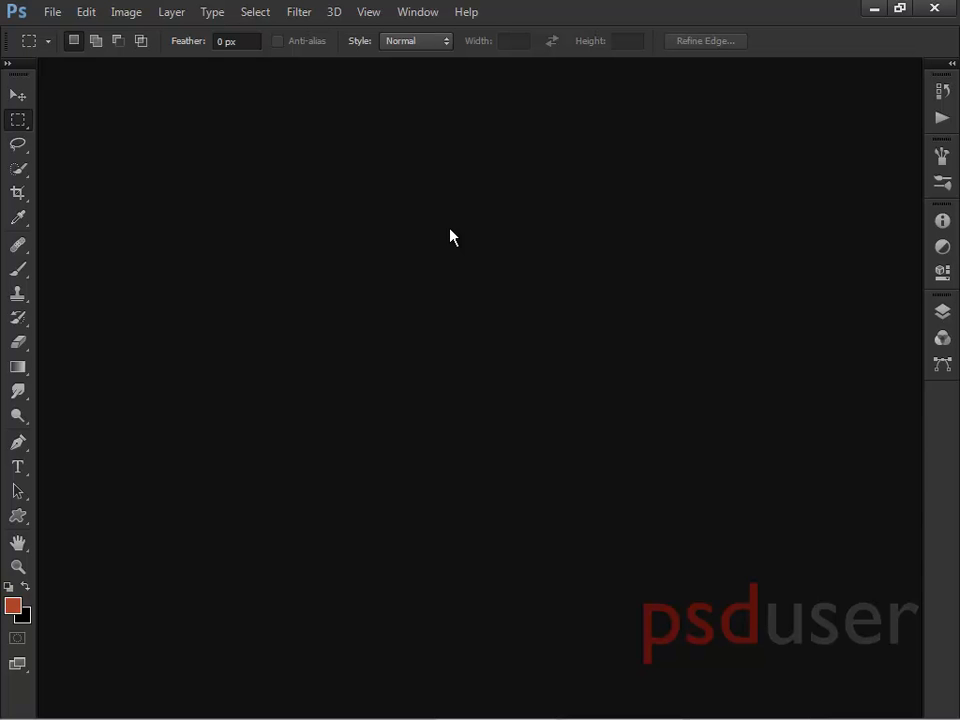
- Create a new 500 × 500 pixel RGB document named Peon at 250 pixels/inch with a white background
key("ctrl+n")
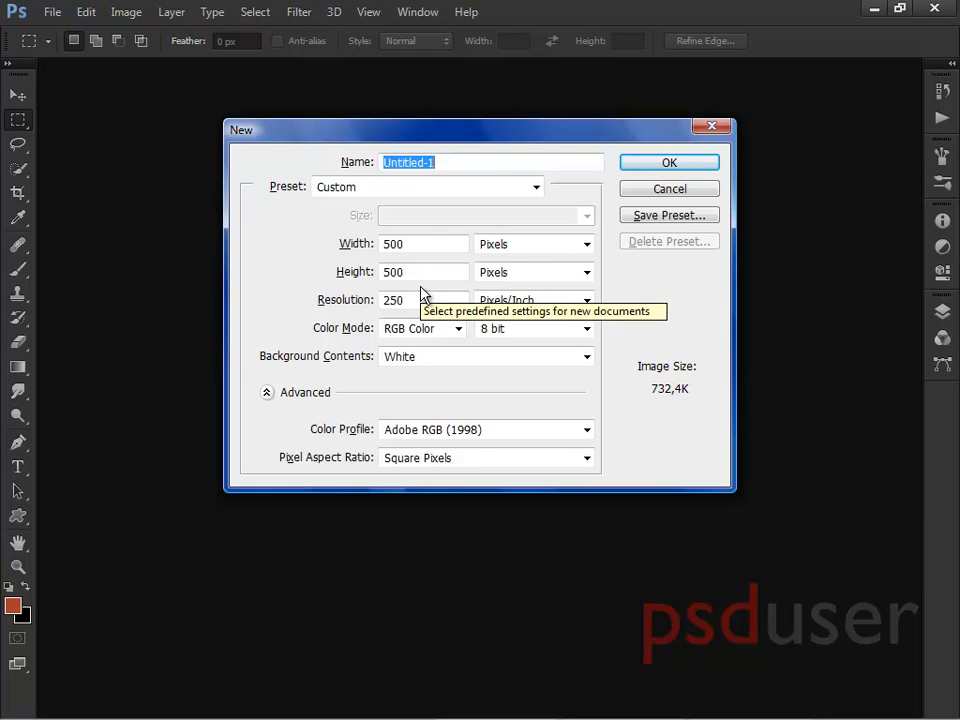
type("Peon")
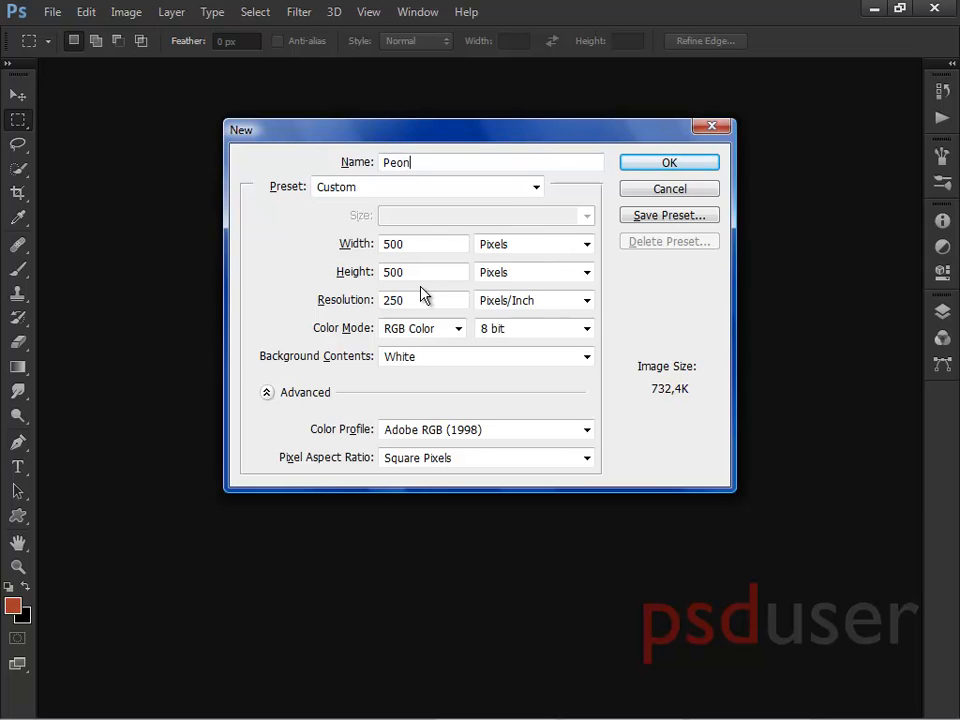
key("Return")
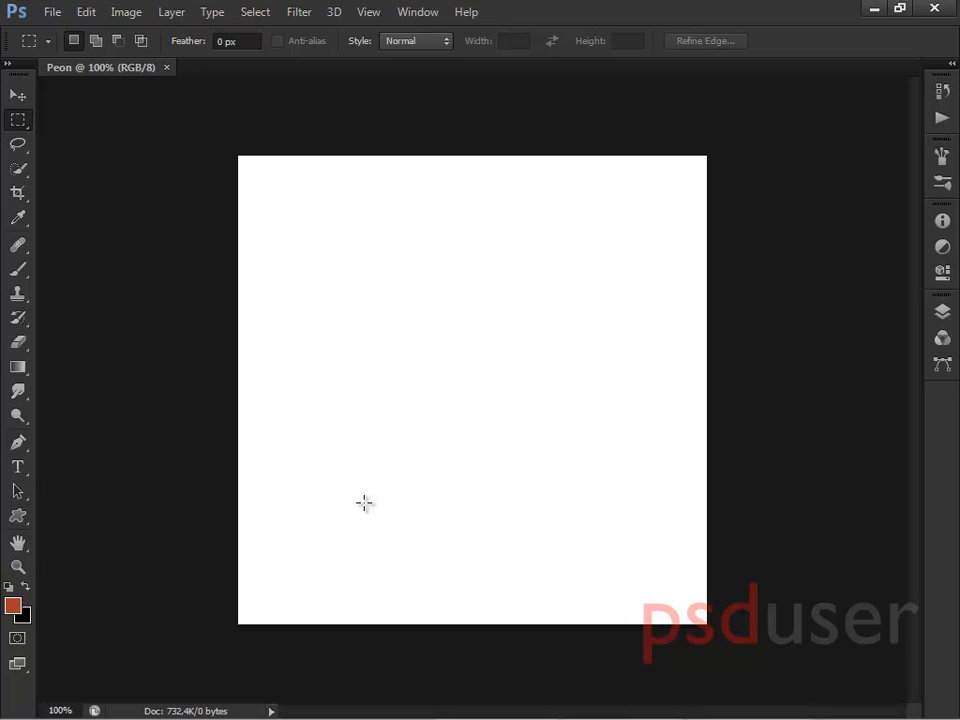
left_click(19, 443)
left_click(446, 229)
left_click_drag(407, 276, 458, 355)
left_click_drag(400, 471, 385, 514)
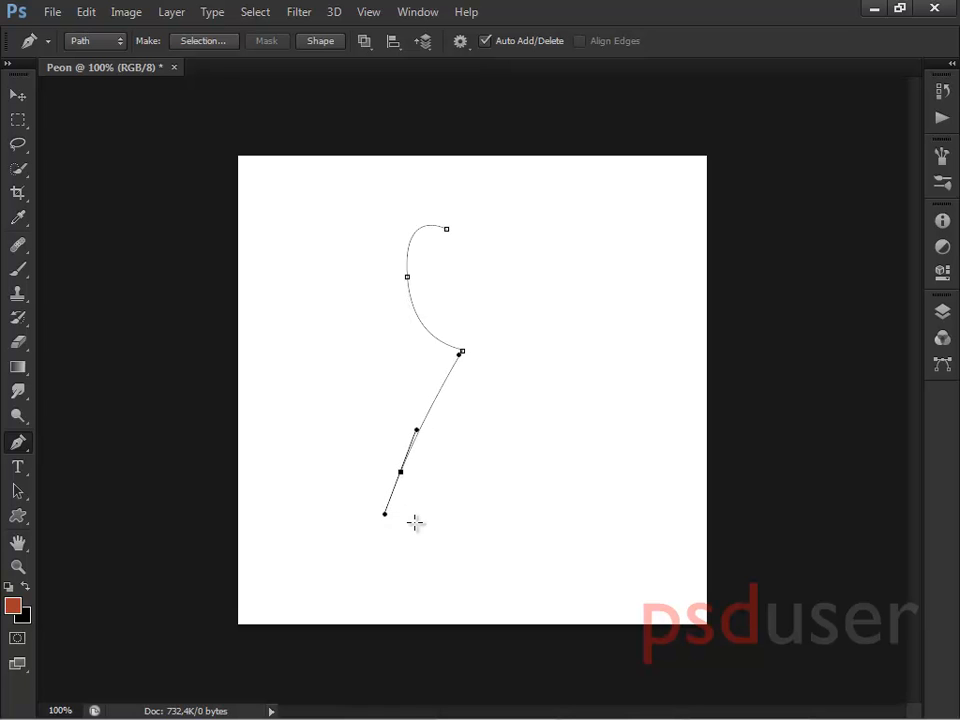
key("Delete")
key("Delete")
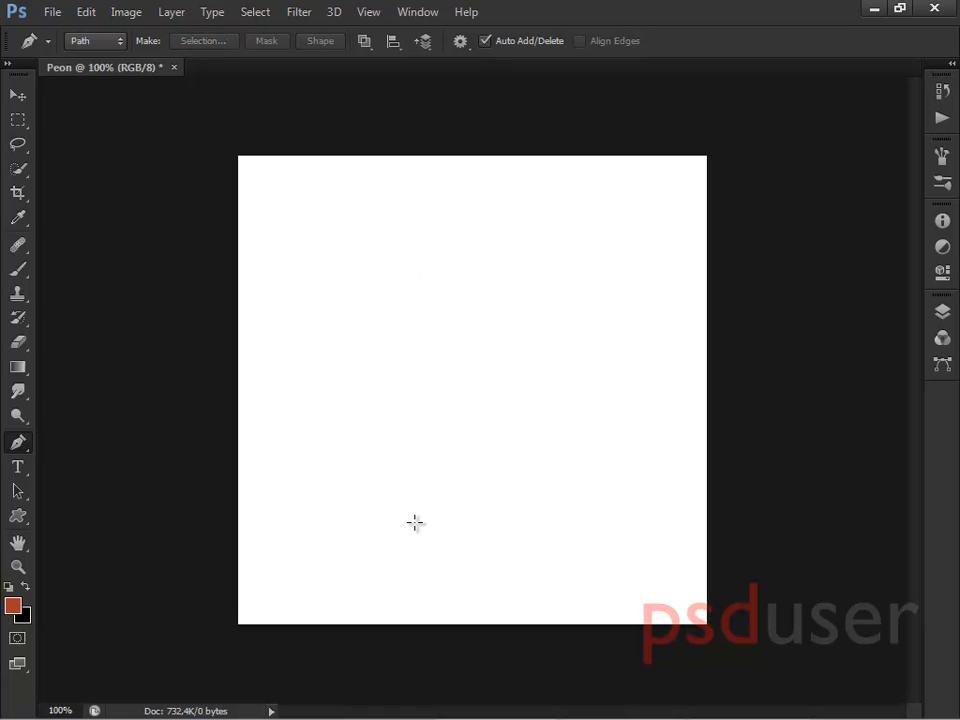
- Replace the custom shape library with Peon.csh and choose its half-pawn profile for the Custom Shape tool
left_click(16, 524)
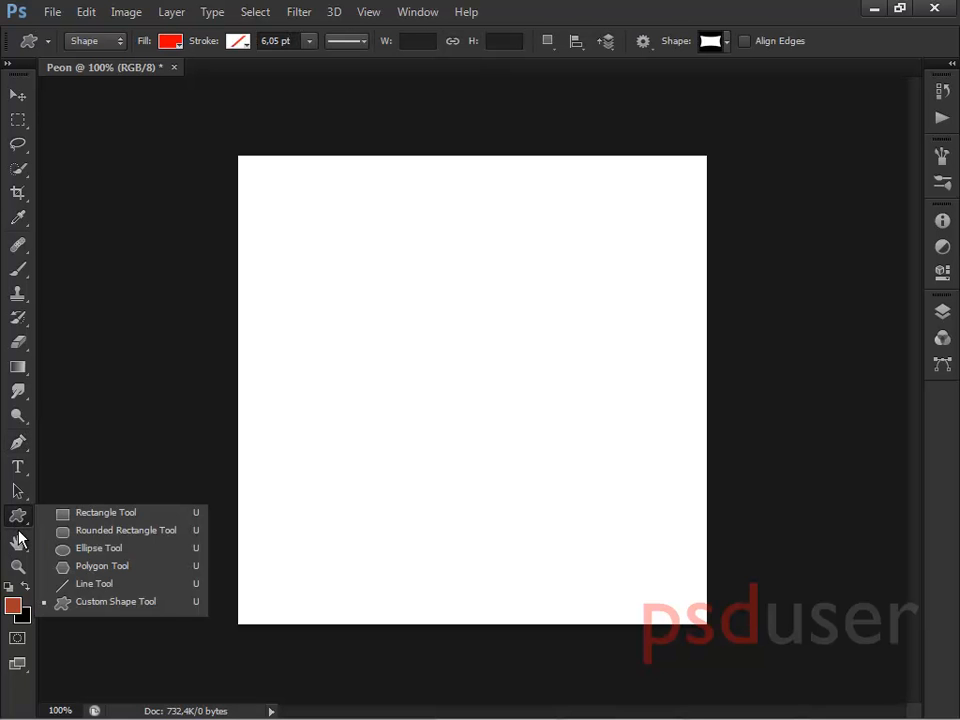
left_click(171, 608)
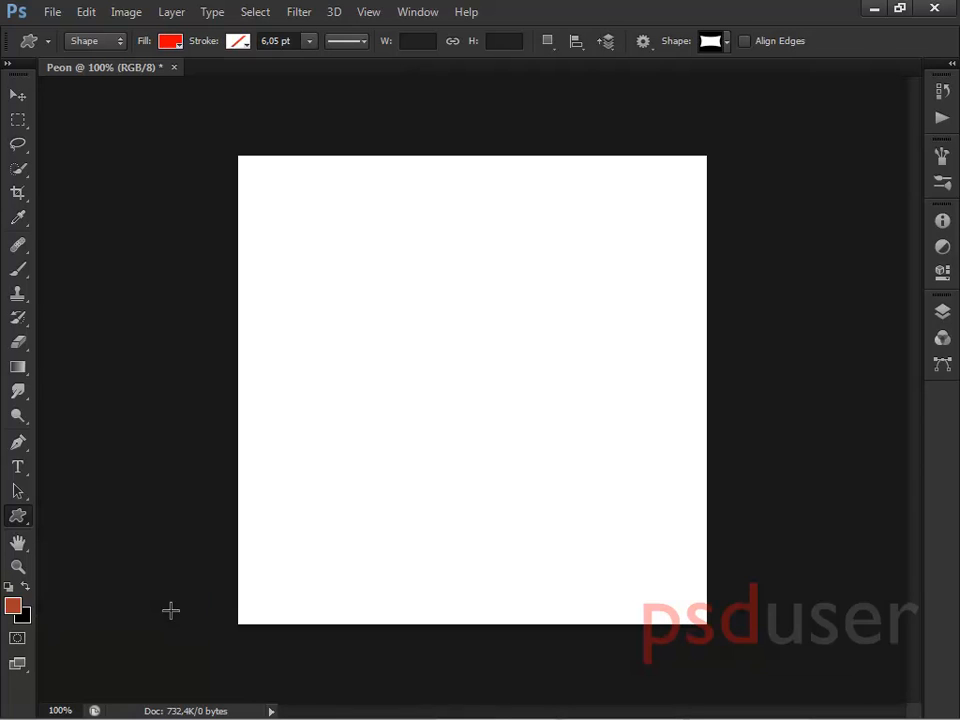
left_click(729, 42)
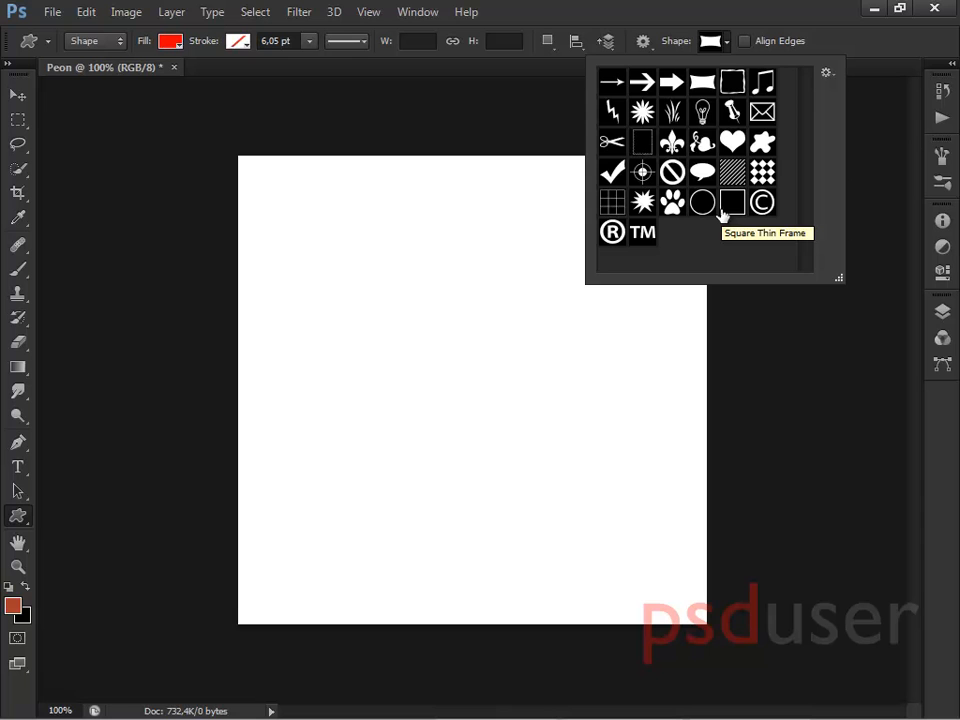
left_click(826, 73)
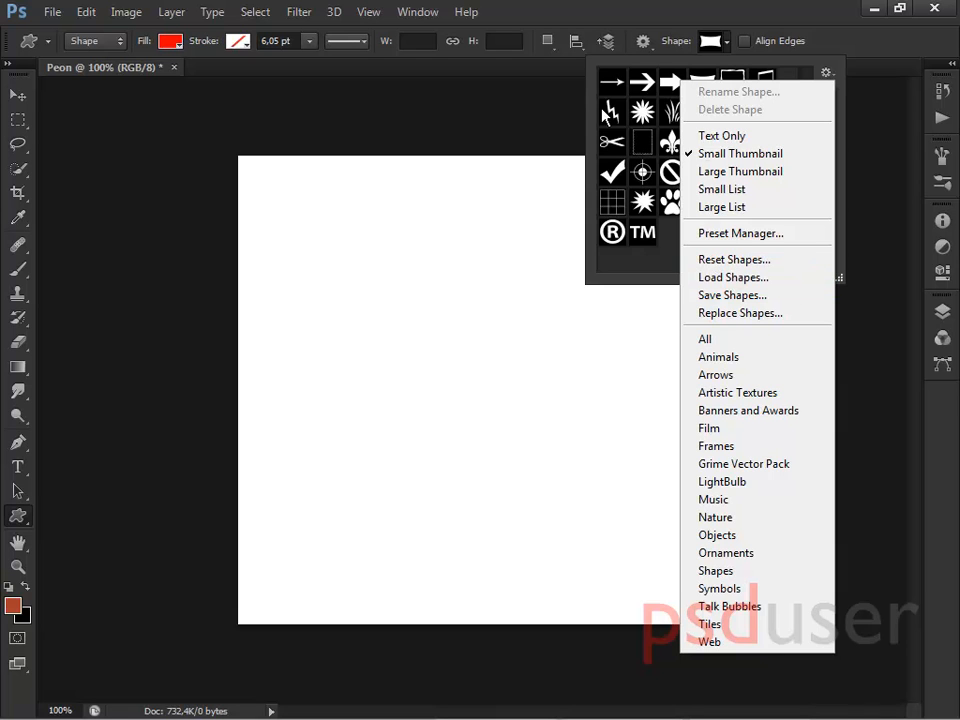
left_click(762, 318)
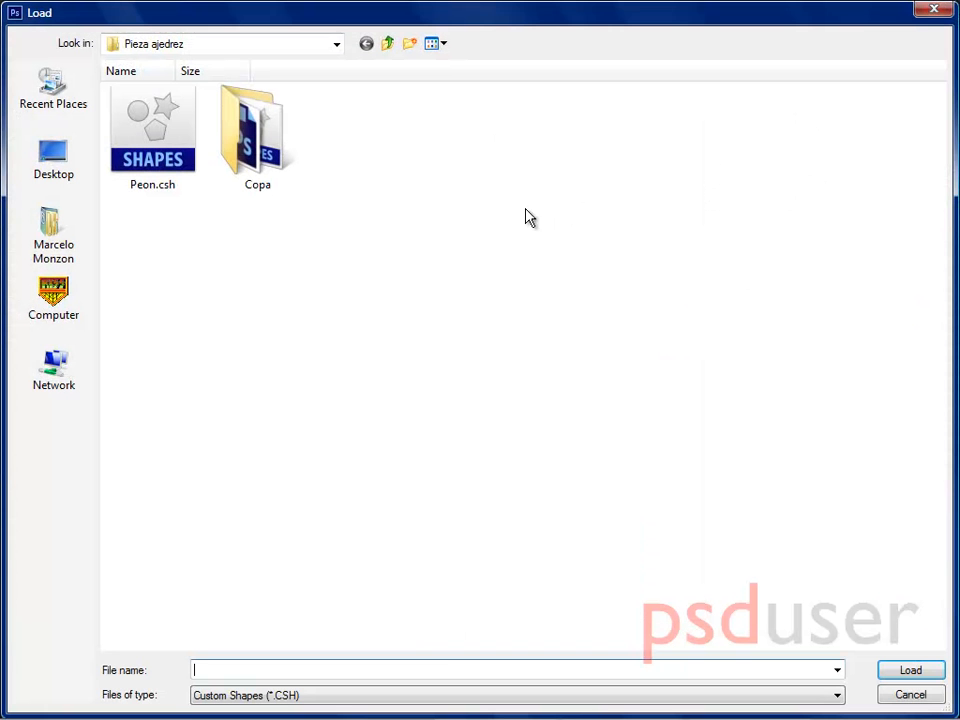
left_click(146, 117)
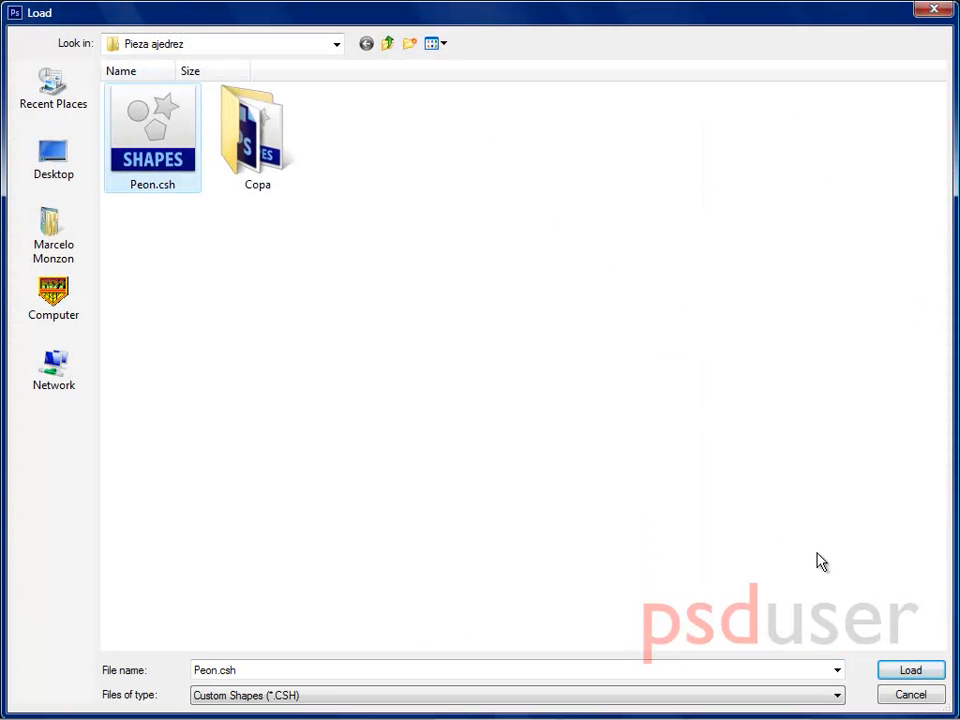
left_click(898, 674)
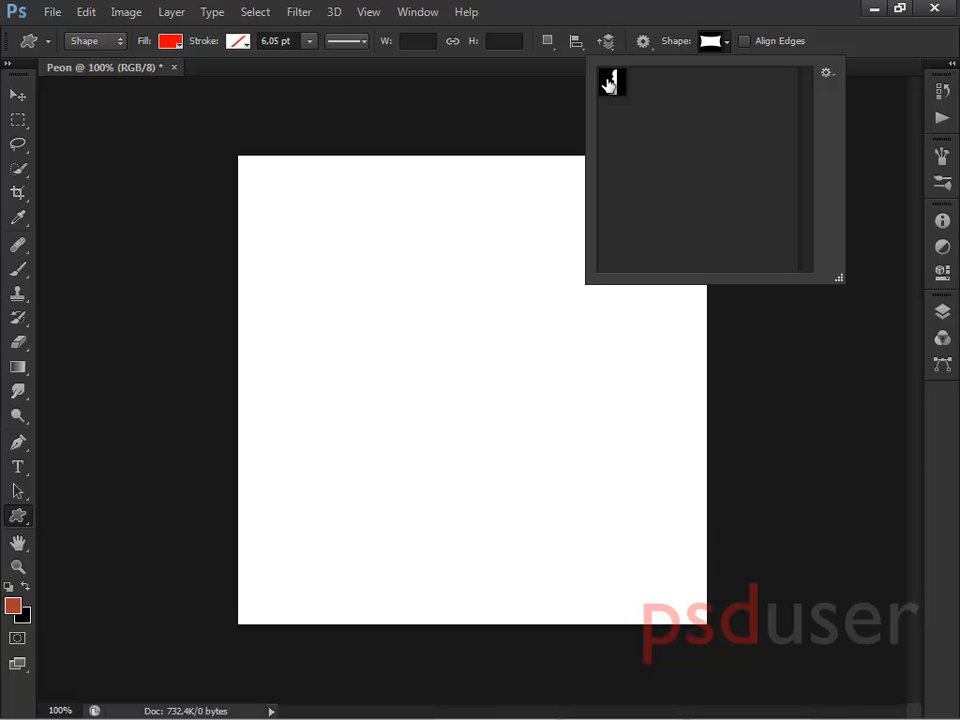
left_click(609, 83)
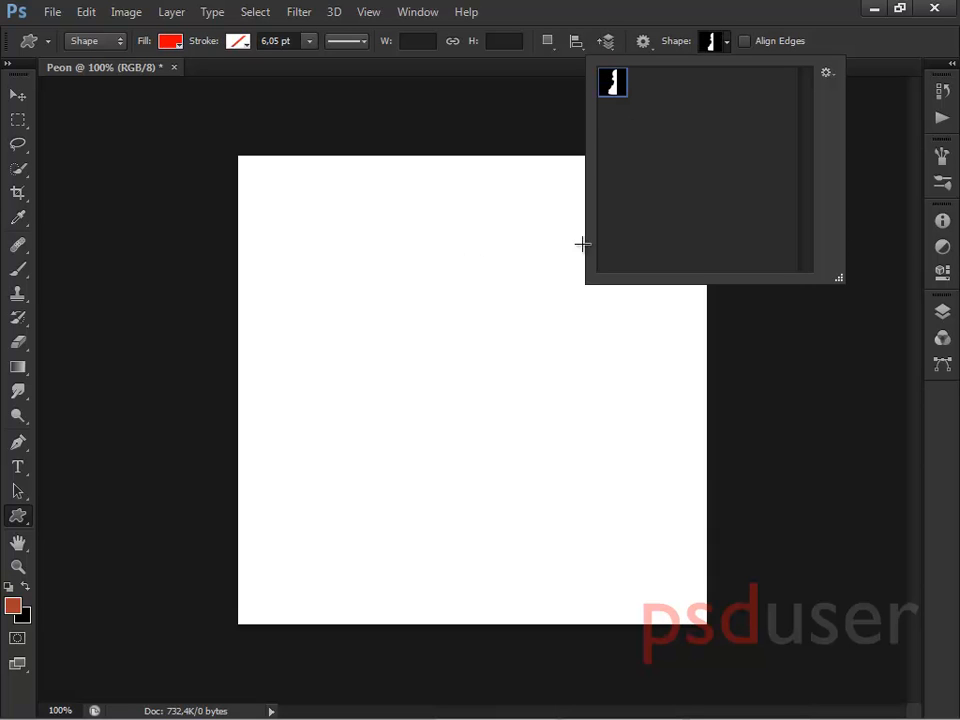
left_click(330, 201)
left_click_drag(330, 201, 498, 555)
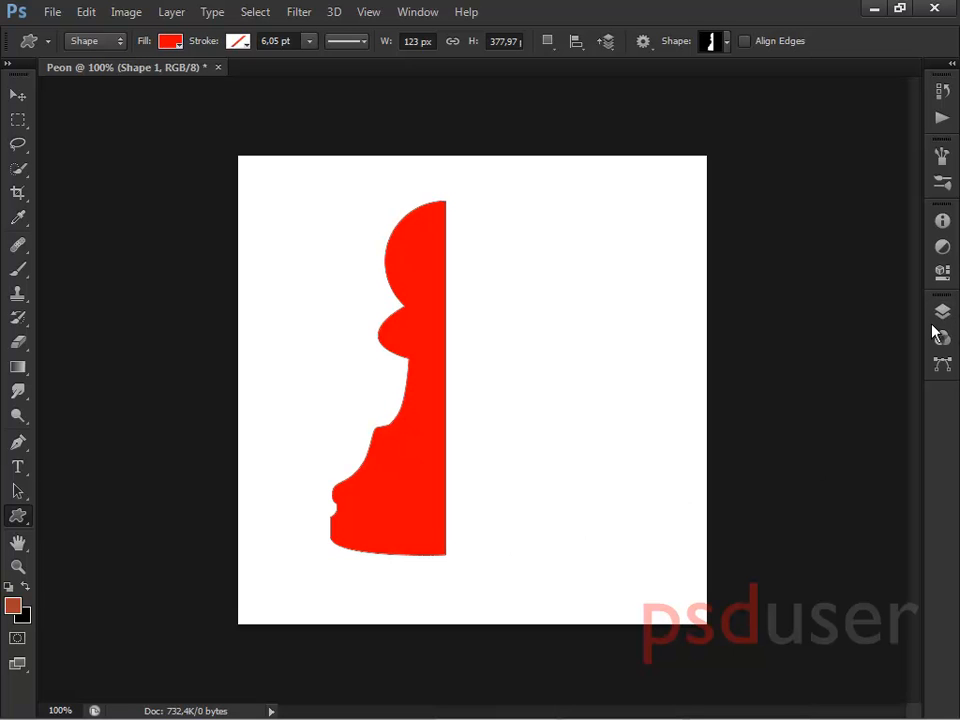
key("ctrl+z")
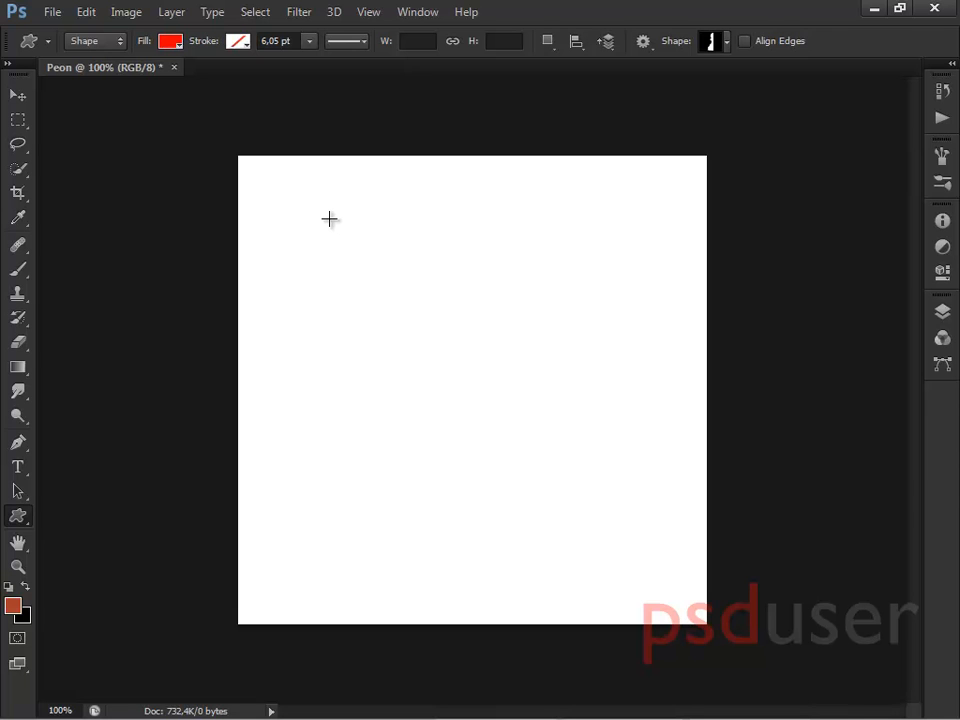
- Create the half-pawn custom shape in Shape mode with proportions preserved and a height of 400 px
left_click(118, 41)
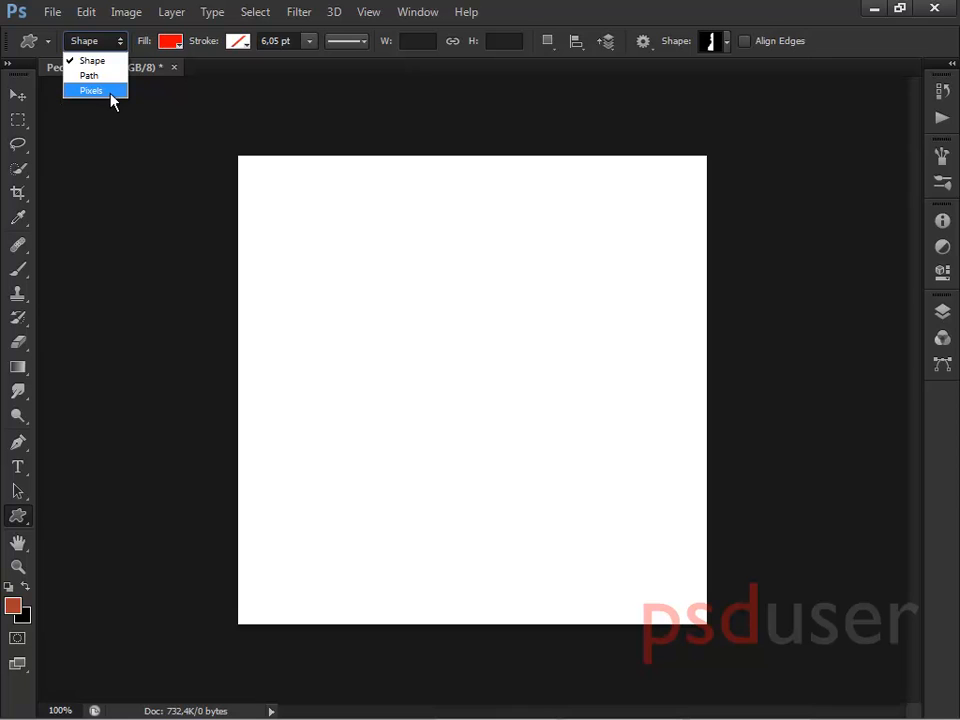
left_click(99, 63)
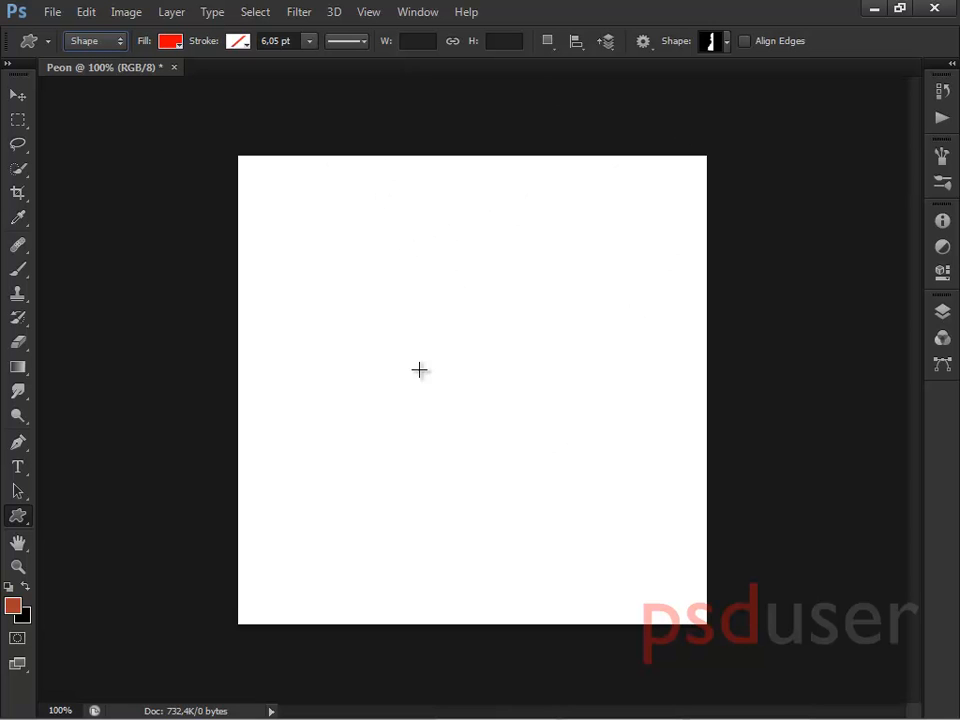
left_click(420, 311)
left_click_drag(377, 248, 470, 201)
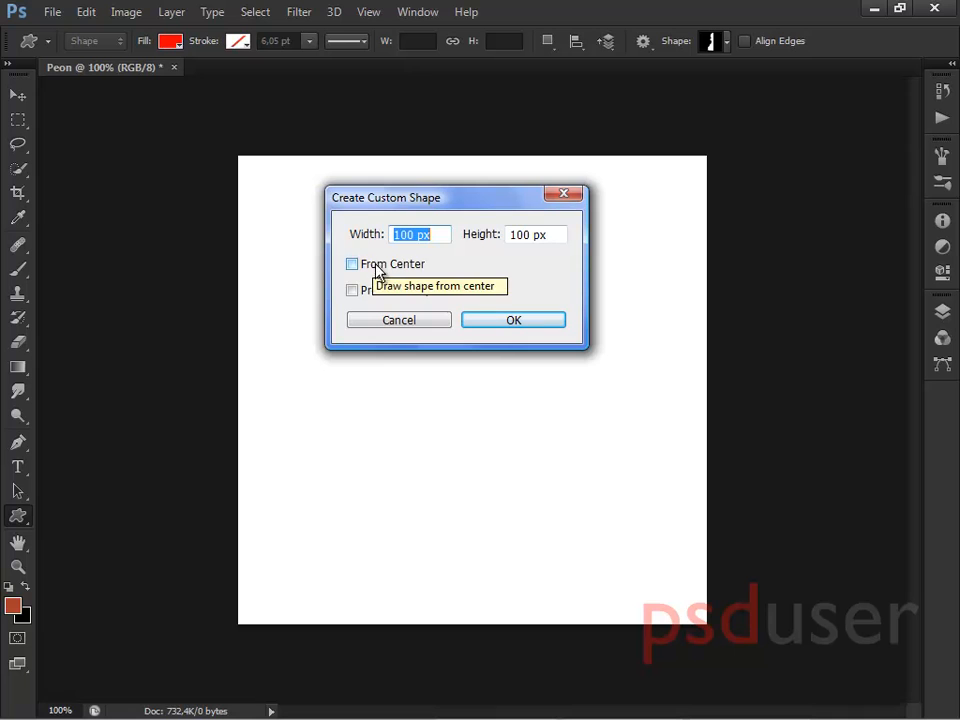
left_click_drag(470, 203, 697, 319)
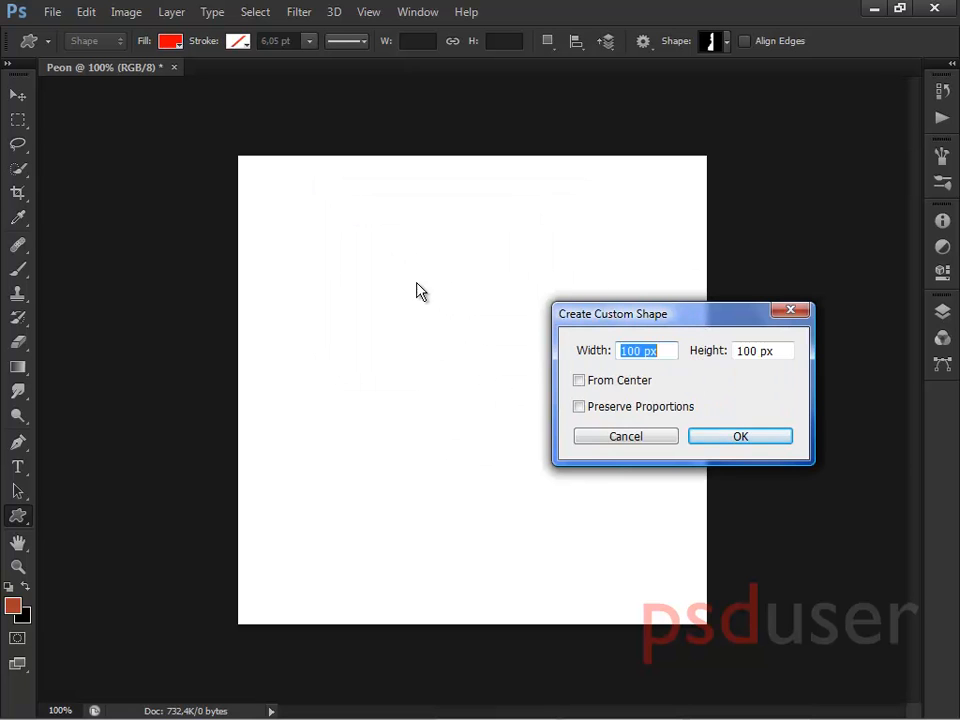
left_click_drag(720, 320, 480, 228)
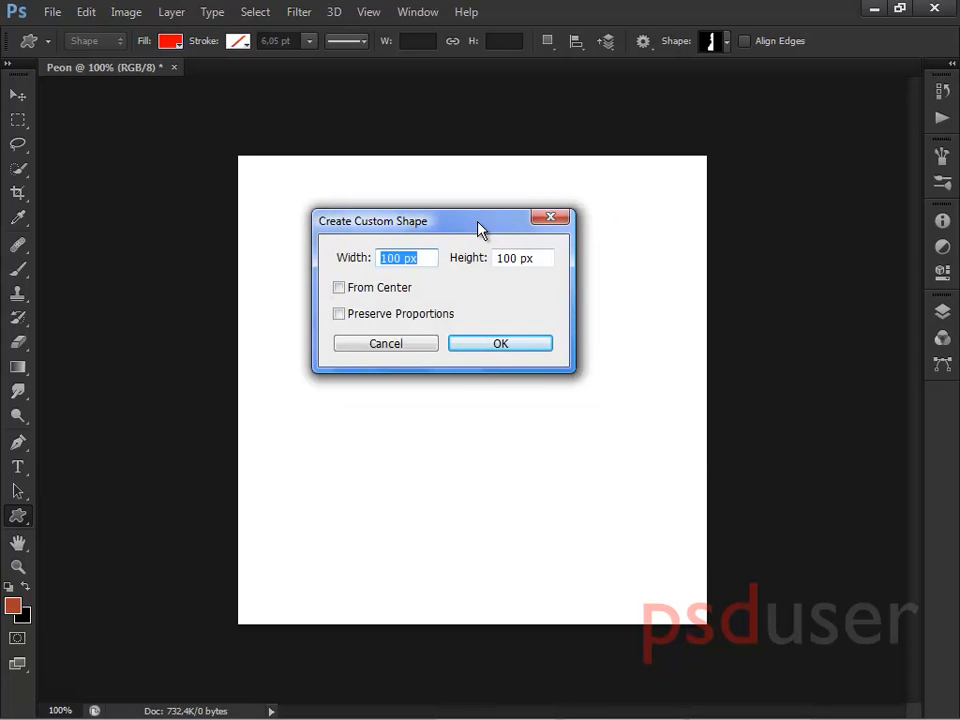
left_click(340, 315)
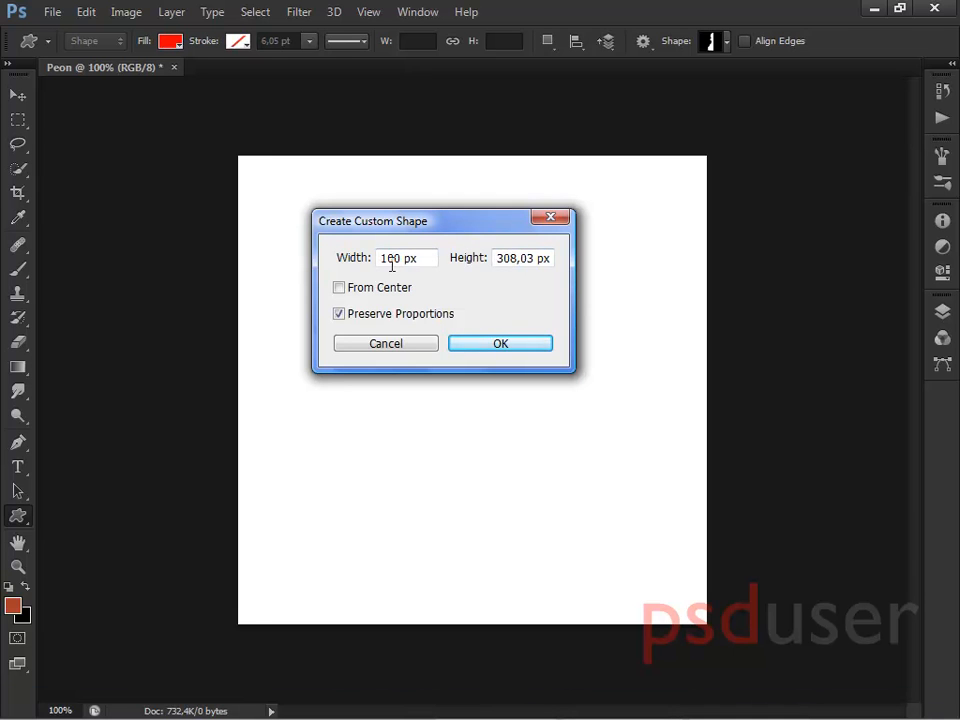
left_click_drag(494, 258, 617, 267)
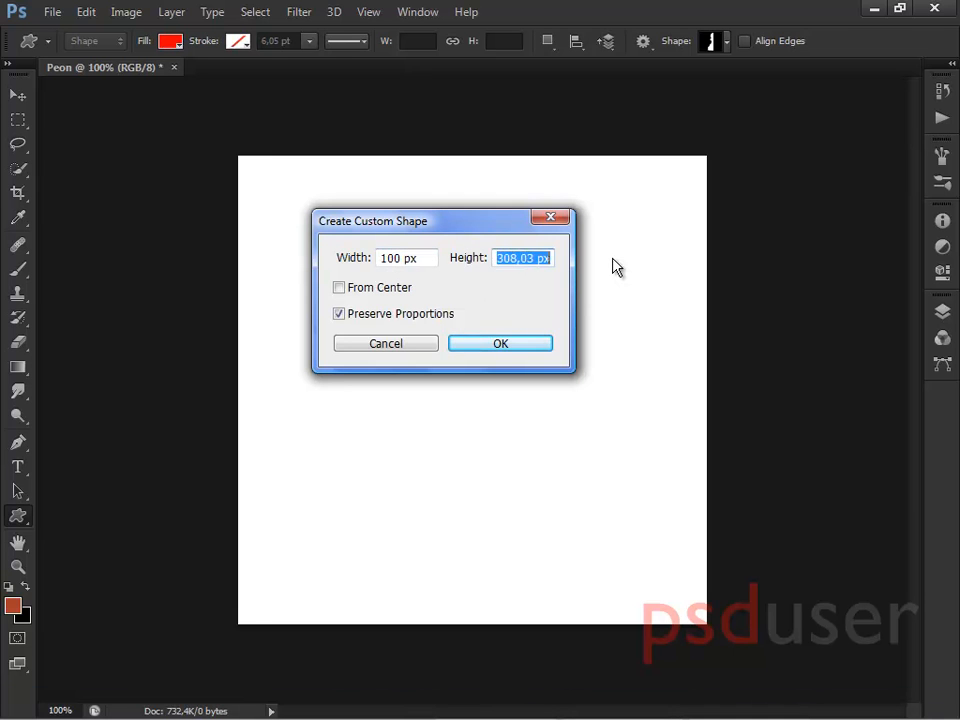
type("400")
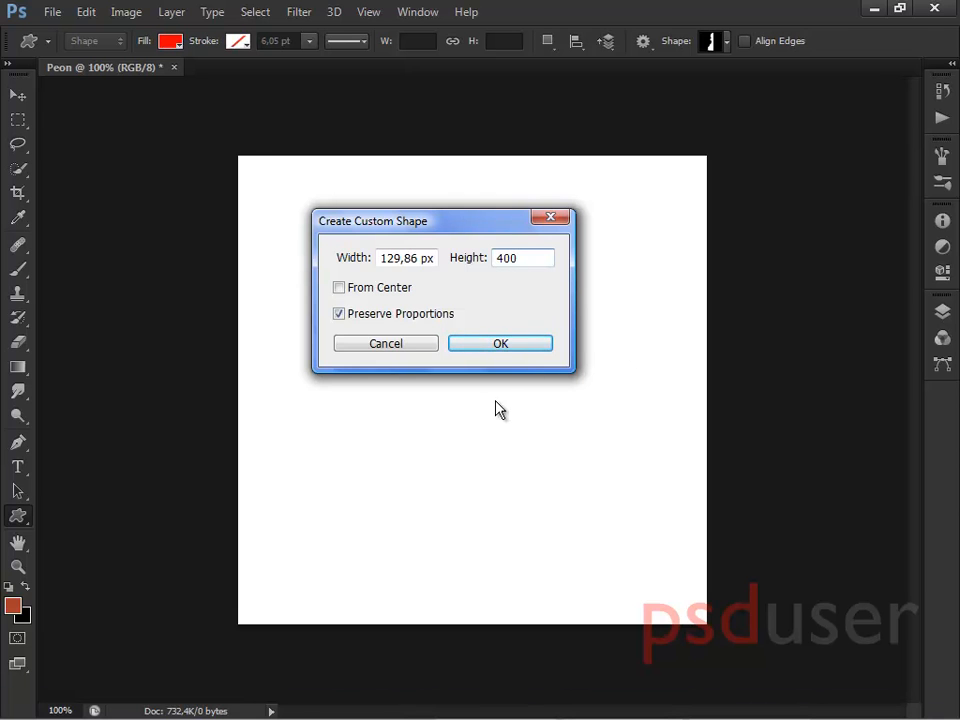
left_click(499, 344)
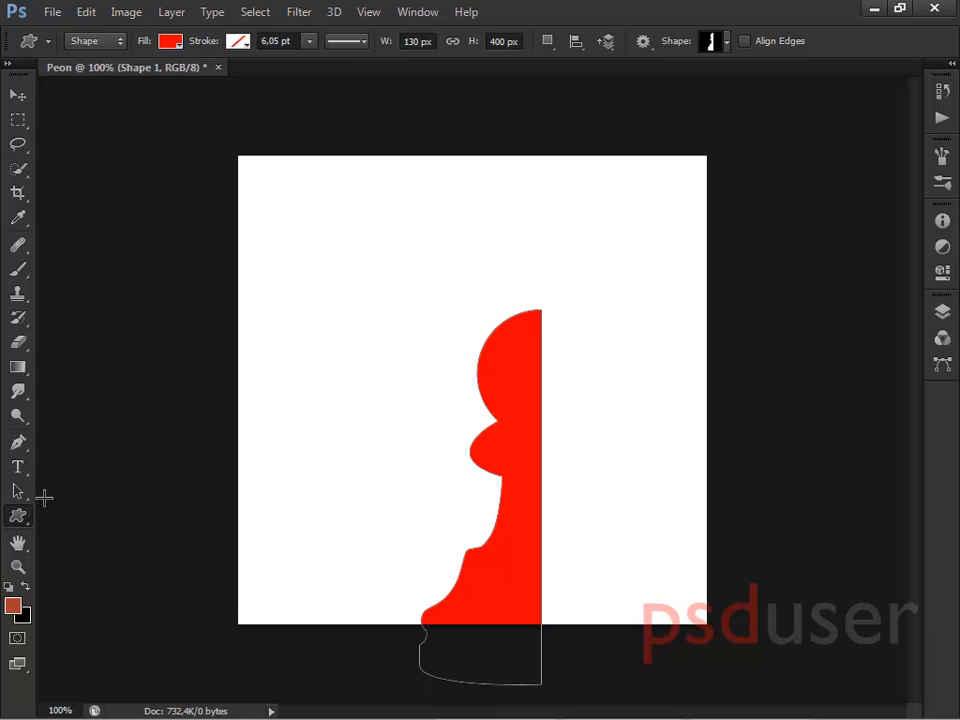
- Move the half-pawn path fully onto the canvas, with its straight edge near the vertical centre line
left_click(18, 493)
left_click_drag(484, 366, 384, 240)
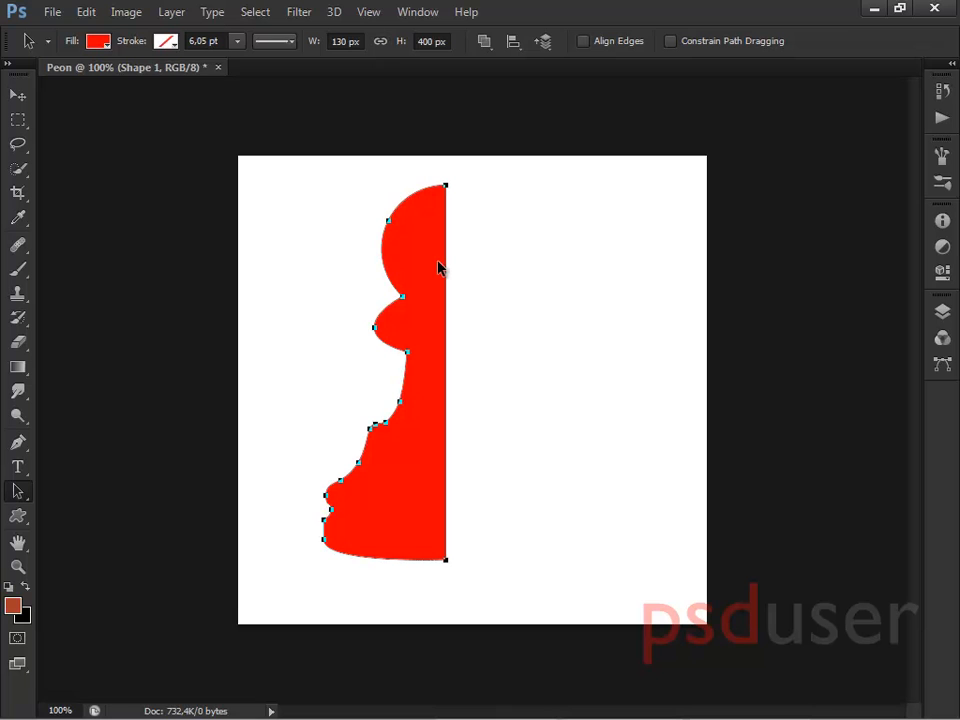
left_click_drag(446, 235, 461, 252)
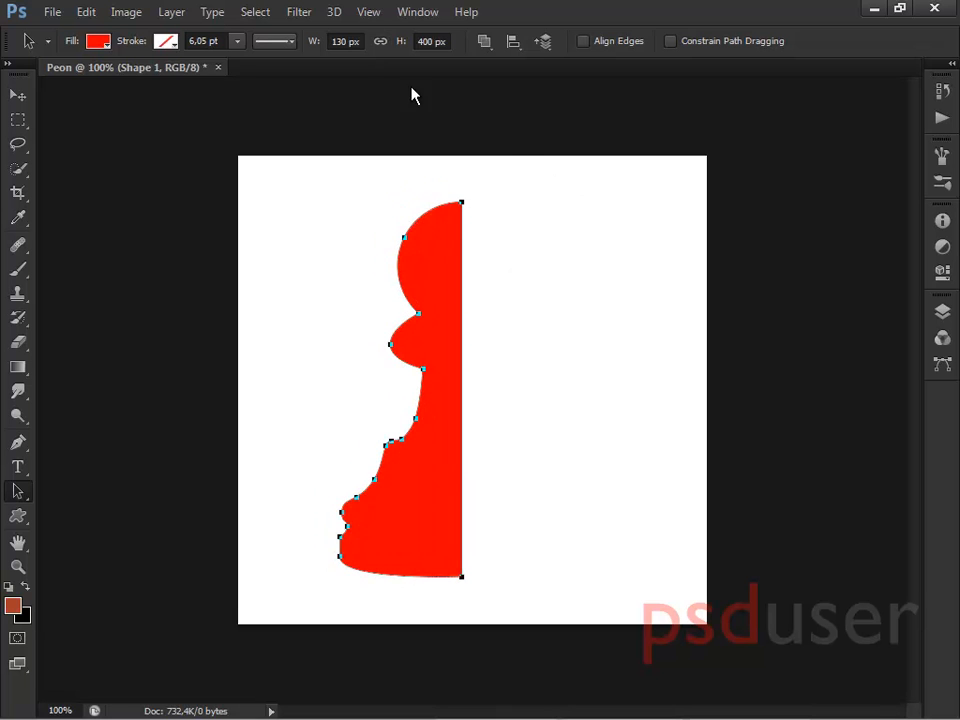
- Create a 3D extrusion from the selected pawn path and accept switching to the 3D workspace
left_click(341, 12)
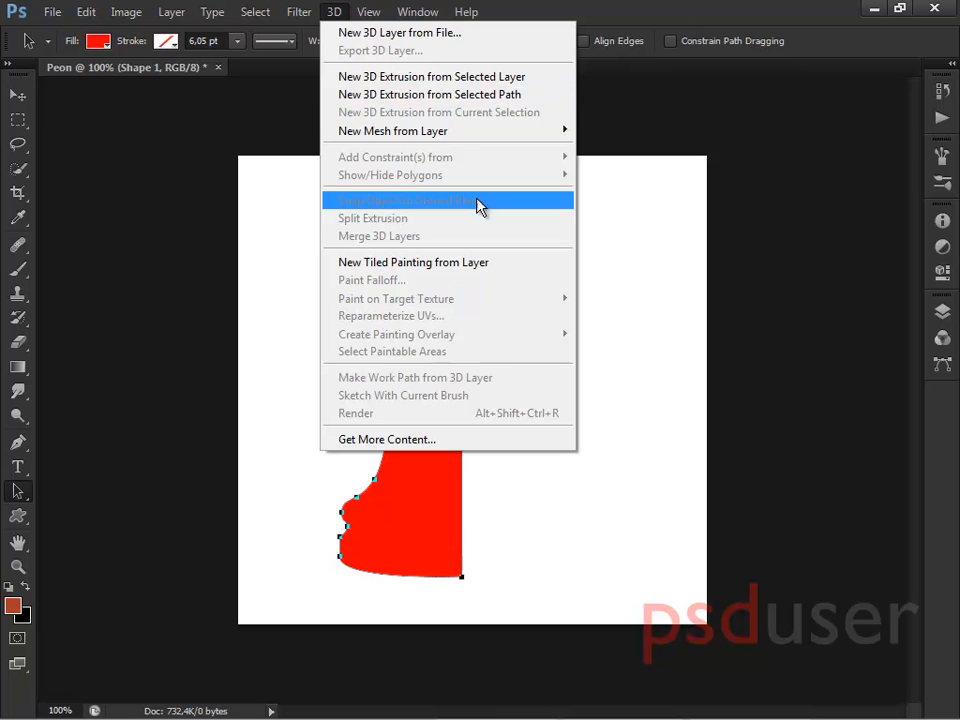
left_click(503, 94)
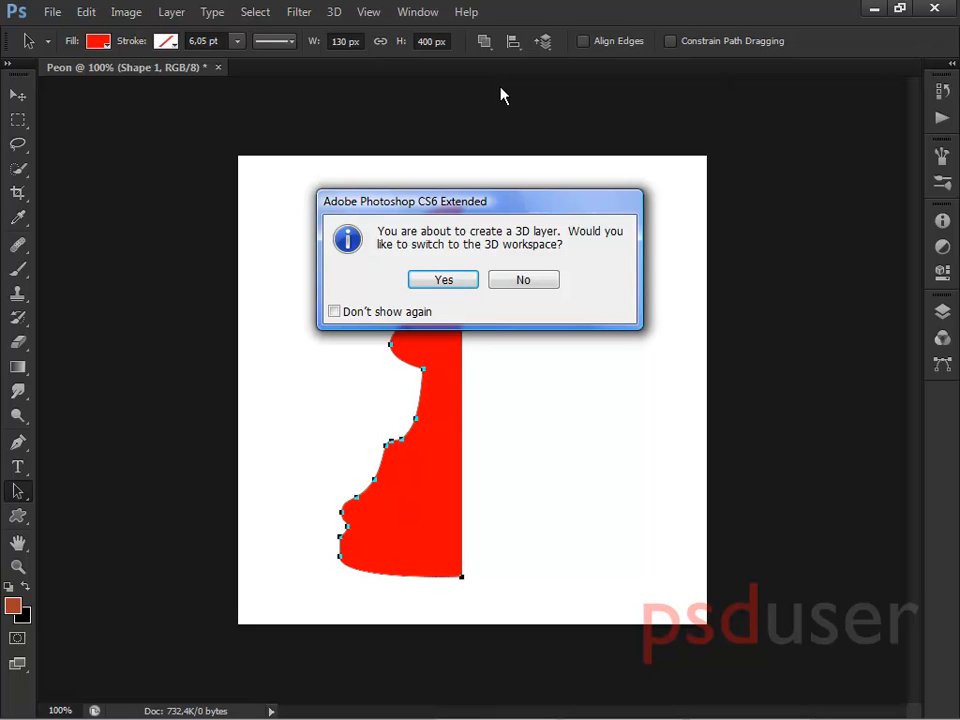
left_click(443, 281)
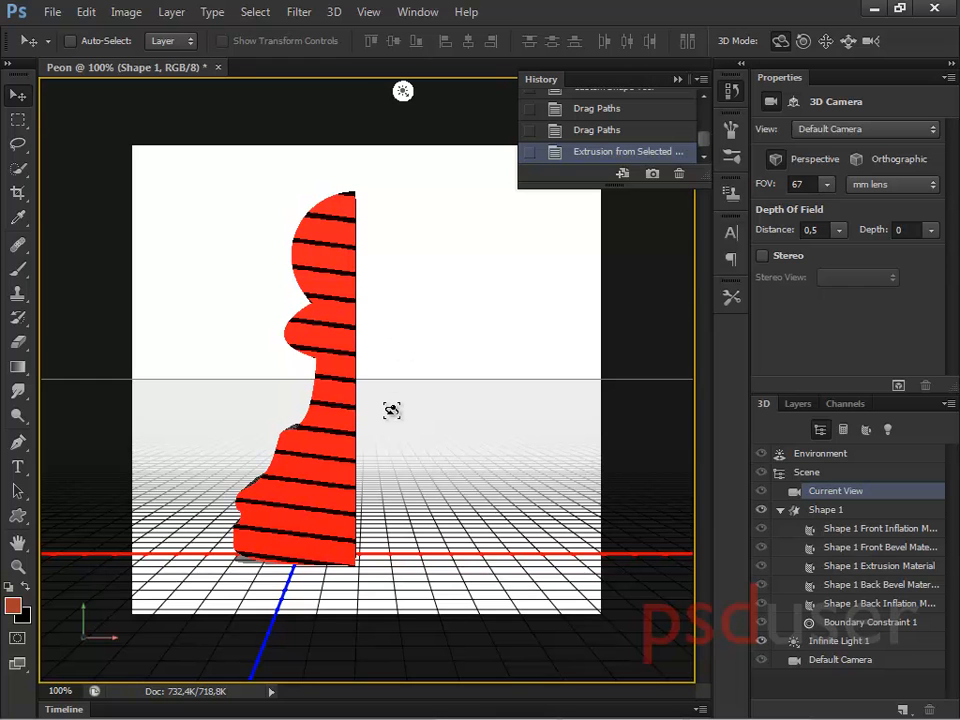
left_click(842, 430)
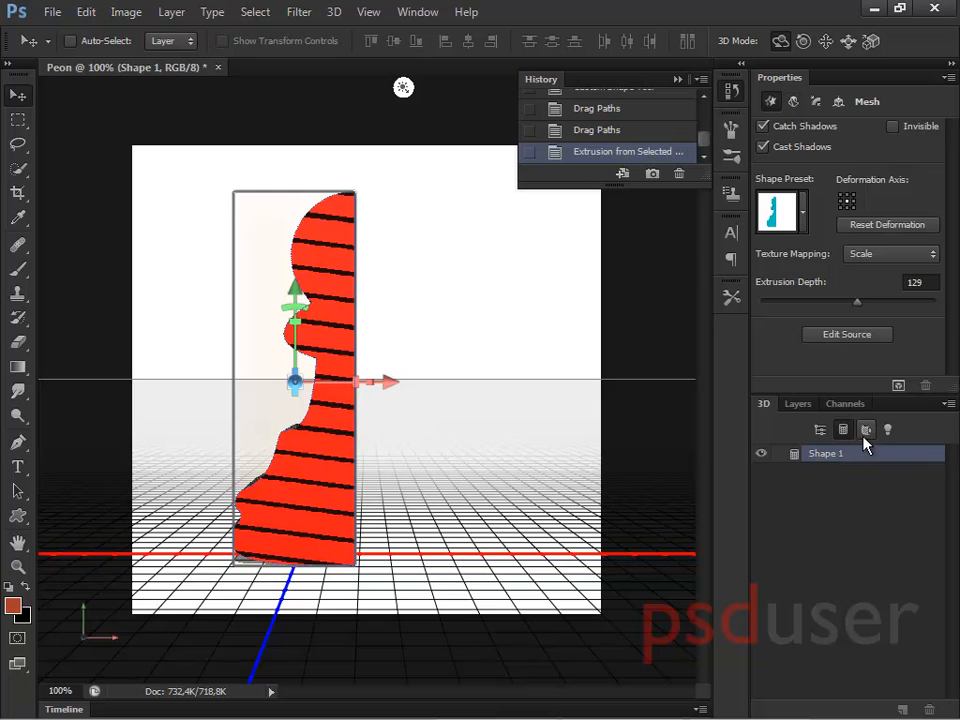
left_click(866, 430)
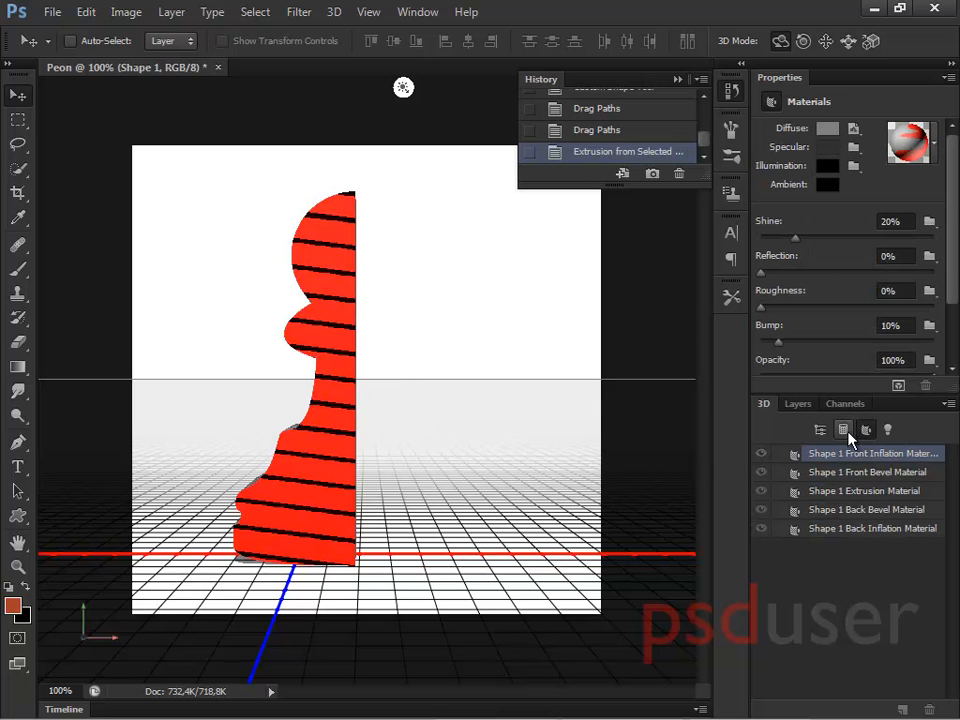
left_click(846, 432)
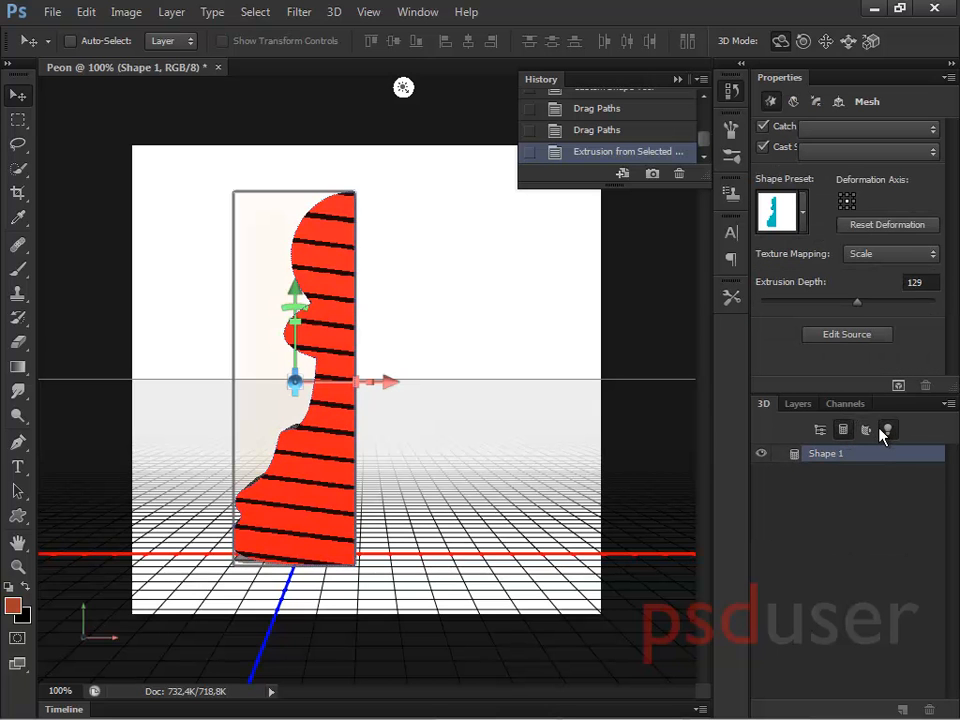
left_click(887, 430)
left_click(820, 430)
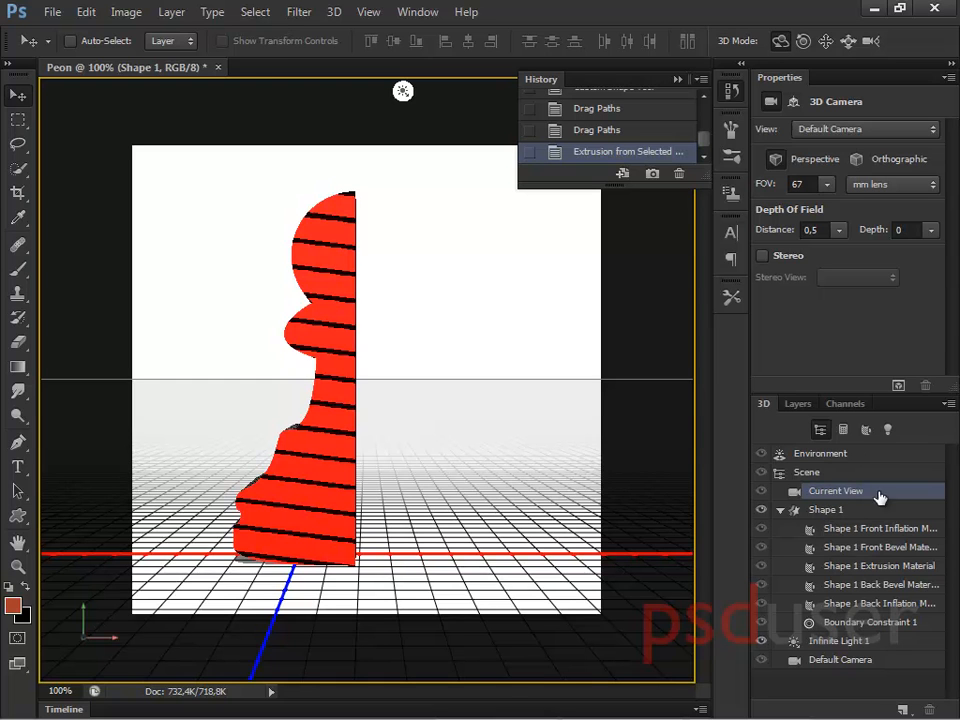
- Select the Shape 1 mesh and rotate it about its vertical axis to expose the extruded side
left_click(838, 511)
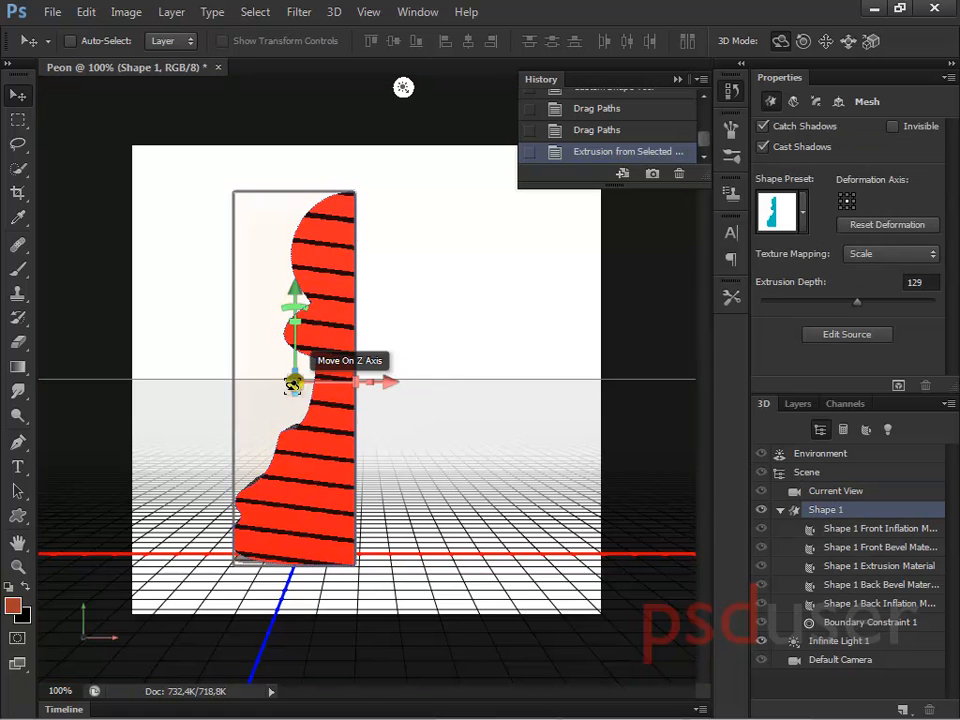
left_click_drag(369, 387, 208, 449)
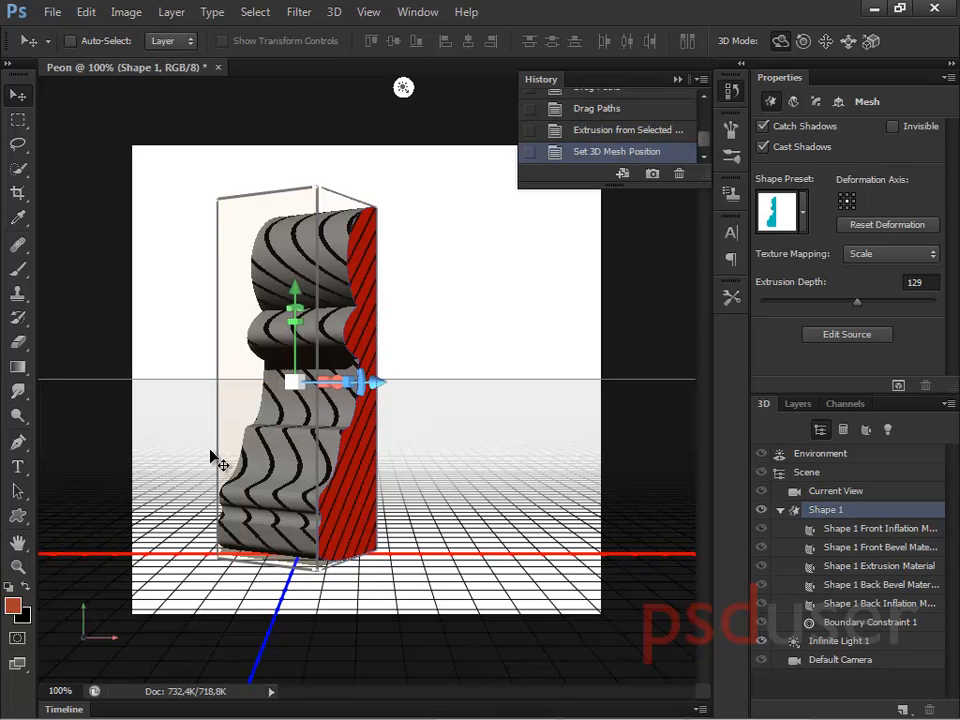
- Undo the Shape 1 mesh rotation and apply the full-revolution cylinder extrusion preset to the half-pawn
key("ctrl+z")
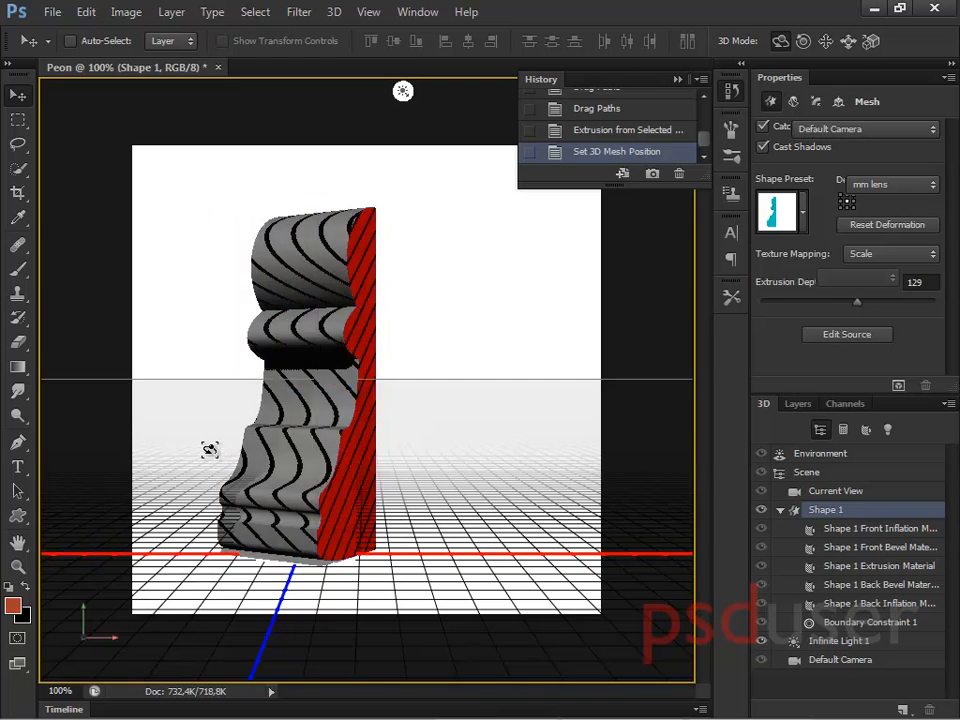
left_click(828, 510)
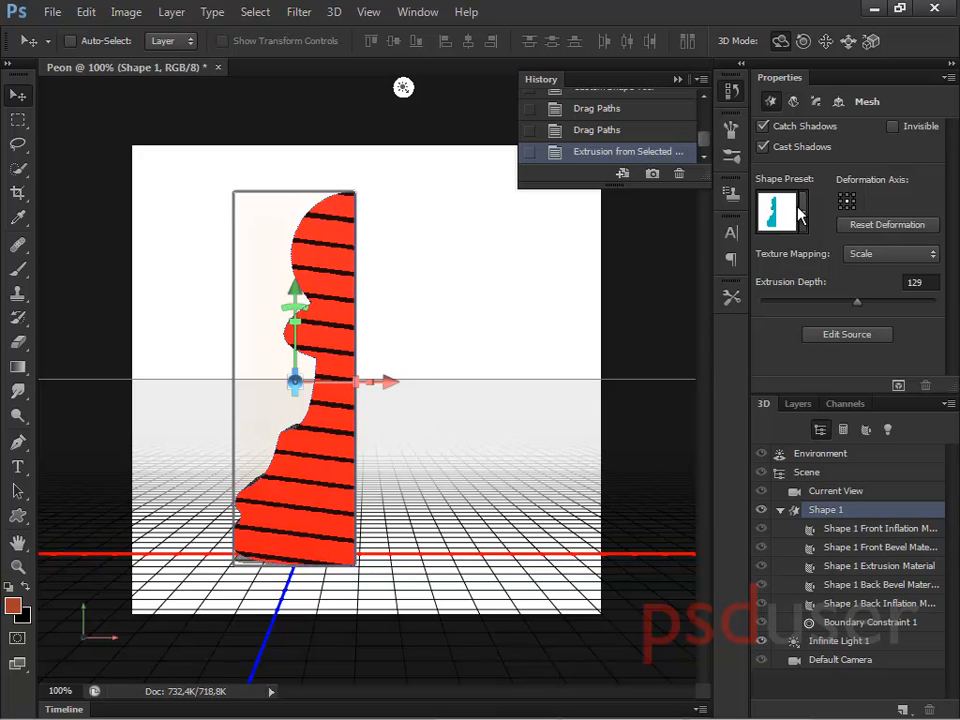
left_click(806, 214)
left_click_drag(867, 287, 873, 347)
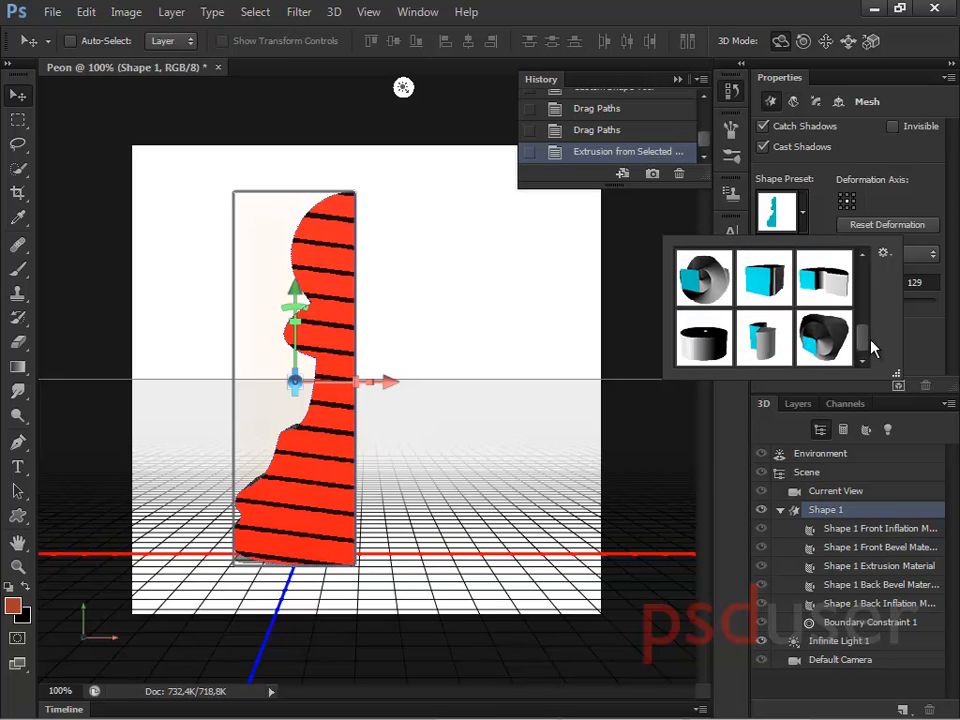
left_click(697, 346)
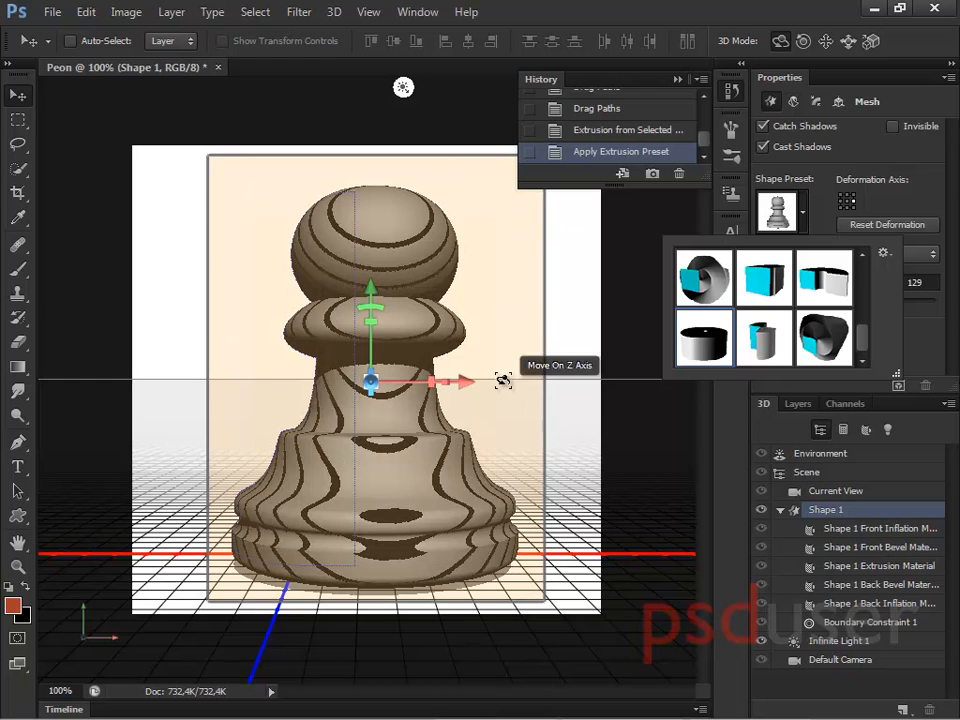
left_click(927, 343)
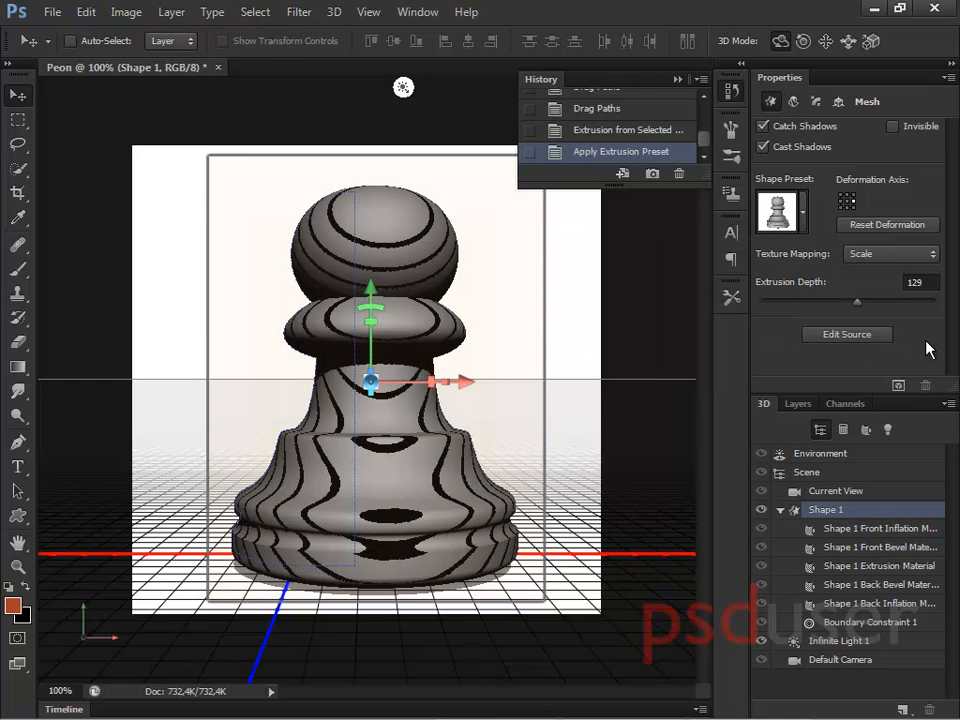
- Try smaller extrusion depths on the revolved pawn and set the Extrusion Depth to 0
mouse_move(856, 303)
left_mouse_down()
mouse_move(805, 303)
mouse_move(872, 311)
mouse_move(849, 313)
left_mouse_up()
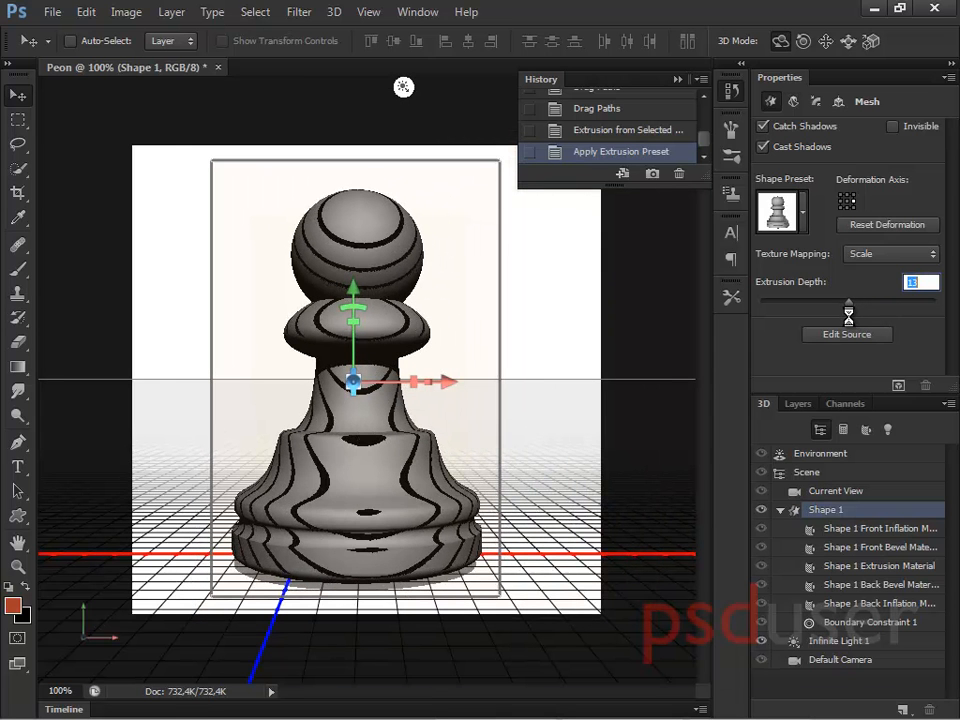
mouse_move(848, 315)
left_mouse_down()
mouse_move(823, 317)
mouse_move(831, 324)
left_mouse_up()
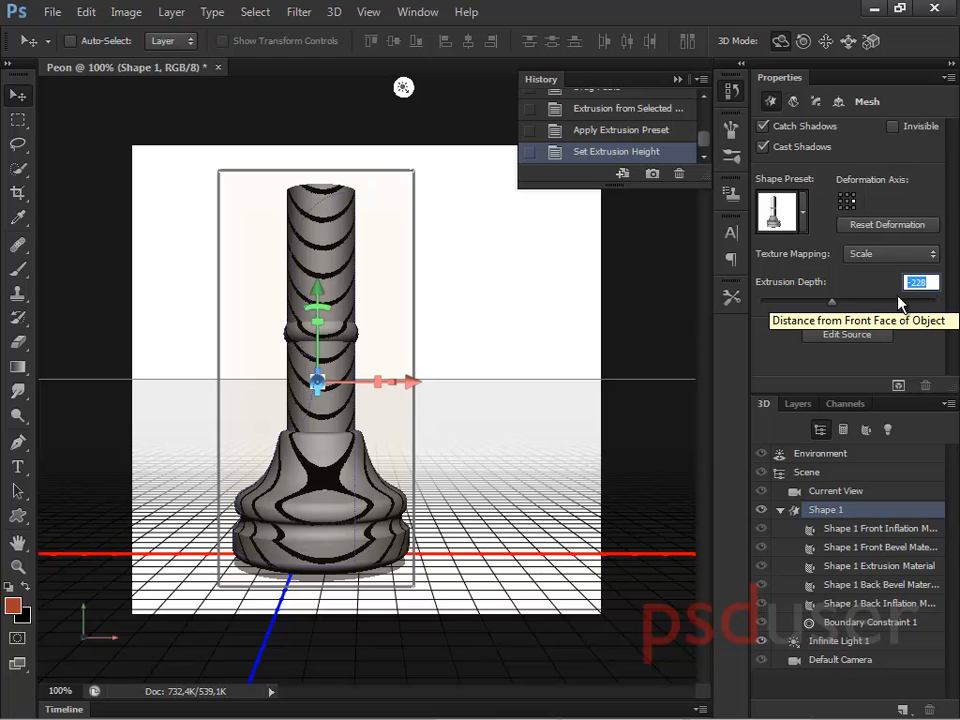
type("0")
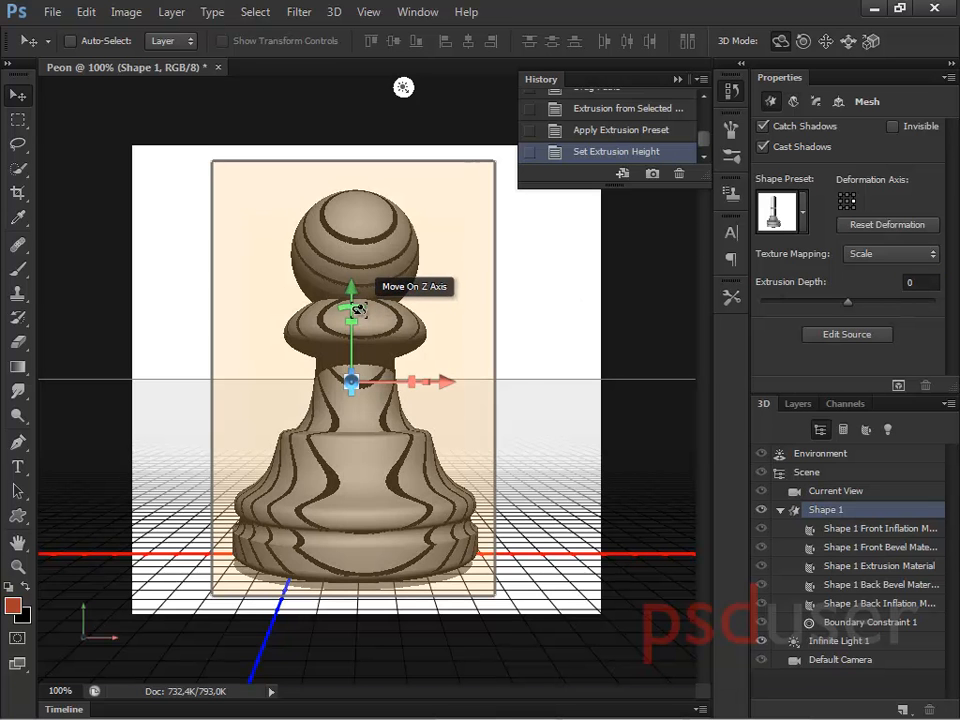
- Rotate the pawn mesh around its axes so it leans over sideways and towards the viewer, then deselect the mesh
left_click_drag(355, 305, 428, 256)
left_click_drag(388, 320, 338, 386)
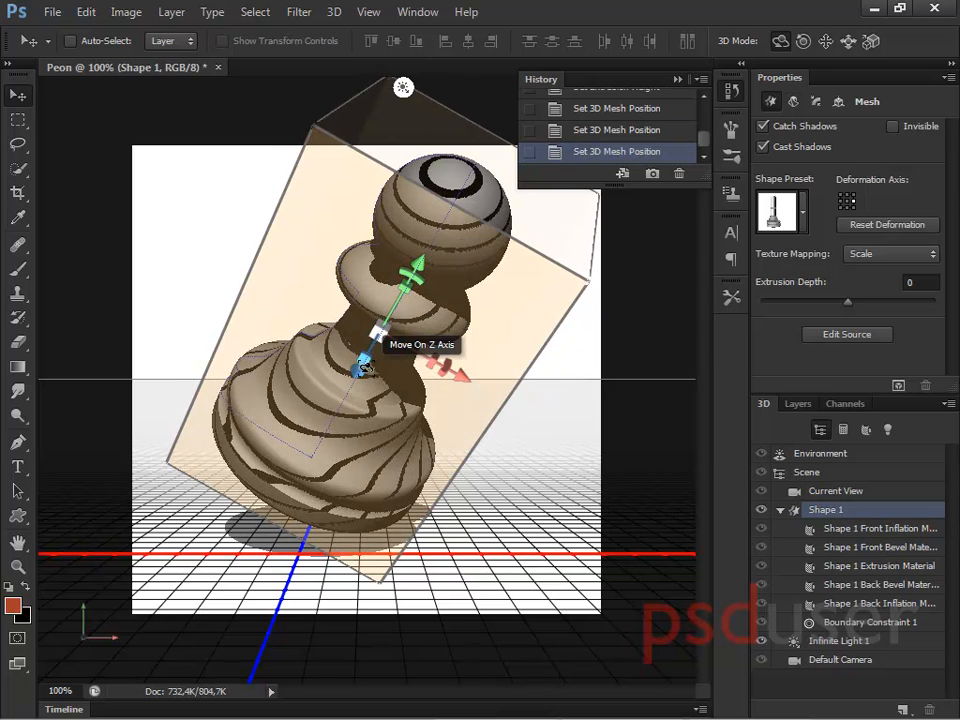
mouse_move(363, 362)
left_mouse_down()
mouse_move(357, 440)
mouse_move(350, 385)
left_mouse_up()
mouse_move(405, 289)
left_mouse_down()
mouse_move(419, 295)
mouse_move(427, 282)
mouse_move(416, 288)
left_mouse_up()
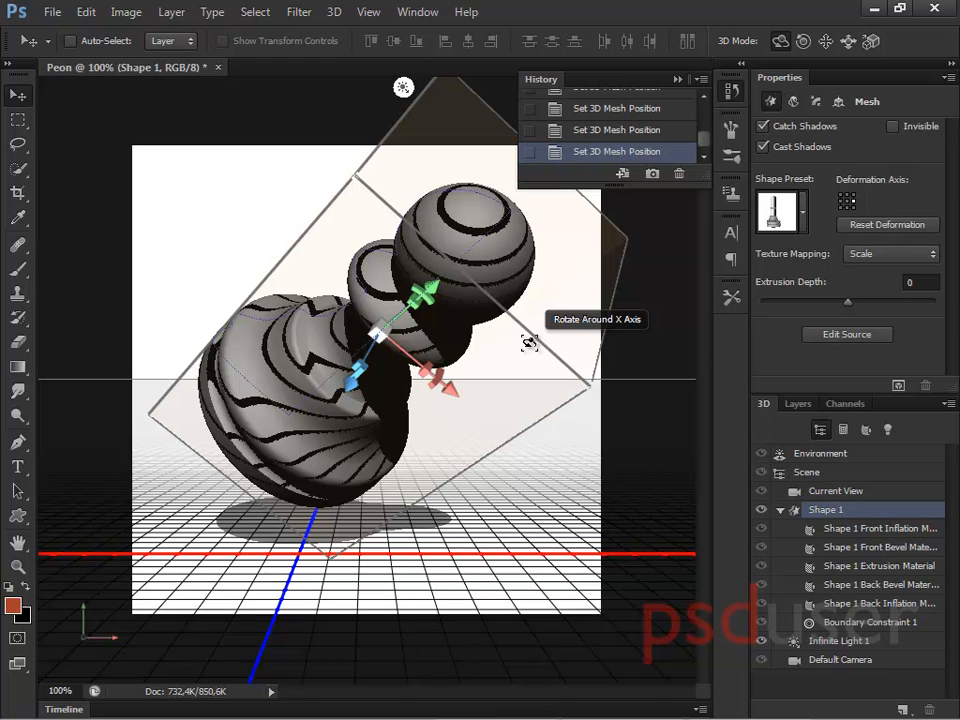
left_click(529, 343)
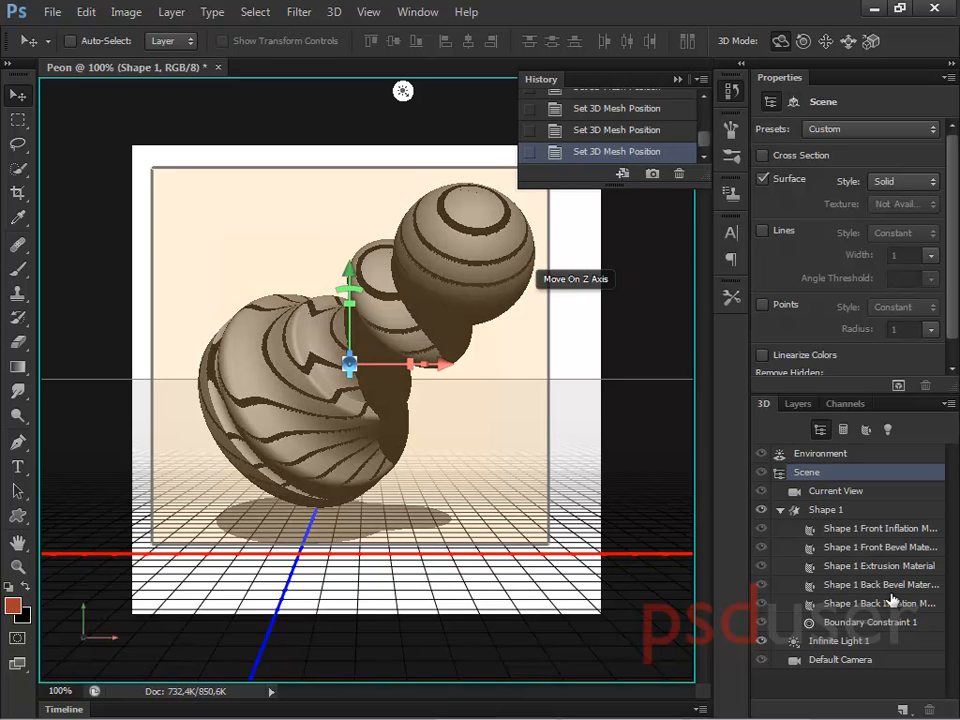
- Widen the 3D and Properties area, select the Shape 1 Extrusion Material and browse its material presets
left_click(825, 511)
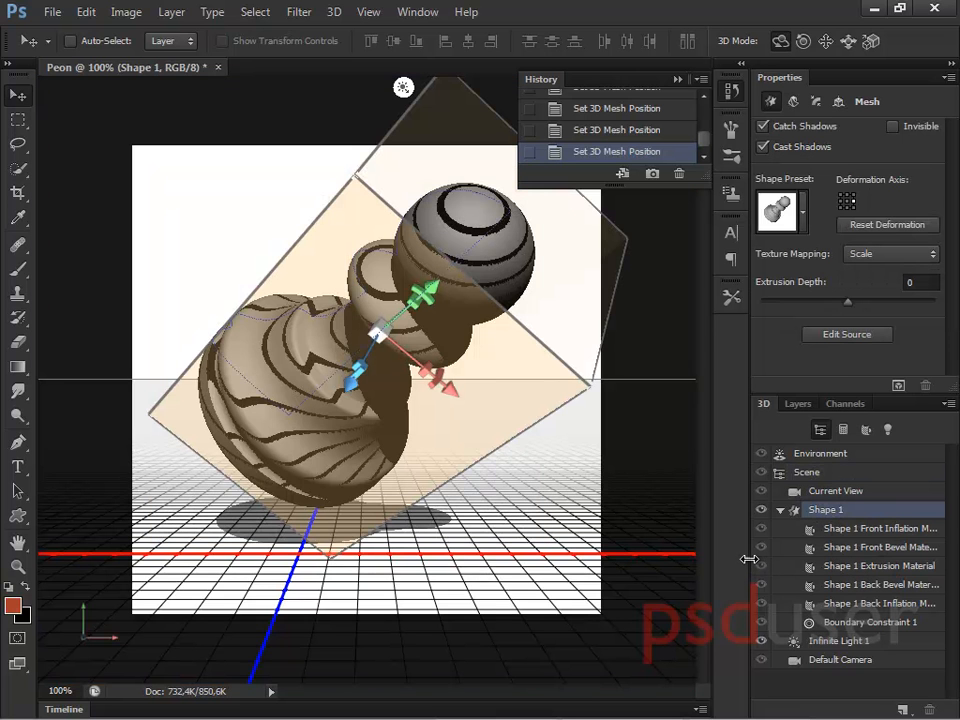
left_click_drag(747, 560, 632, 563)
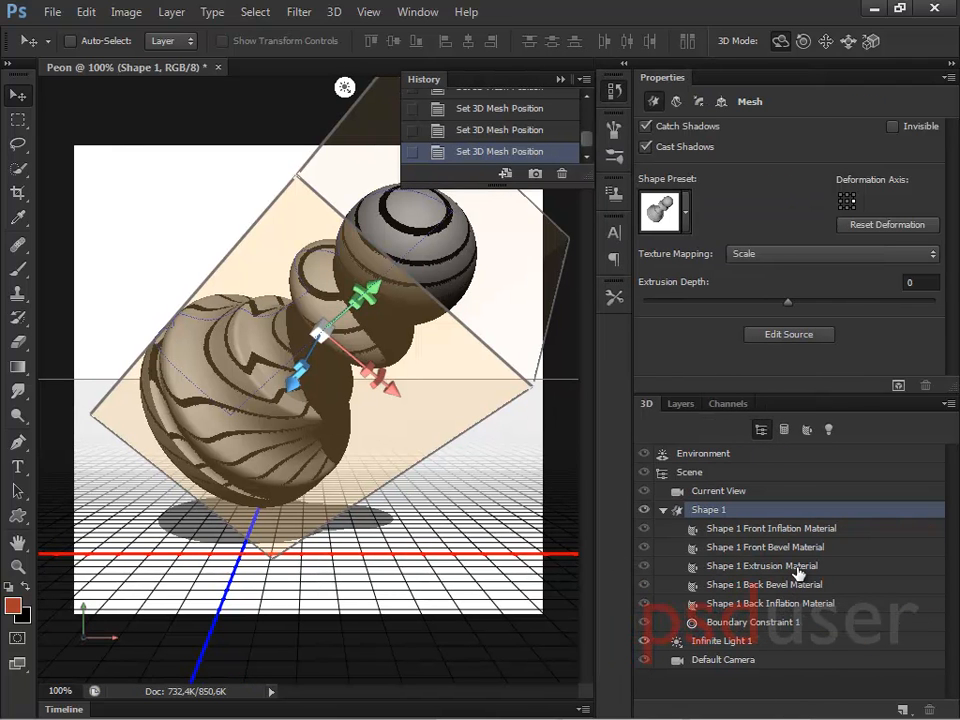
left_click(797, 566)
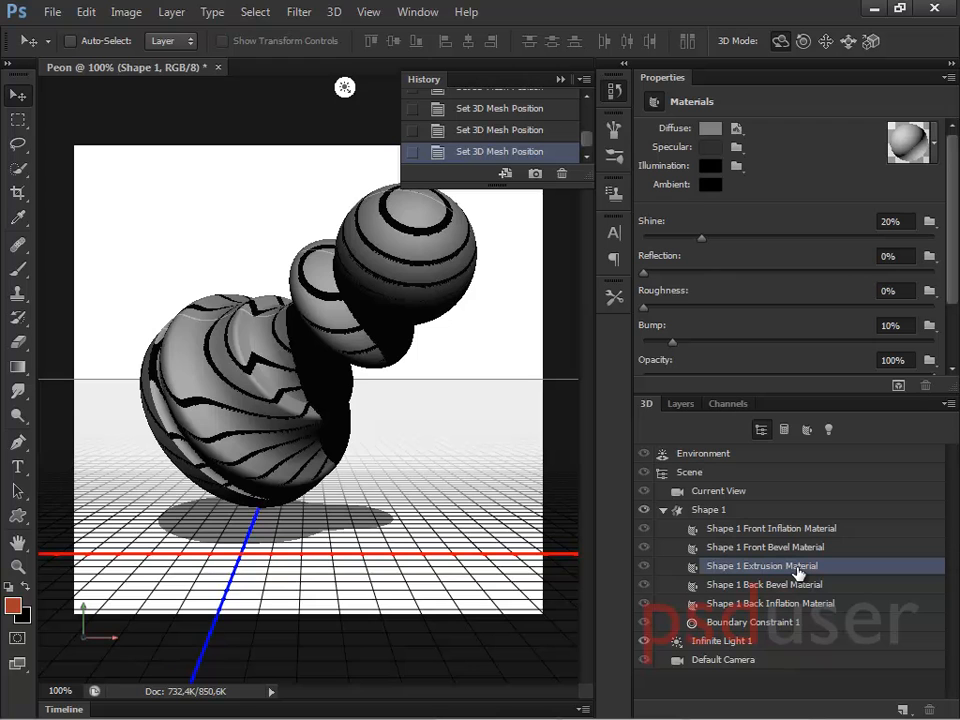
left_click(933, 145)
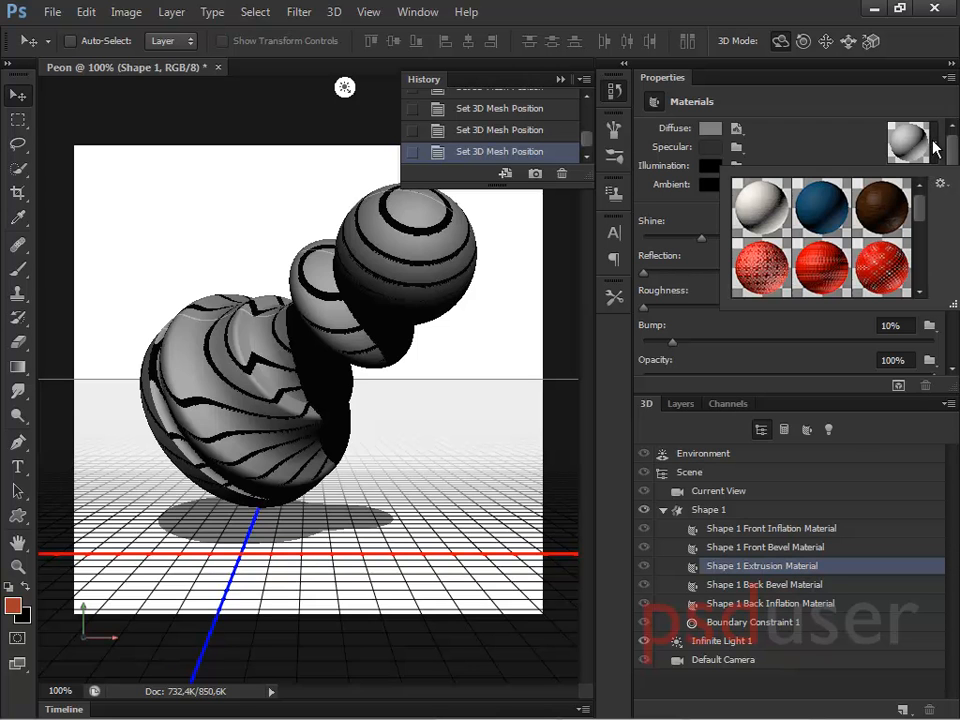
left_click_drag(920, 209, 951, 197)
- Float the Layers panel over the canvas, enlarge it to show all texture entries, and show the 3D panel alongside
left_click(684, 409)
left_click(684, 409)
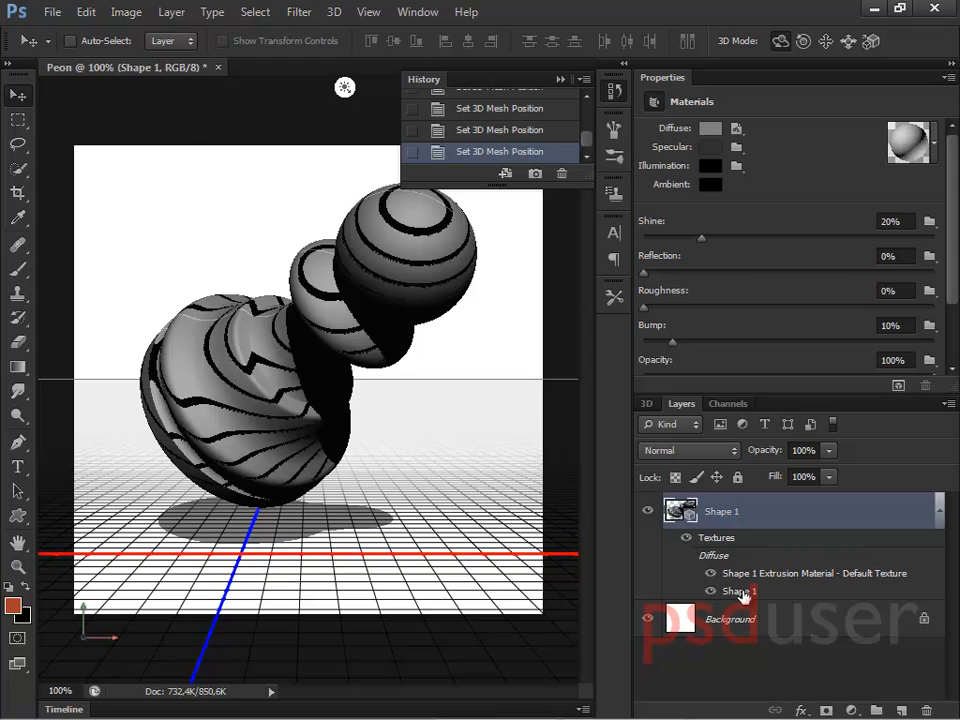
mouse_move(745, 597)
left_click_drag(683, 410, 313, 219)
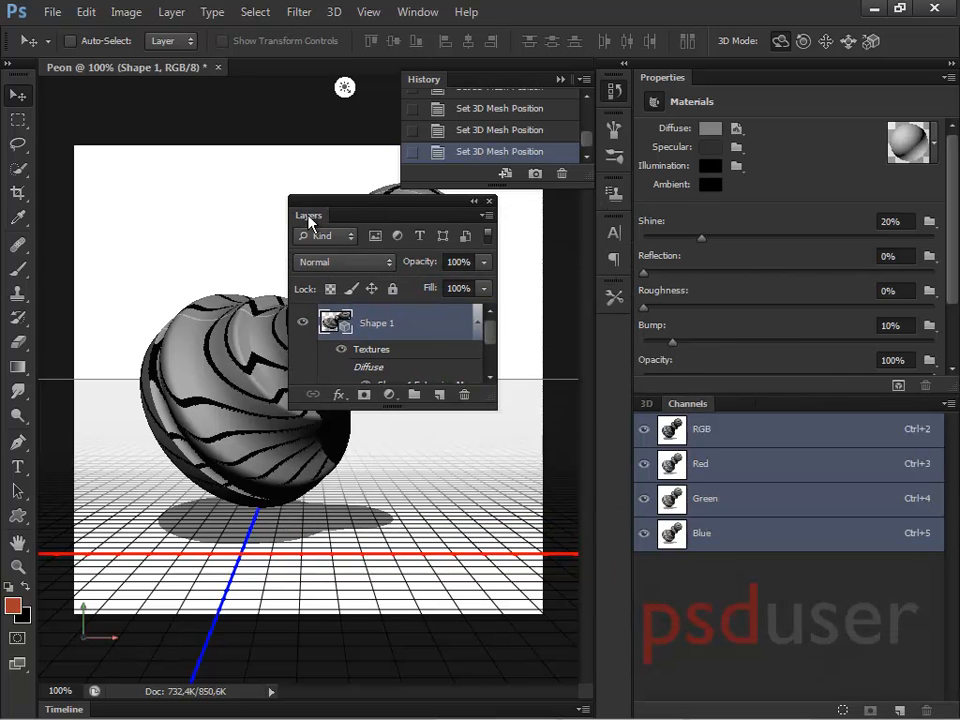
left_click_drag(490, 402, 573, 490)
left_click(646, 403)
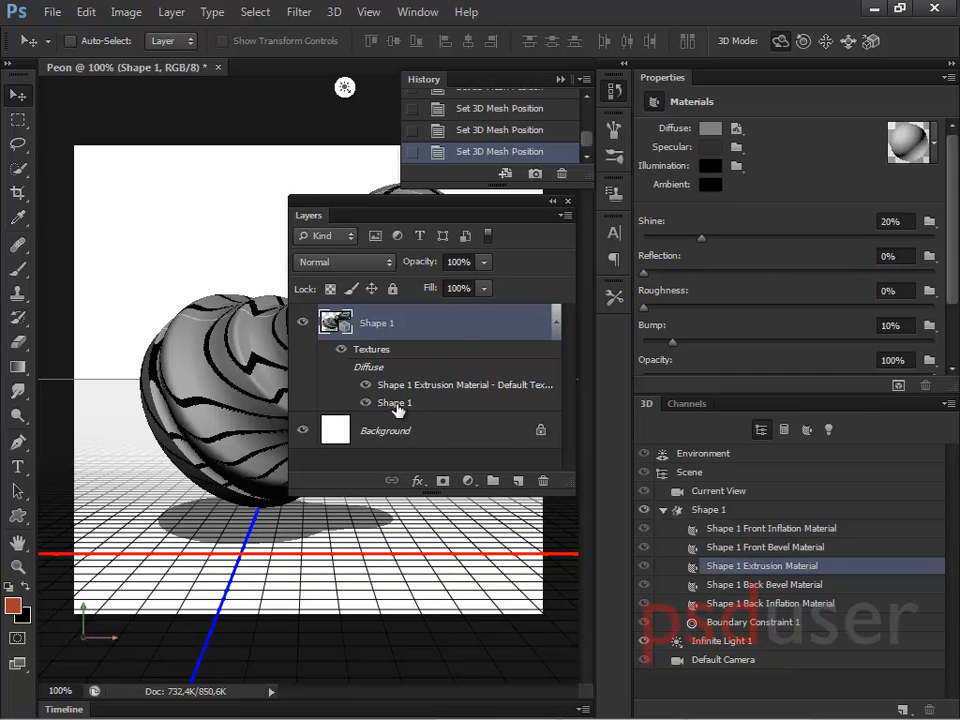
- Open the Shape 1 Extrusion Material default texture for editing and clear the Layers and History panels off the canvas
mouse_move(397, 408)
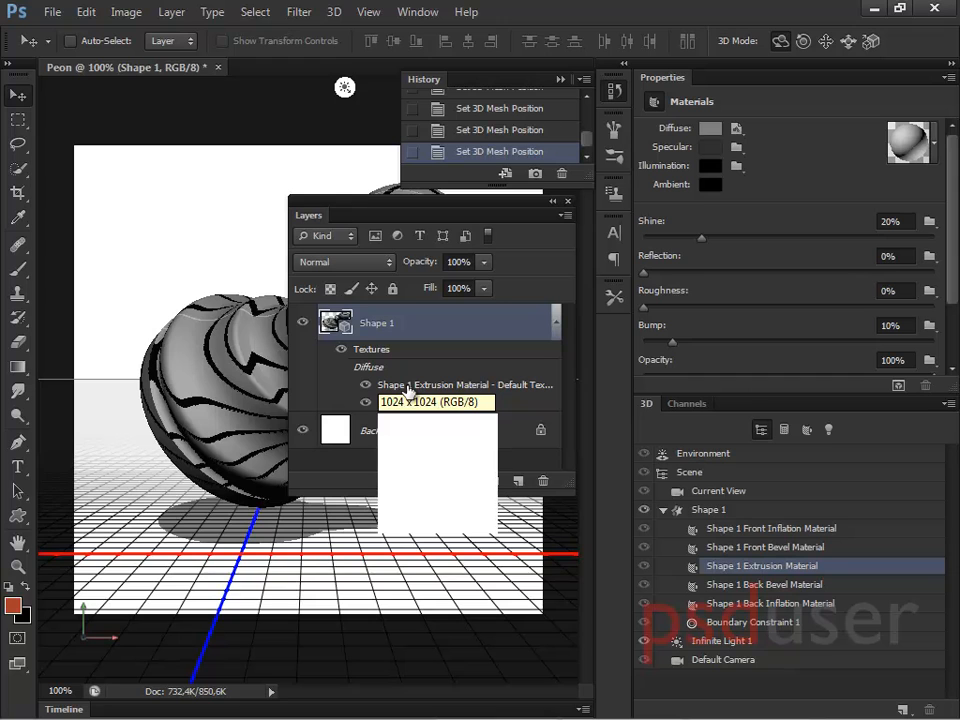
double_click(520, 390)
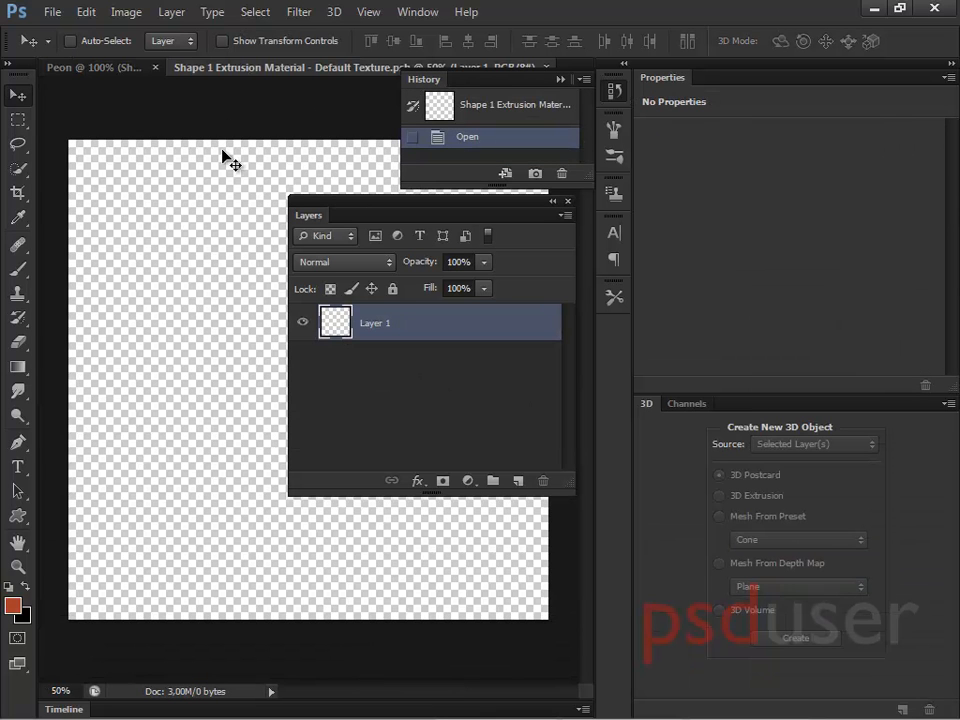
left_click(568, 202)
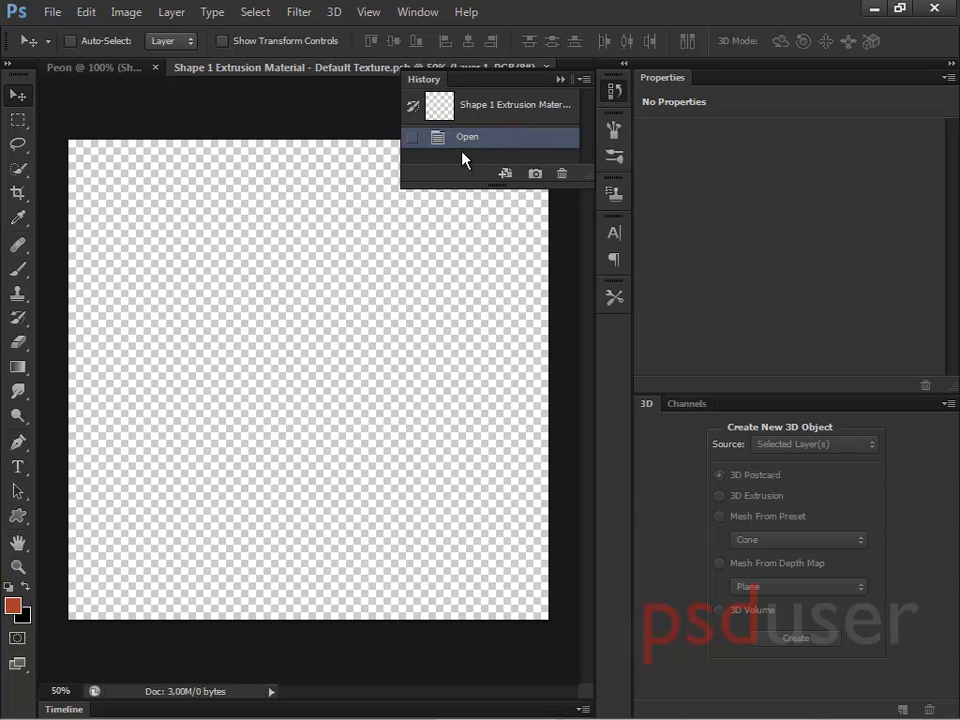
left_click(564, 79)
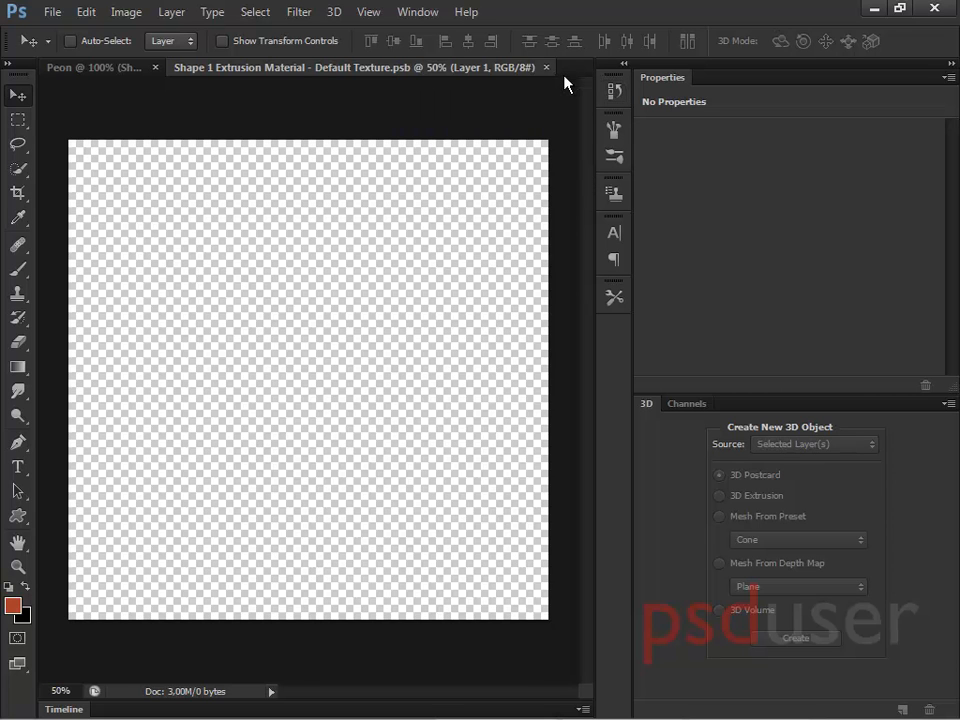
- Place the image Madera.jpg into the extrusion material texture document
left_click(50, 12)
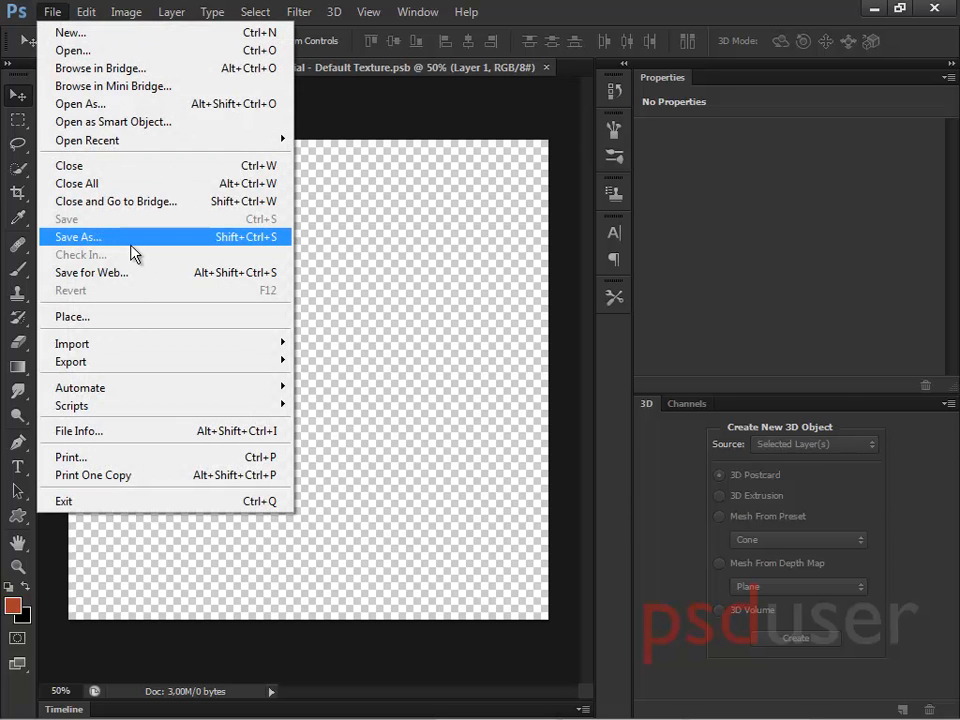
left_click(133, 318)
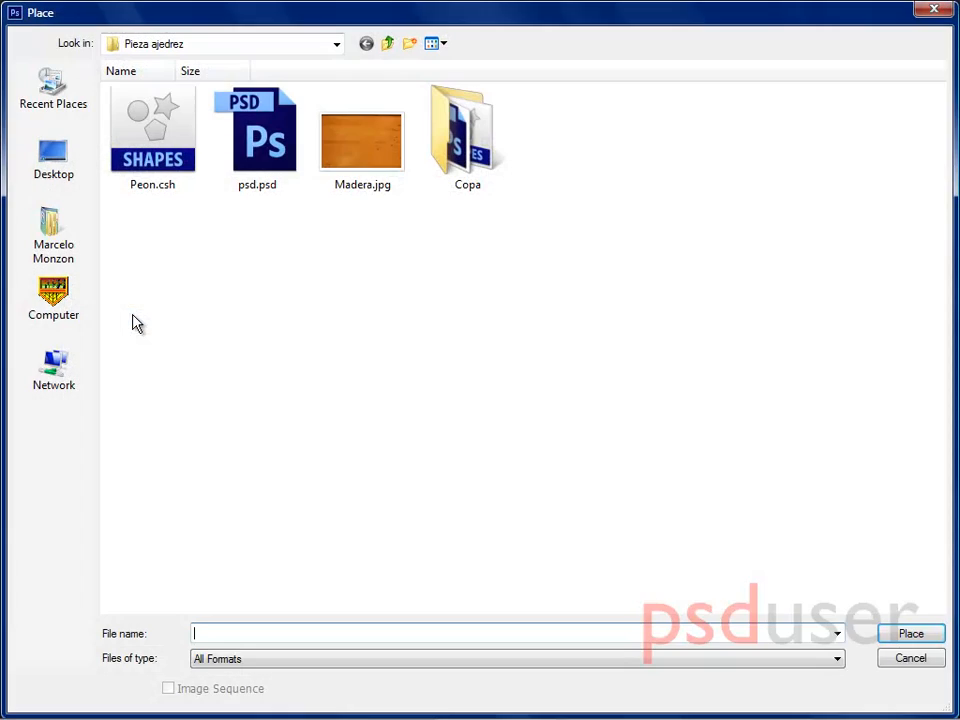
double_click(362, 152)
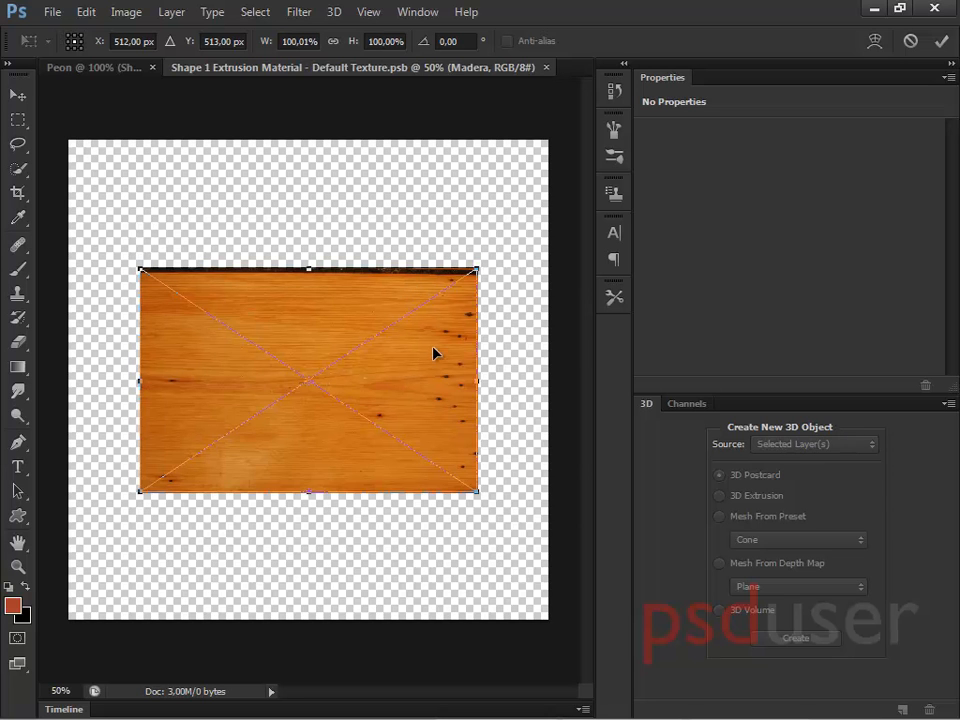
- Scale the placed wood image proportionally to about 268% and position it at about X 700 px, Y 509 px to cover the canvas
key("ctrl+minus")
key("ctrl+minus")
key("ctrl+minus")
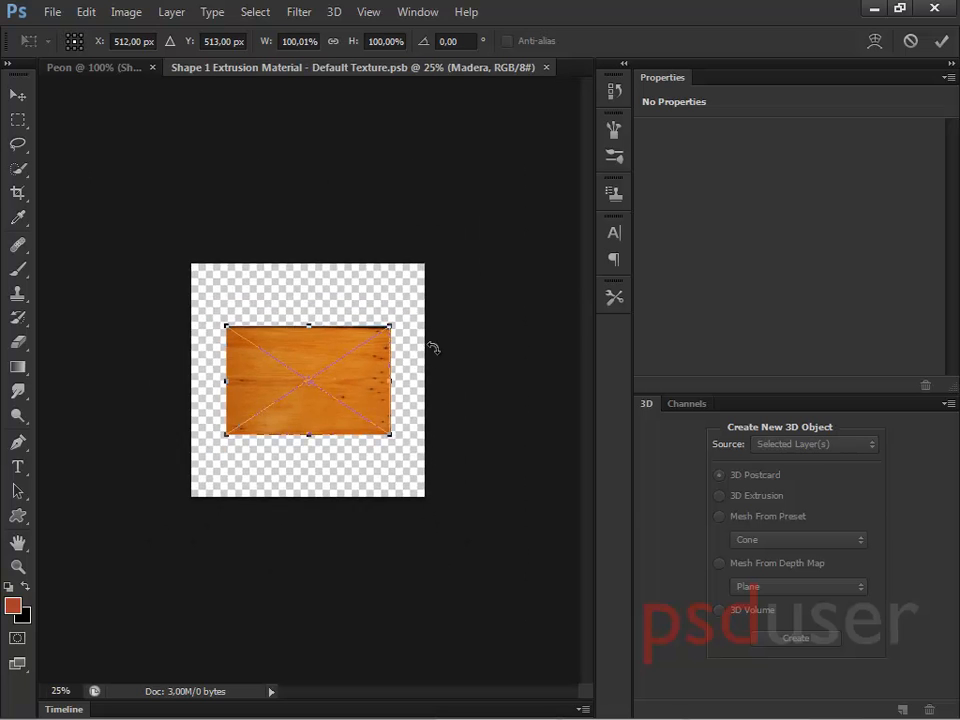
left_click_drag(366, 343, 446, 288)
left_click_drag(251, 421, 172, 470)
mouse_move(437, 388)
left_mouse_down()
mouse_move(445, 388)
mouse_move(420, 392)
left_mouse_up()
left_click_drag(463, 472, 490, 494)
left_click_drag(431, 414, 427, 399)
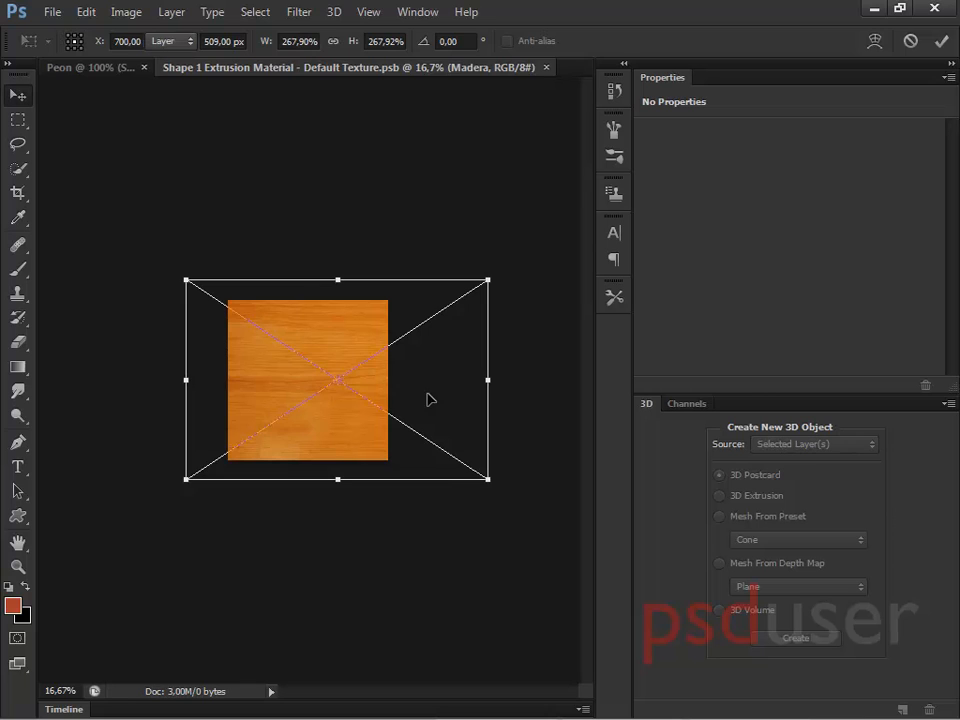
key("Return")
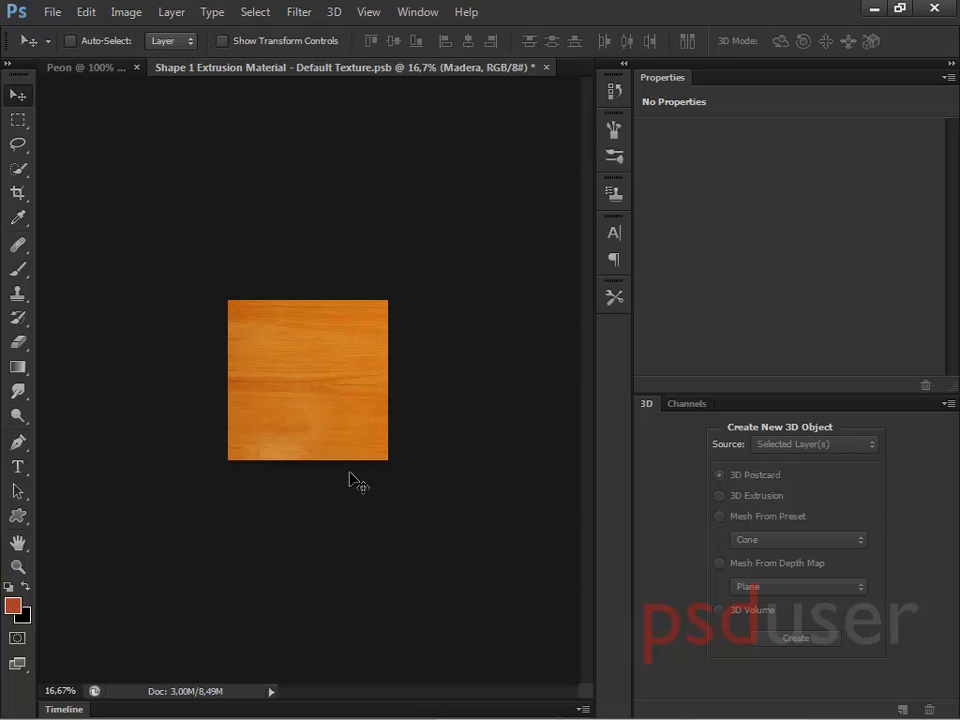
- Inspect the wood layer's overhang, select the entire canvas, crop the image to it and deselect
key("ctrl+t")
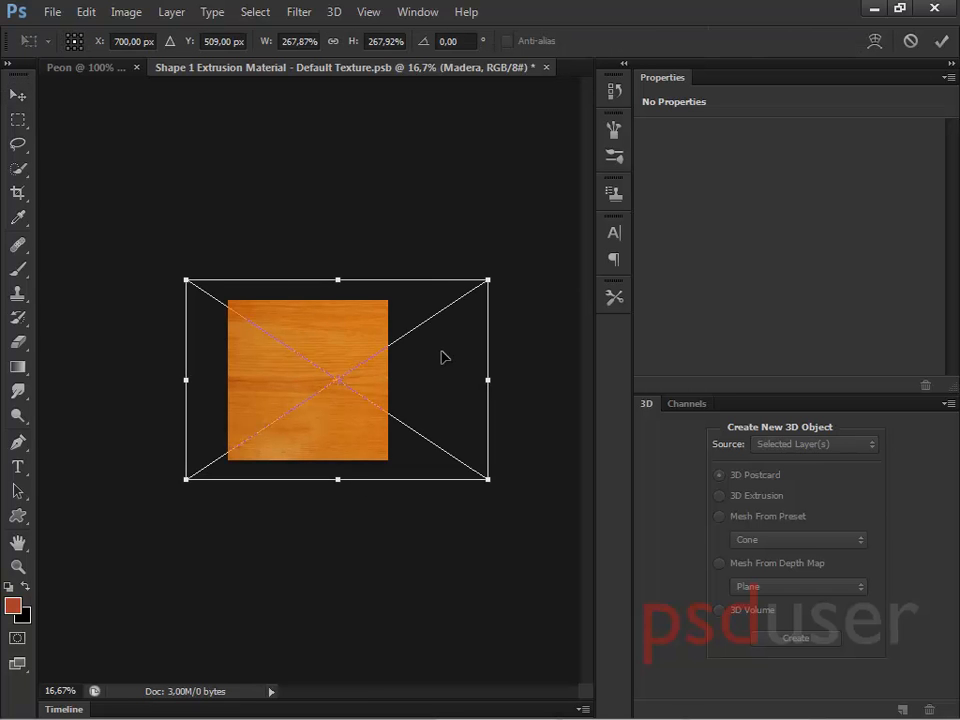
key("Return")
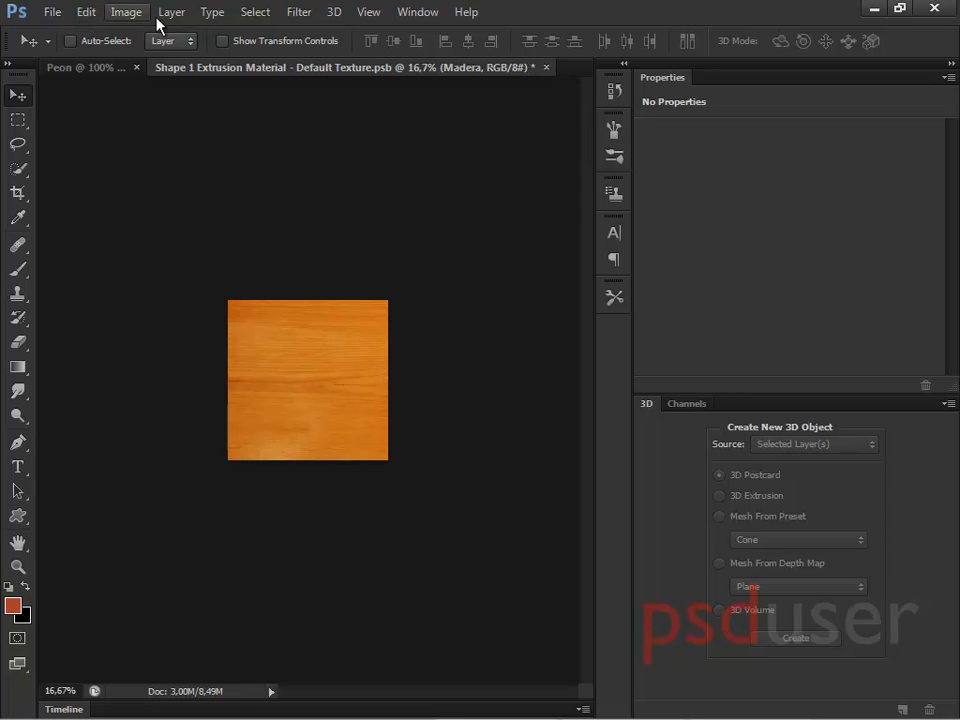
left_click(256, 13)
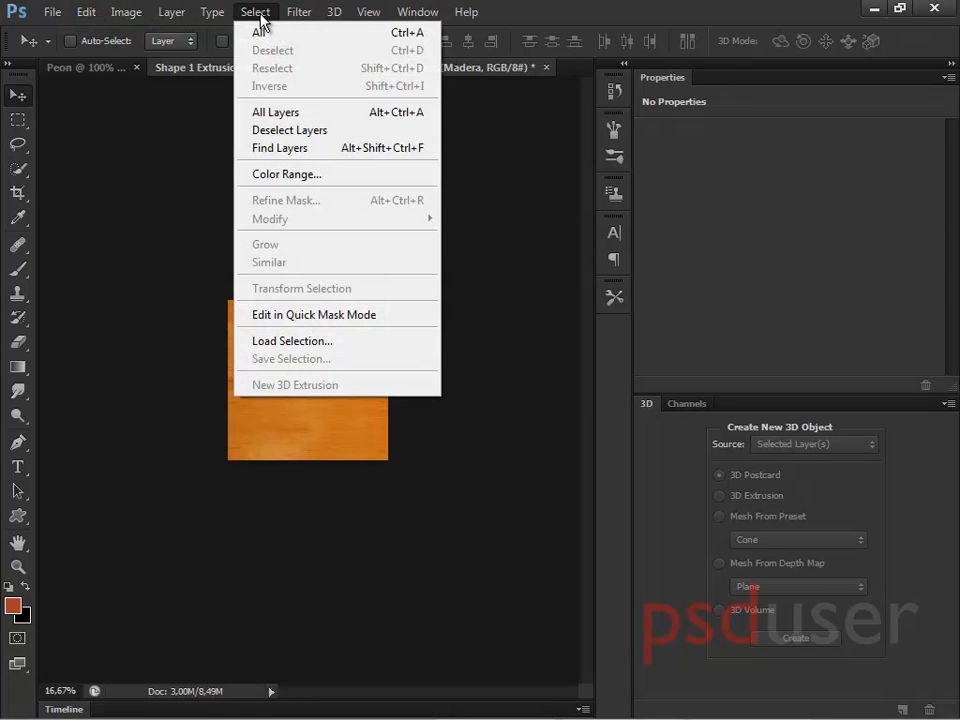
left_click(294, 32)
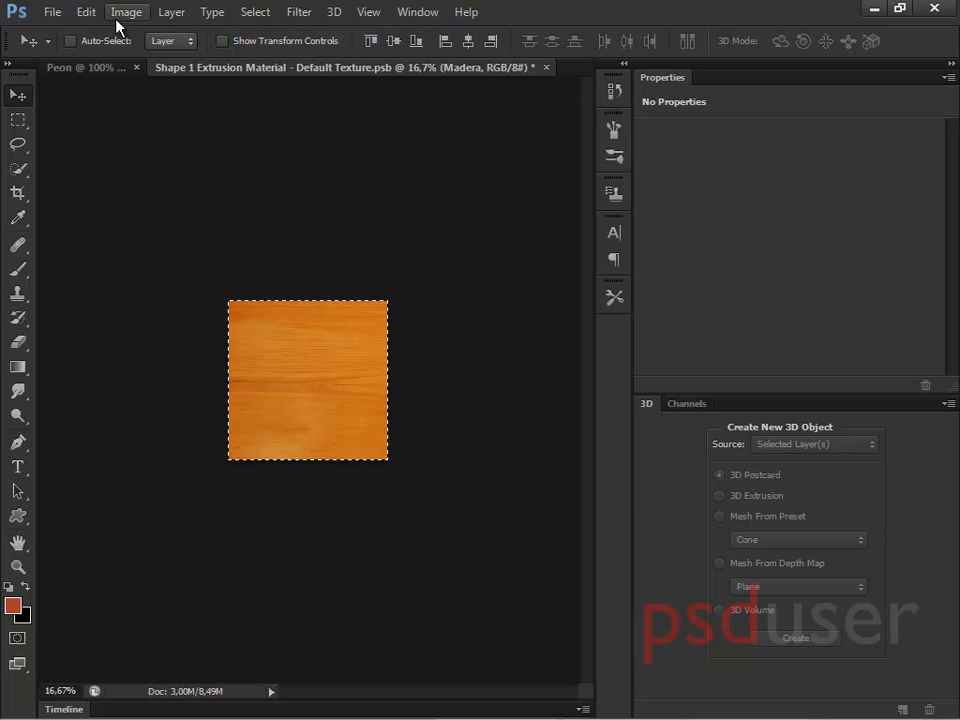
left_click(124, 13)
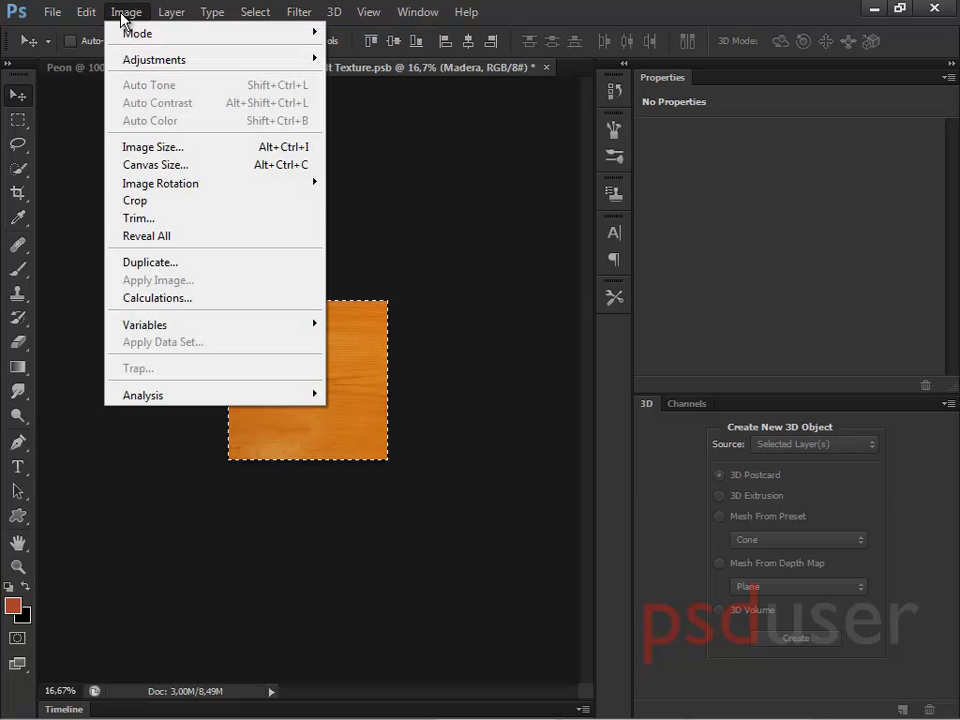
left_click(167, 203)
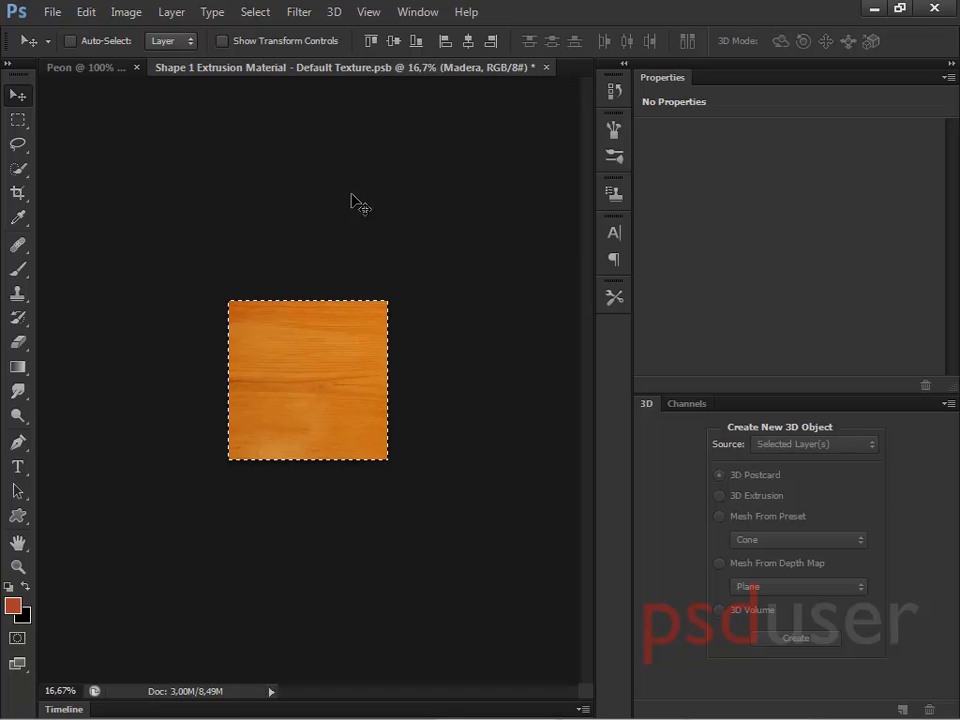
key("ctrl+d")
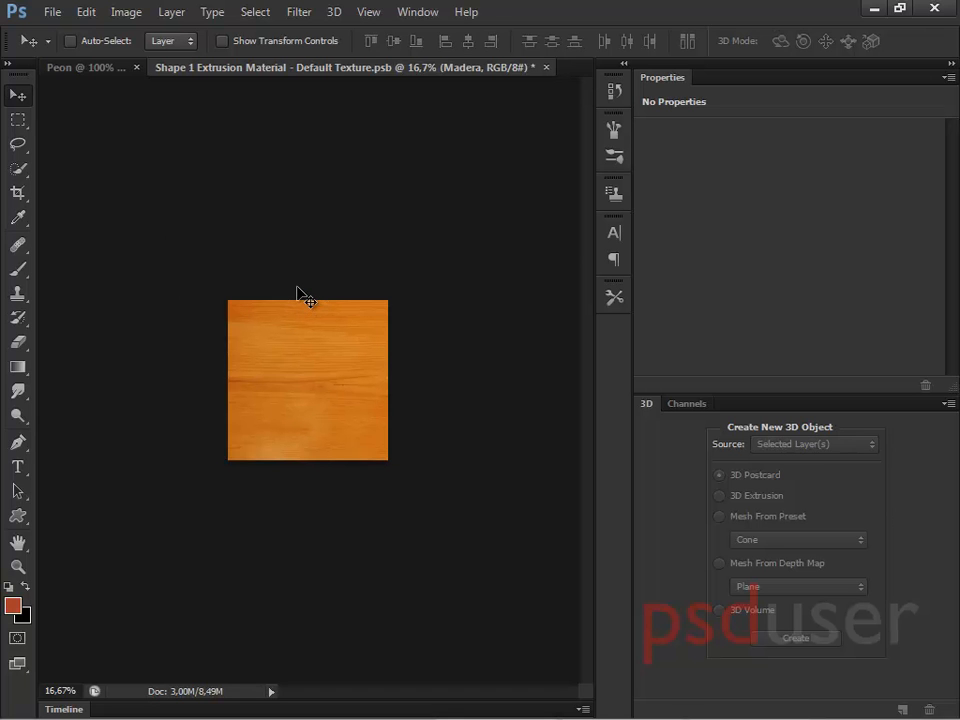
- Check the wood layer's bounds beyond the canvas and rasterize the Madera smart object layer
key("ctrl+t")
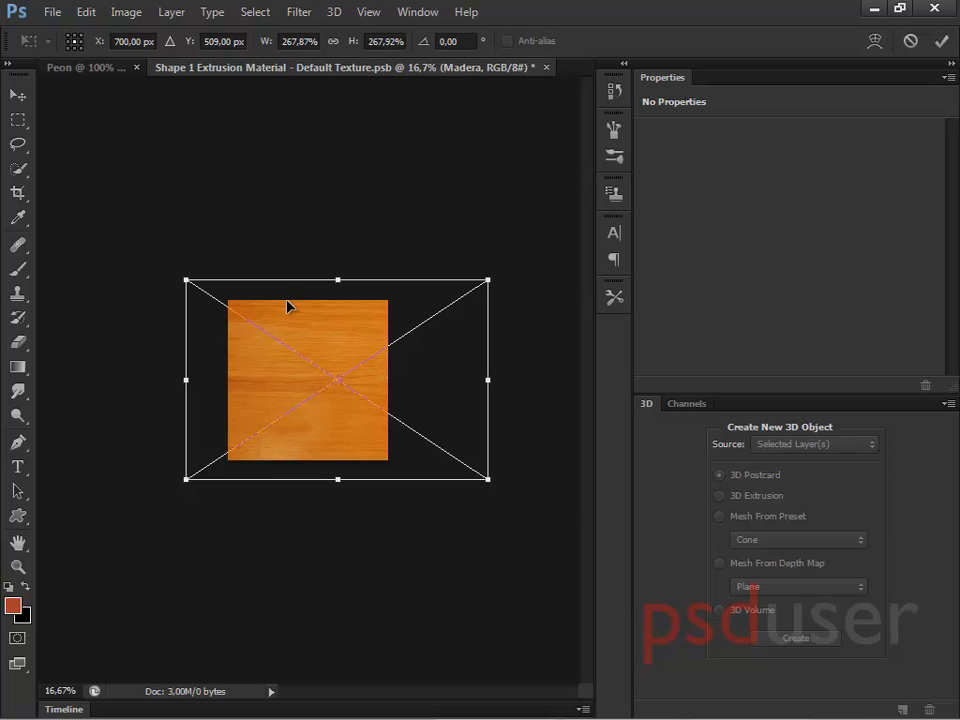
key("Escape")
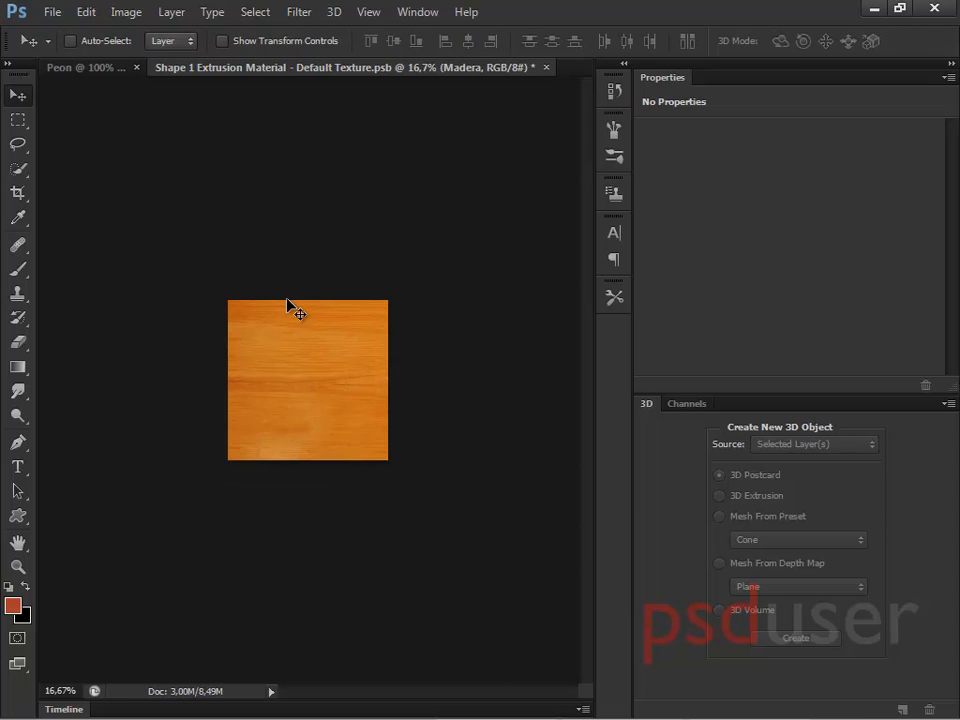
left_click(428, 18)
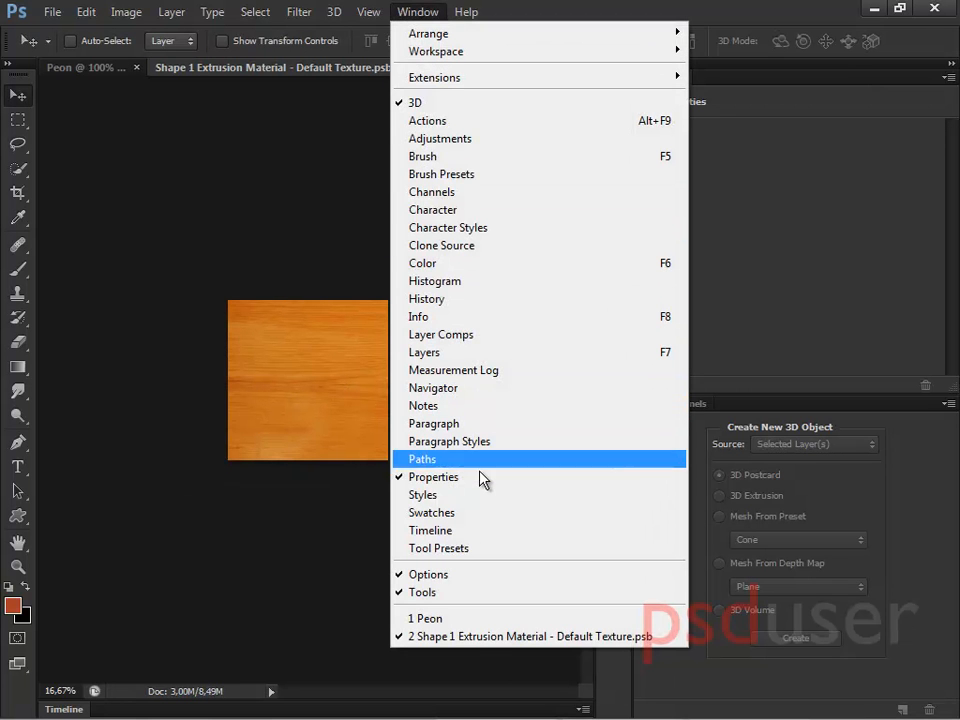
left_click(460, 353)
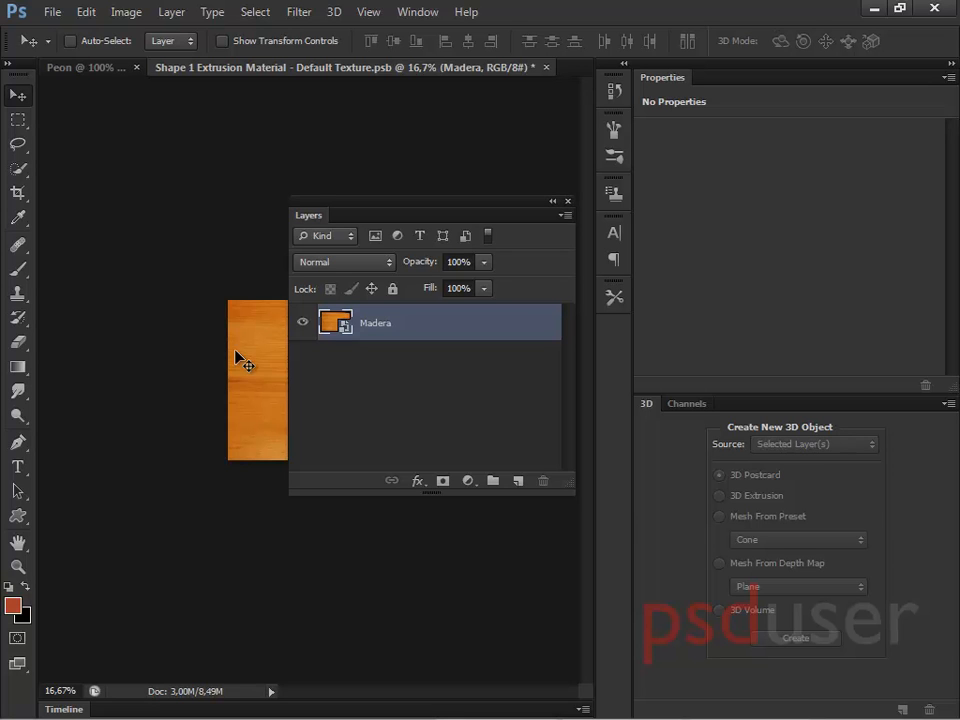
right_click(461, 331)
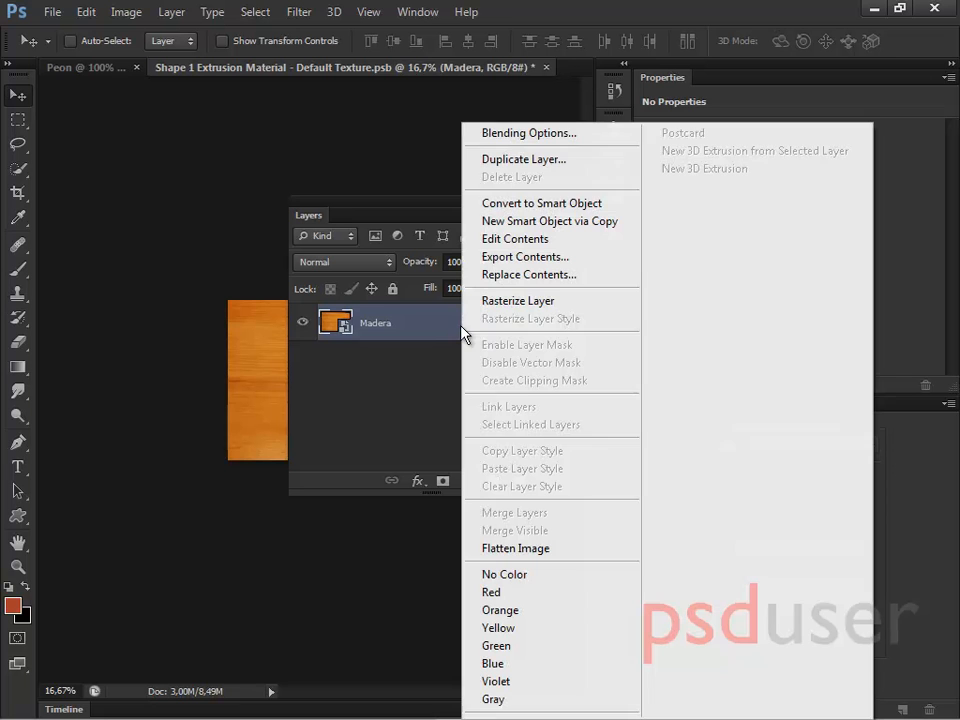
left_click(518, 305)
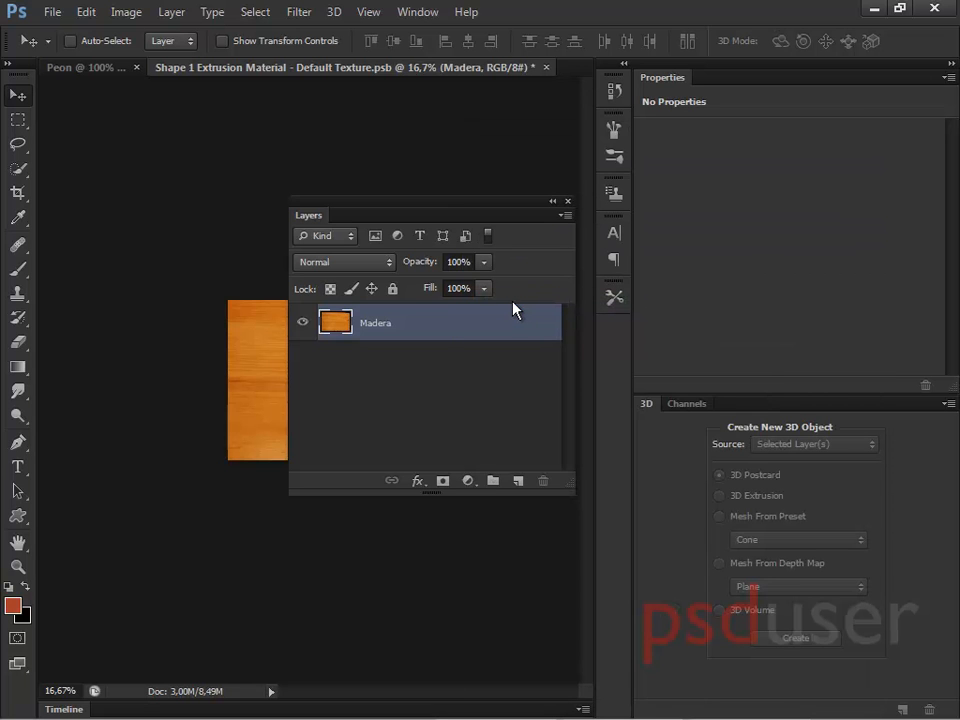
- Select the entire texture canvas, crop the rasterized wood layer to it, then deselect and check the layer's bounds
left_click(245, 17)
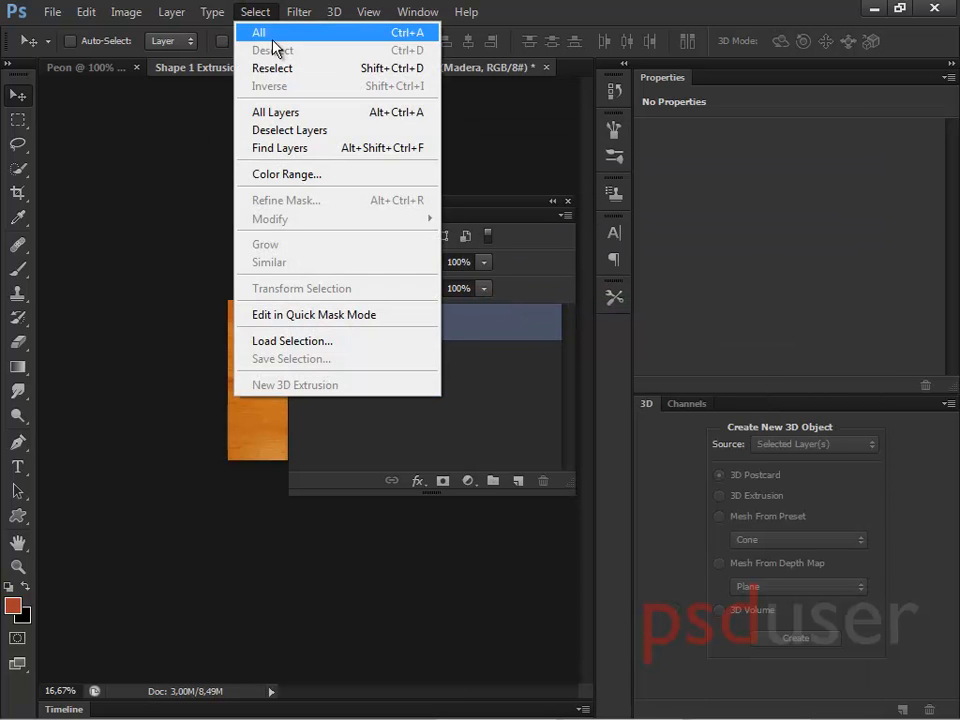
left_click(272, 44)
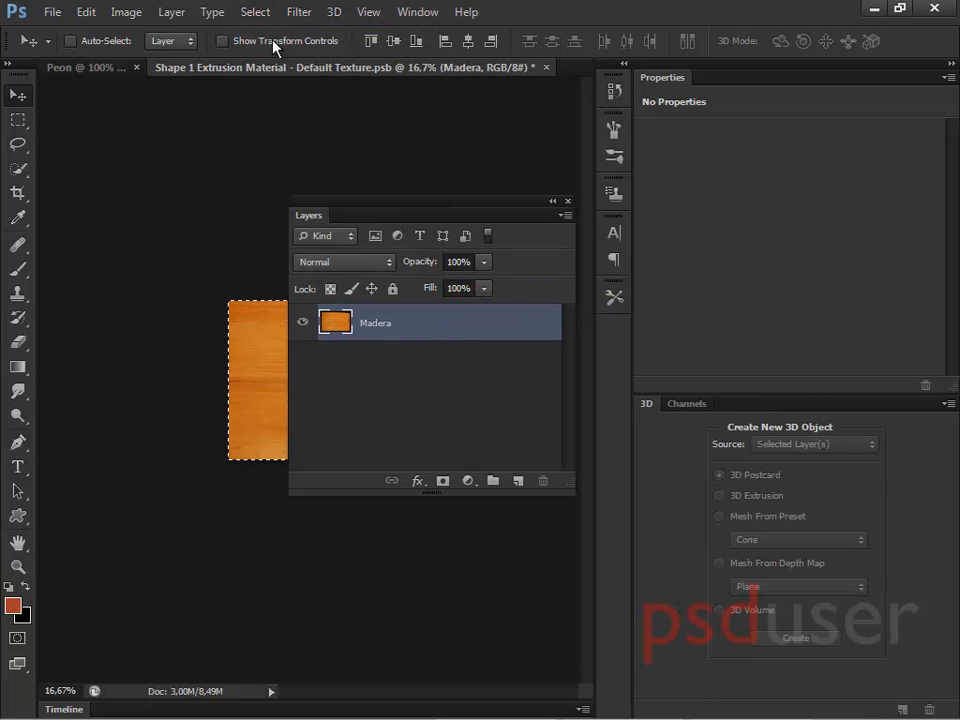
left_click(567, 202)
left_click(125, 12)
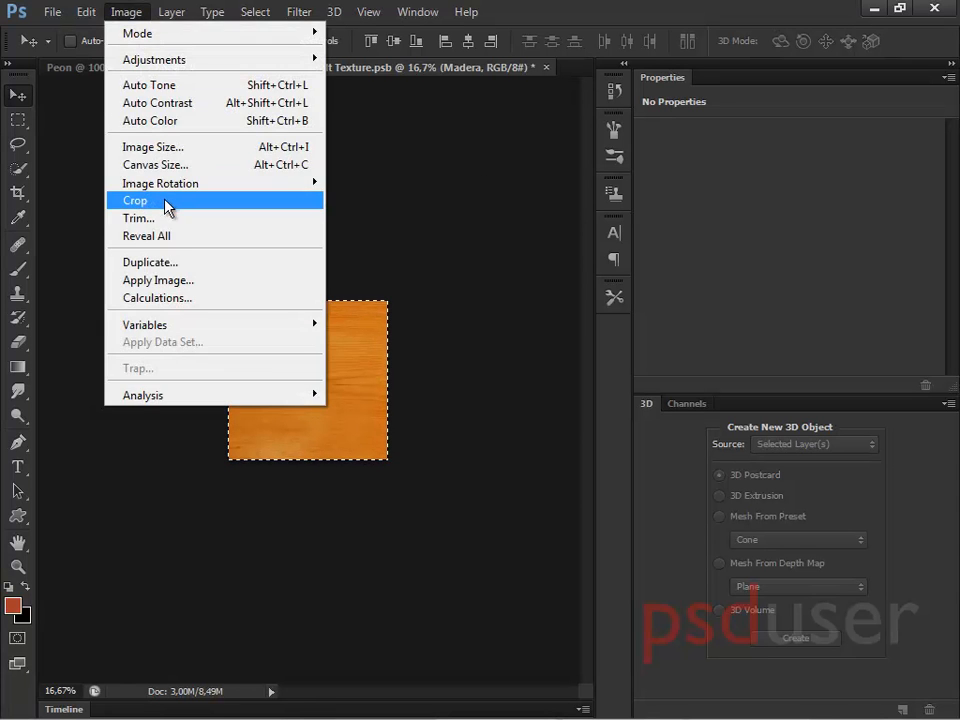
left_click(167, 207)
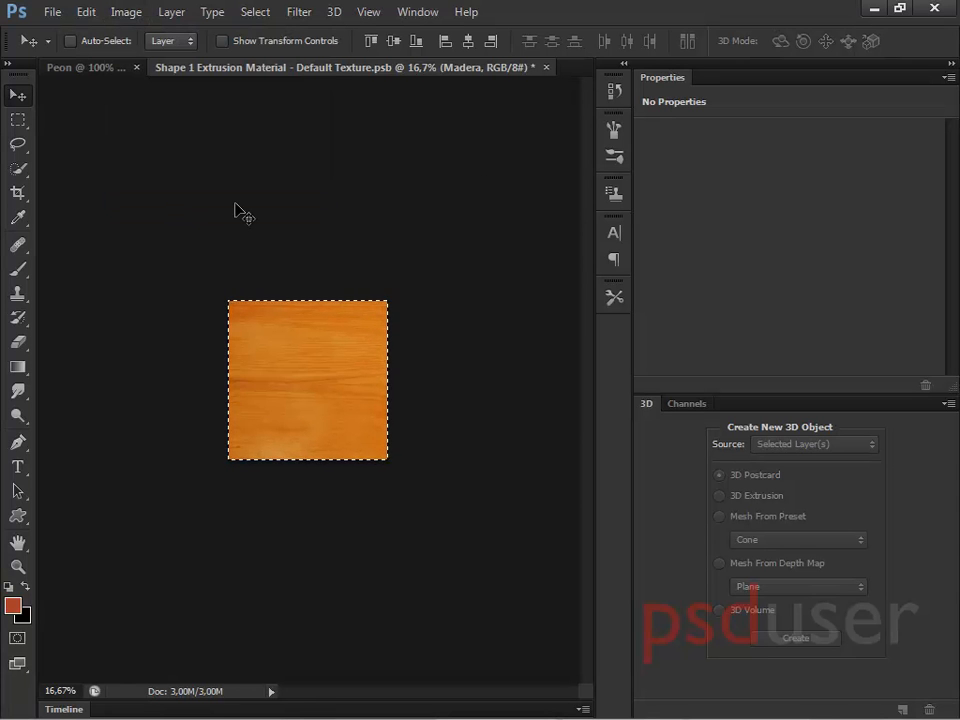
key("ctrl+d")
key("ctrl+t")
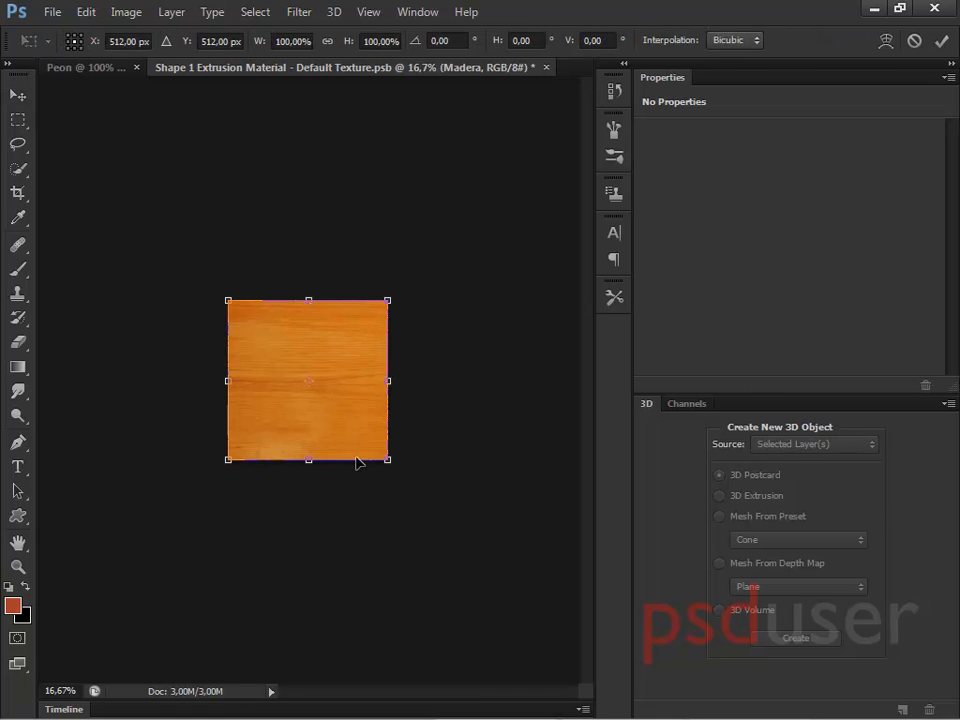
key("Return")
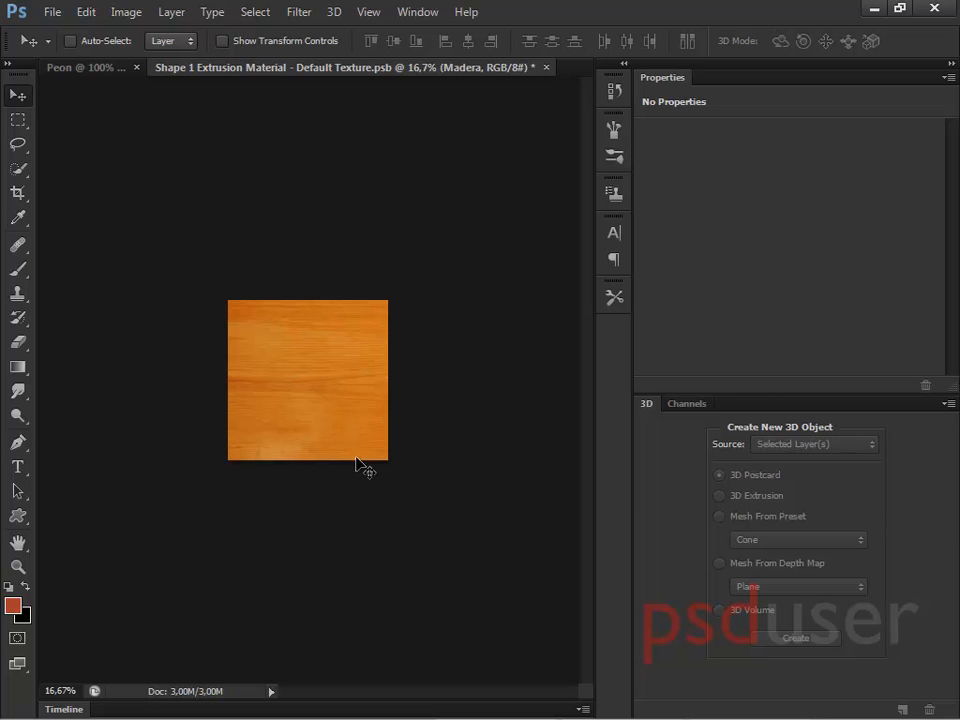
- Save and close the extrusion material texture and render the wood-textured pawn
key("ctrl+w")
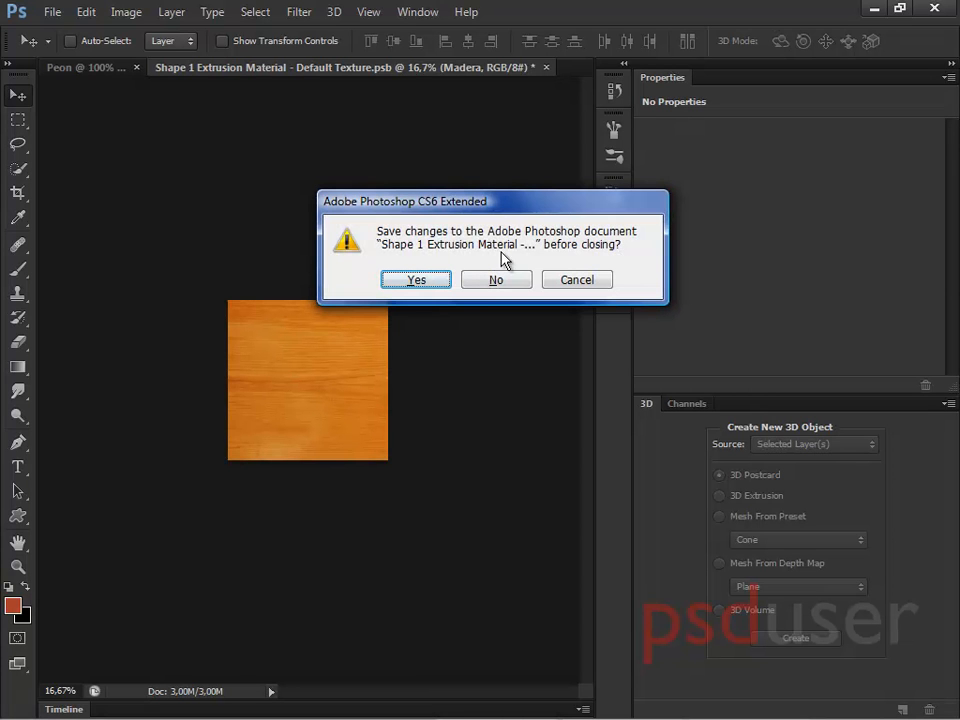
left_click(416, 281)
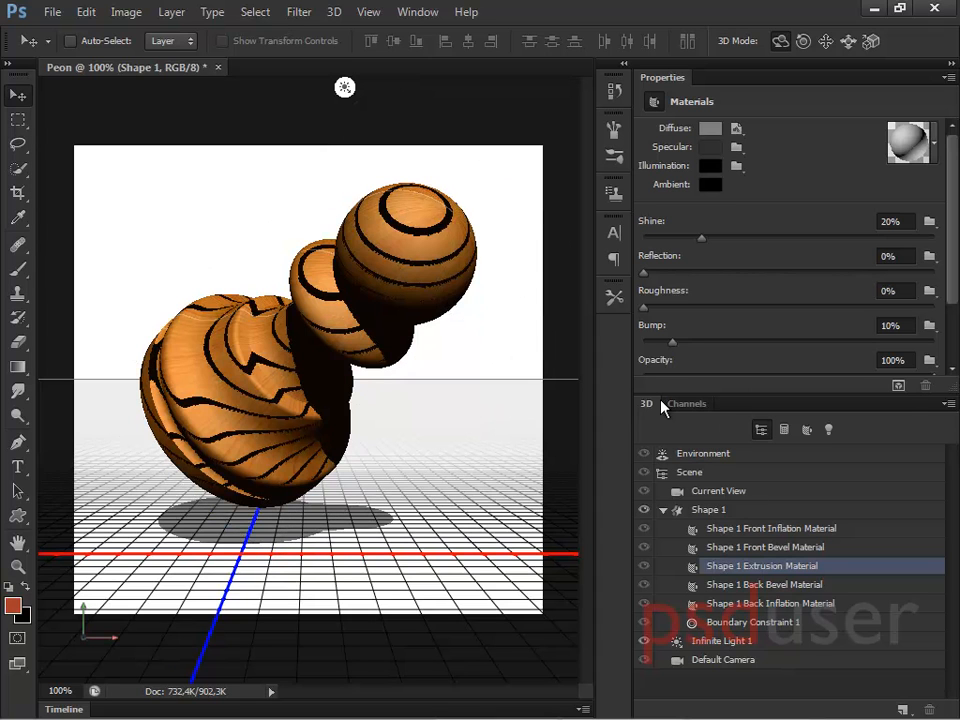
left_click(899, 387)
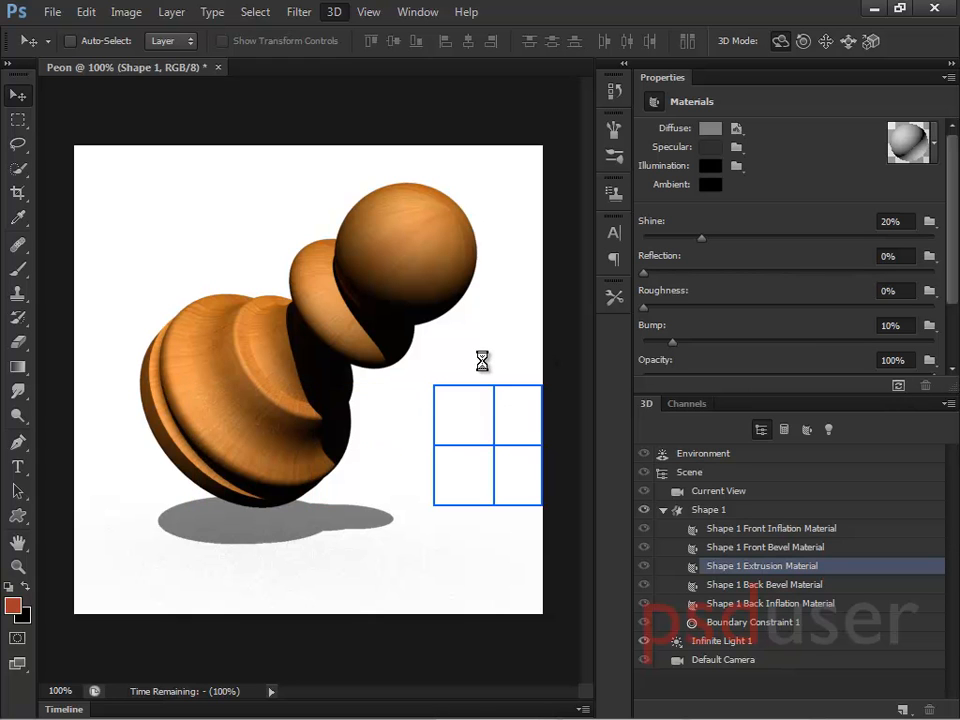
left_click(338, 13)
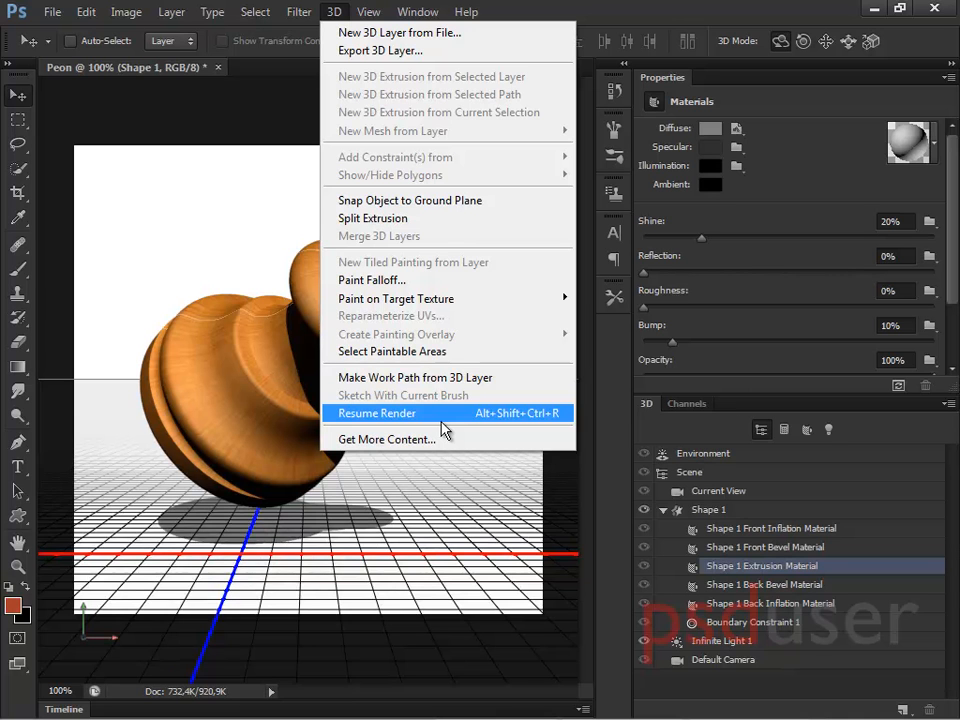
left_click(441, 418)
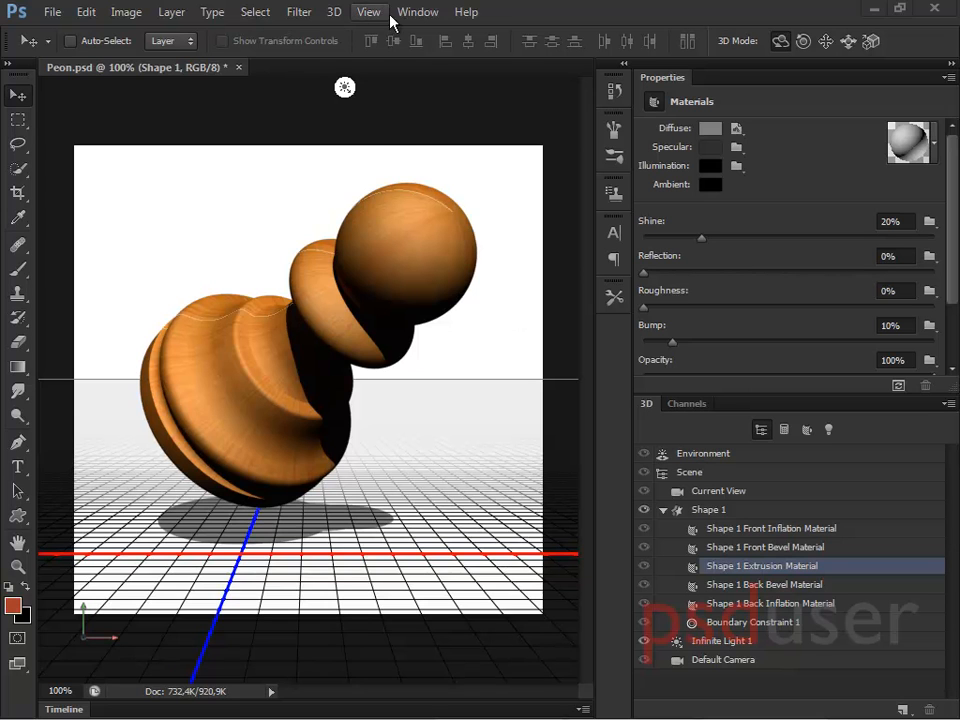
- Reopen the Shape 1 Extrusion Material default texture and rotate the Madera layer 90° clockwise so the grain runs vertically
left_click(418, 13)
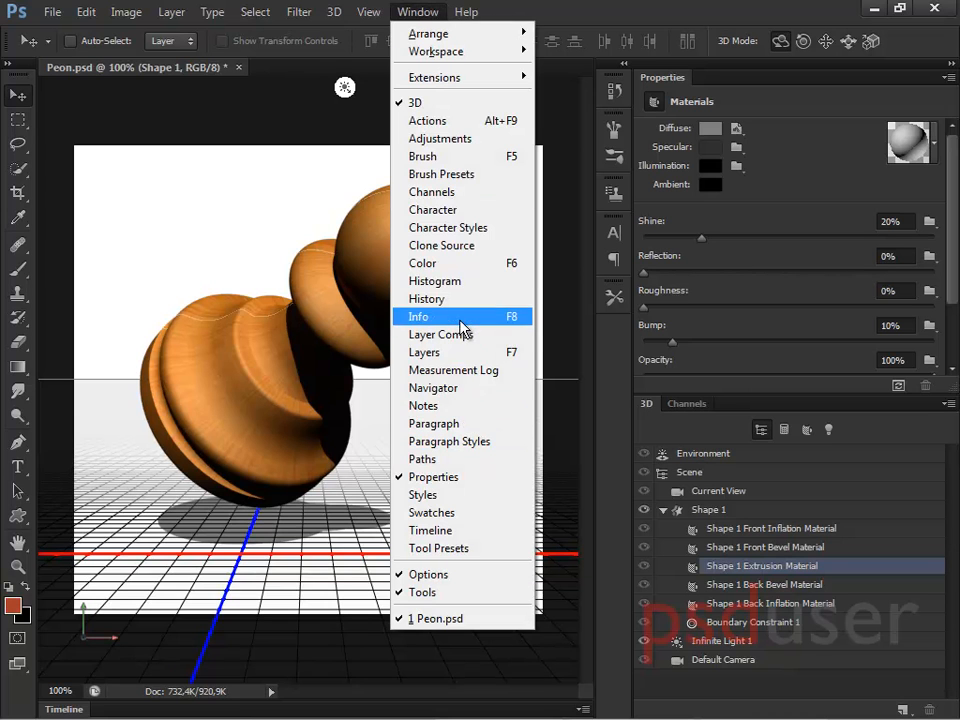
left_click(460, 352)
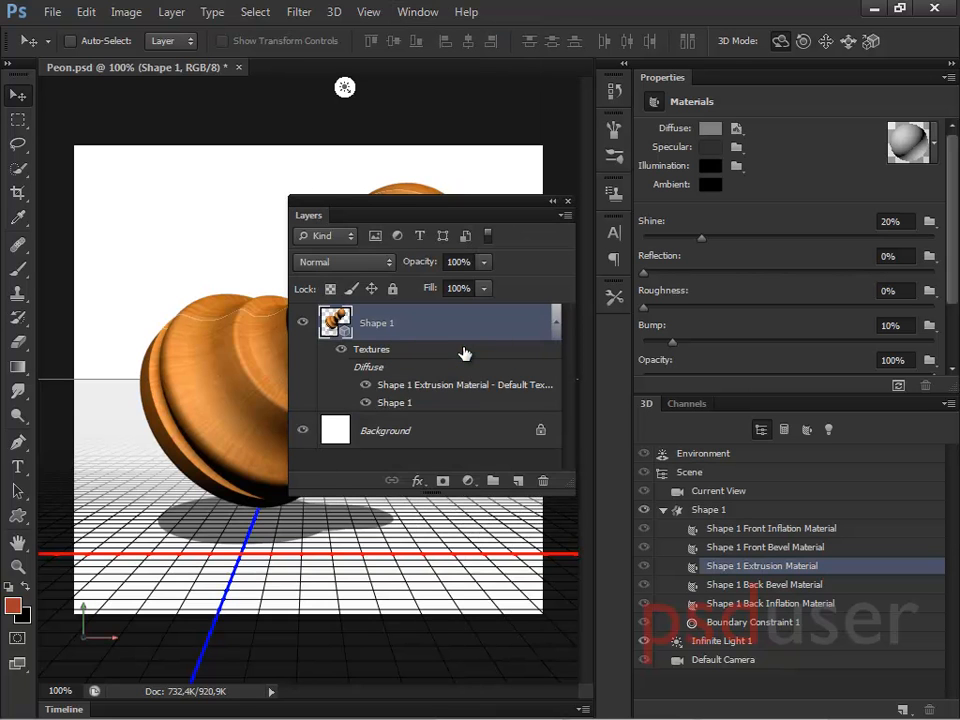
double_click(436, 386)
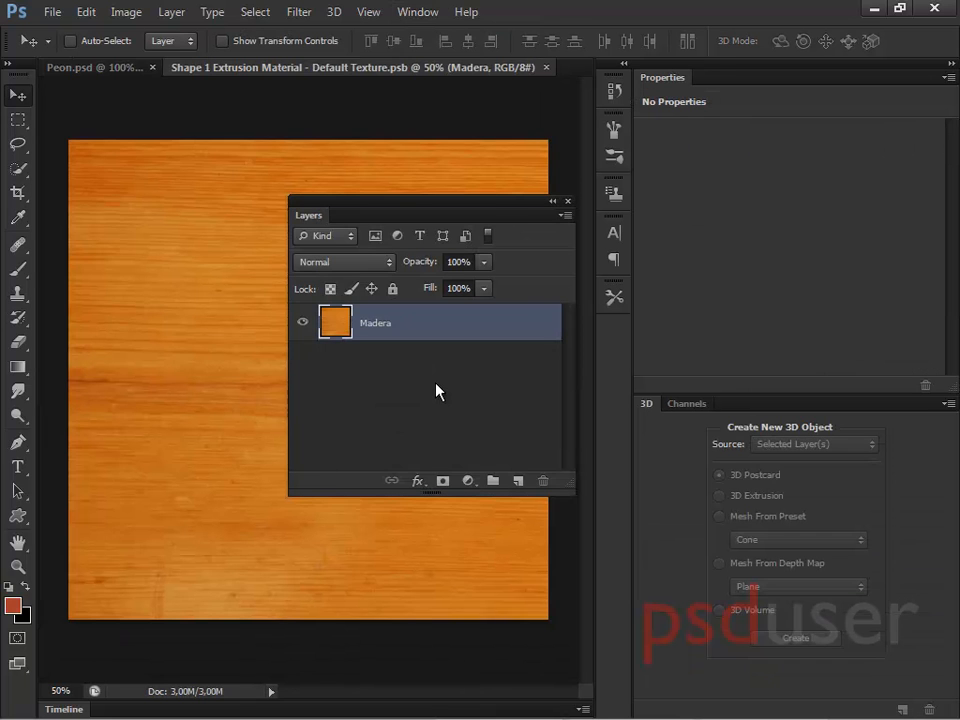
left_click_drag(480, 220, 790, 233)
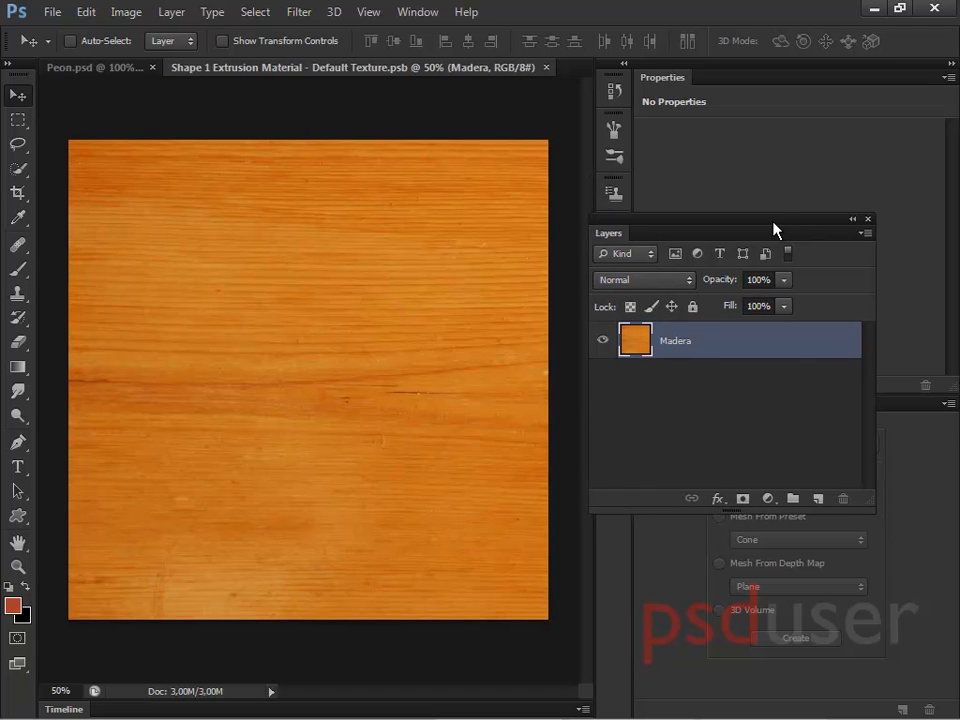
key("ctrl+t")
left_click_drag(581, 183, 416, 480)
key("Return")
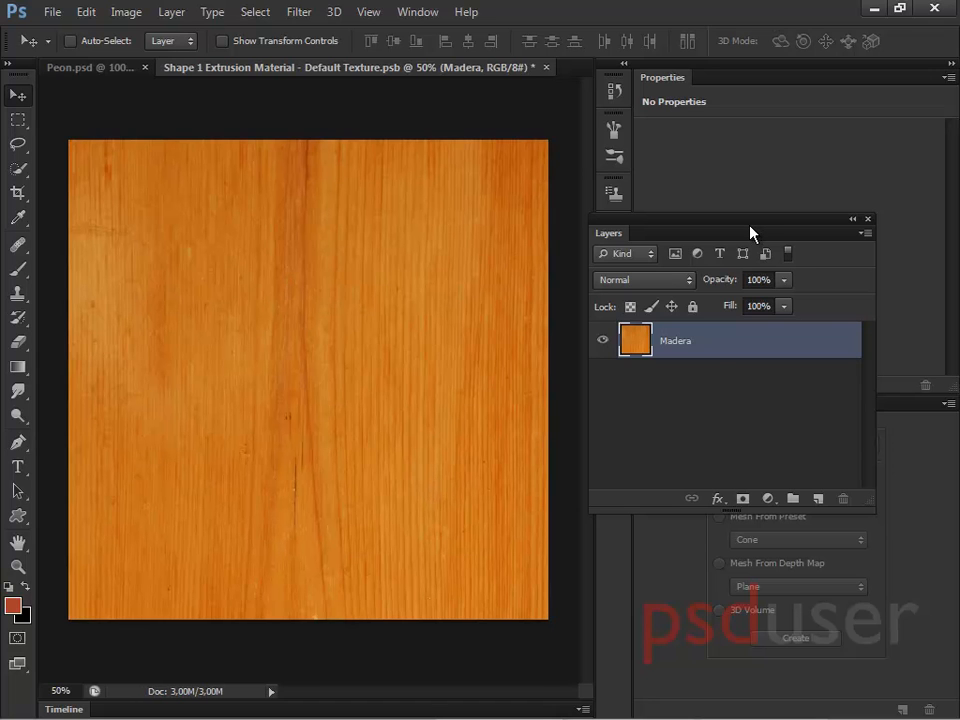
- Add a Levels adjustment layer above Madera with white input 197 and midtones 2.56 to lighten the wood
left_click(770, 499)
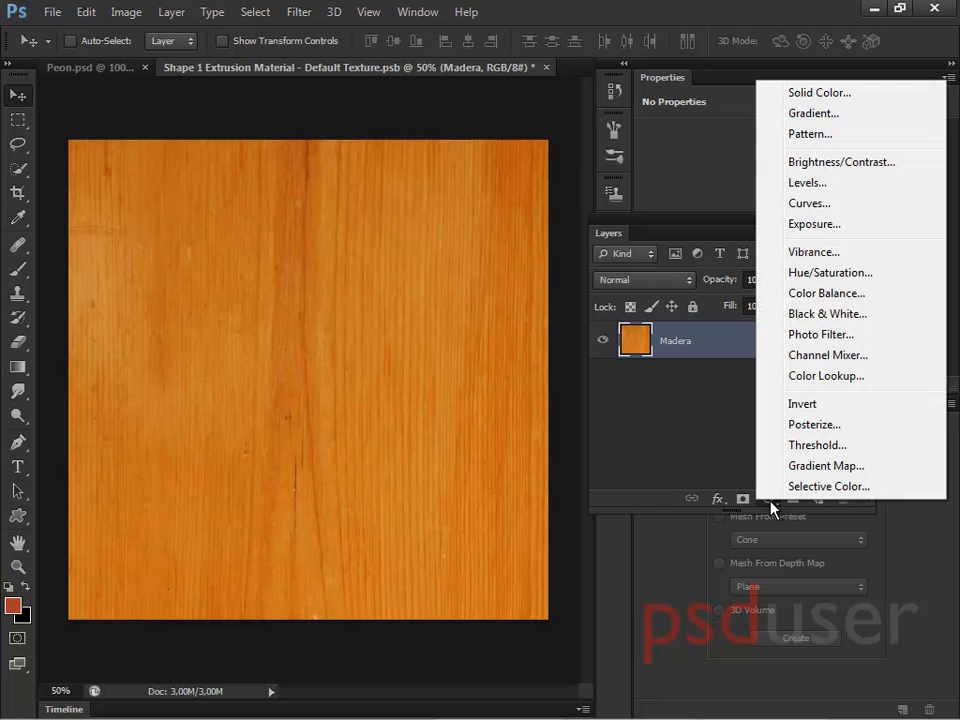
left_click(834, 186)
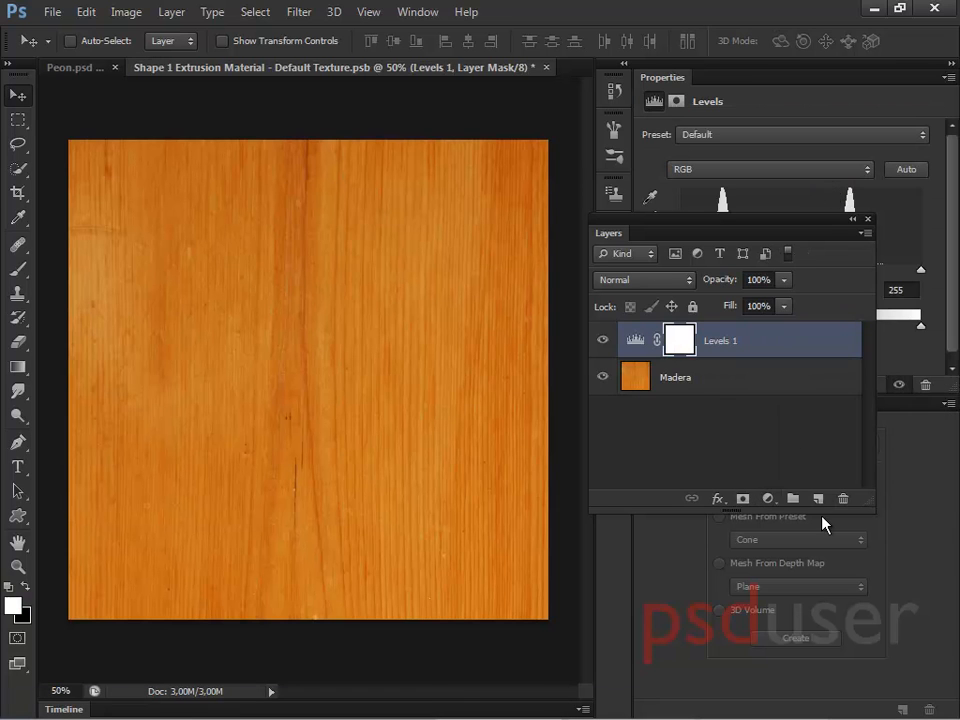
left_click_drag(792, 240, 493, 274)
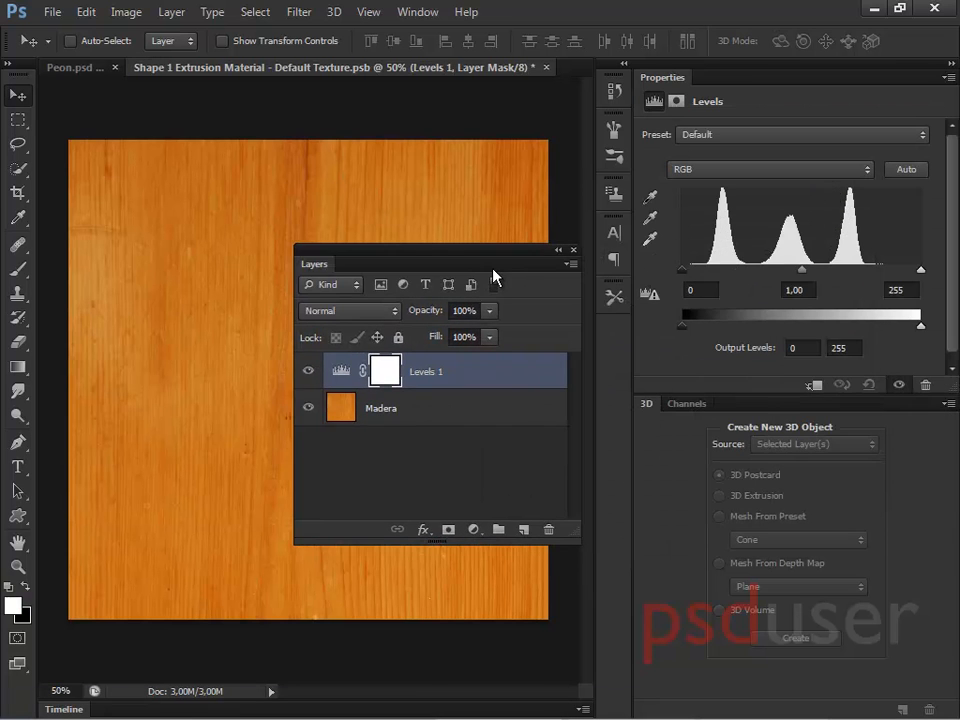
left_click_drag(919, 268, 866, 269)
left_click_drag(778, 270, 714, 272)
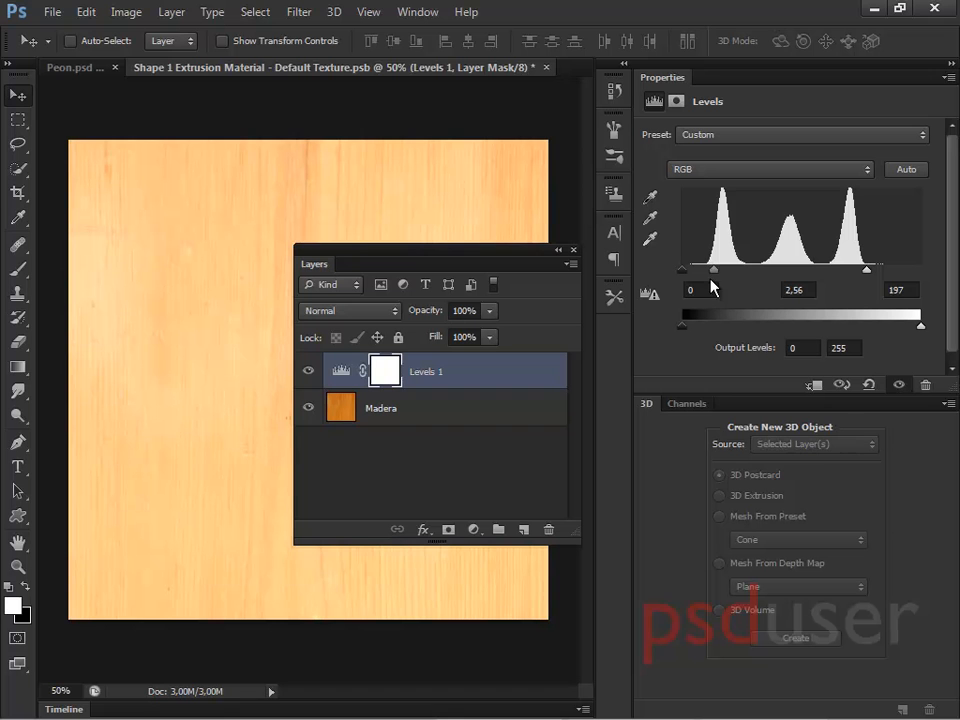
- Save and close the lightened texture to apply it to the pawn, and collapse the Layers panel
left_click(546, 67)
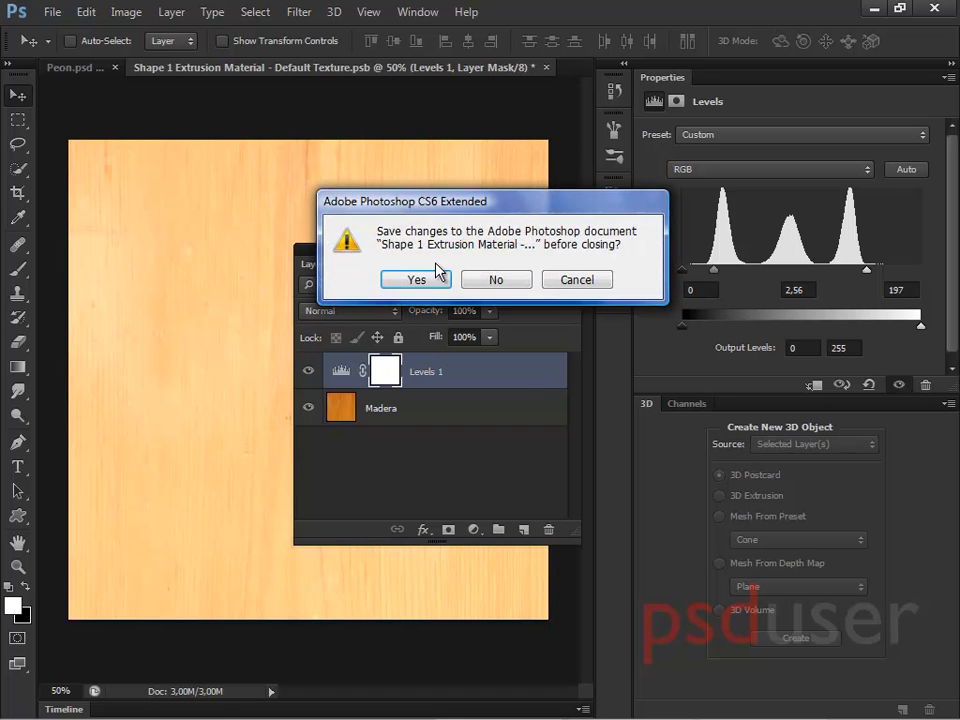
left_click(420, 278)
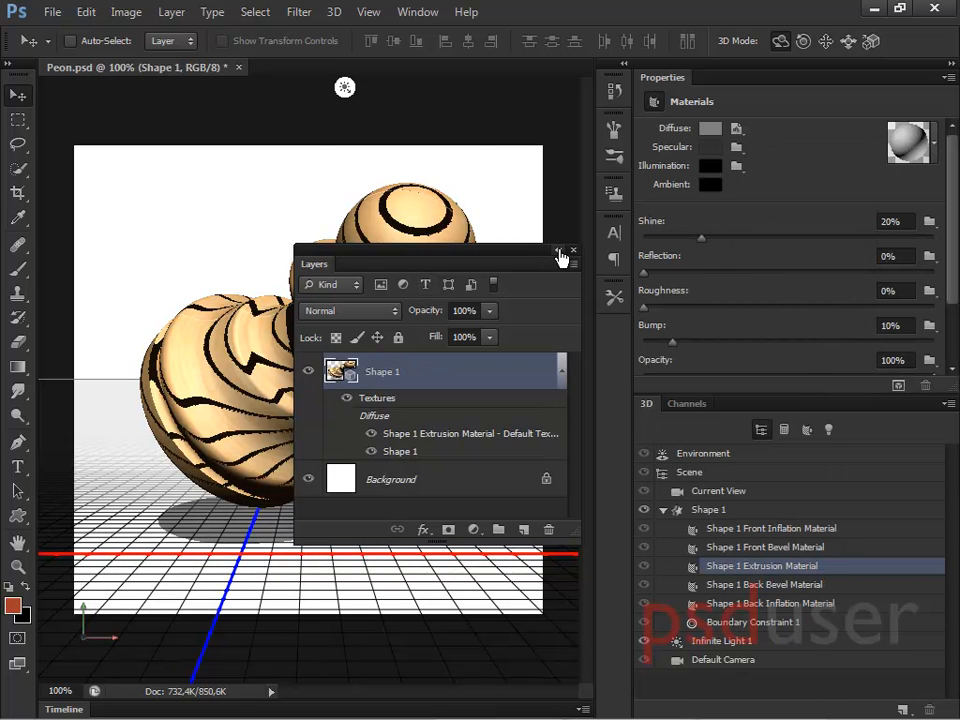
left_click(559, 250)
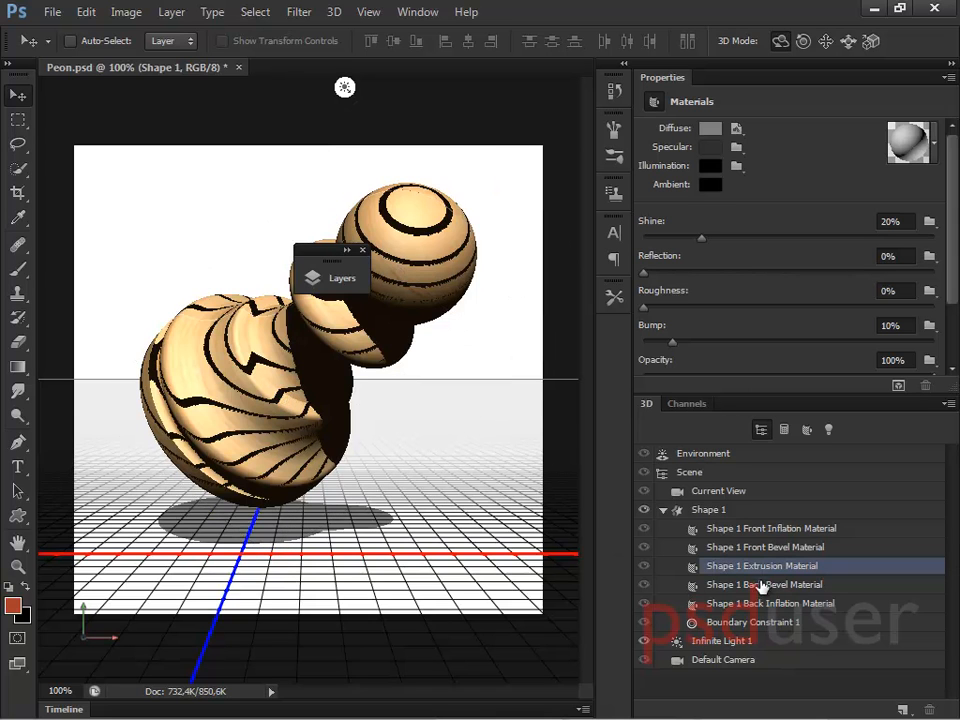
- Reopen the extrusion texture, reset its Levels adjustment and darken the wood with black input 40 and midtones 0.54
left_click(333, 283)
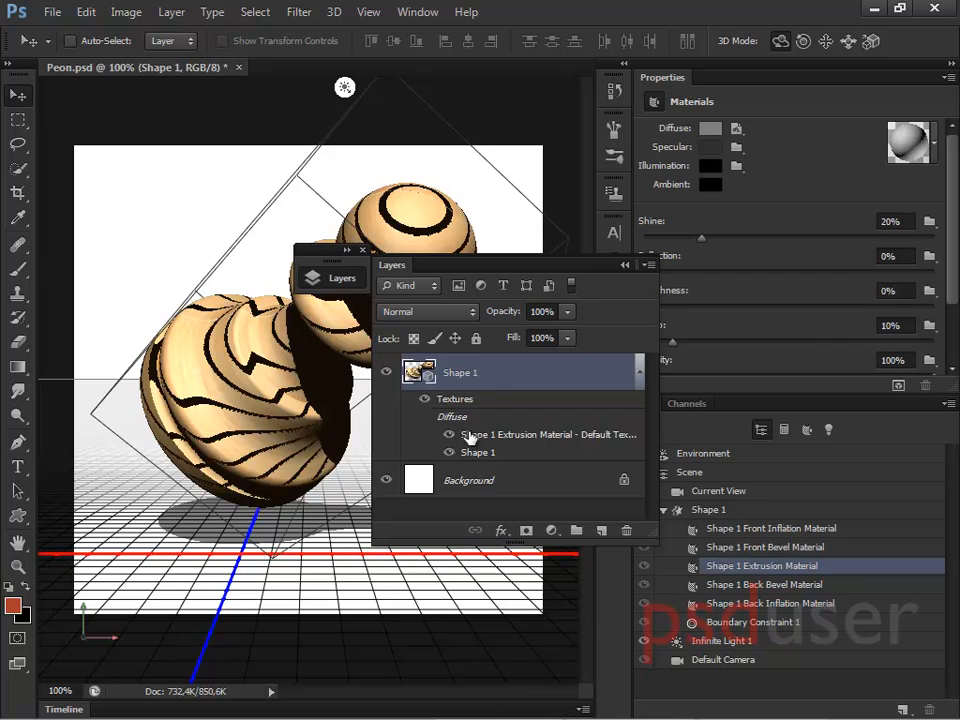
double_click(470, 436)
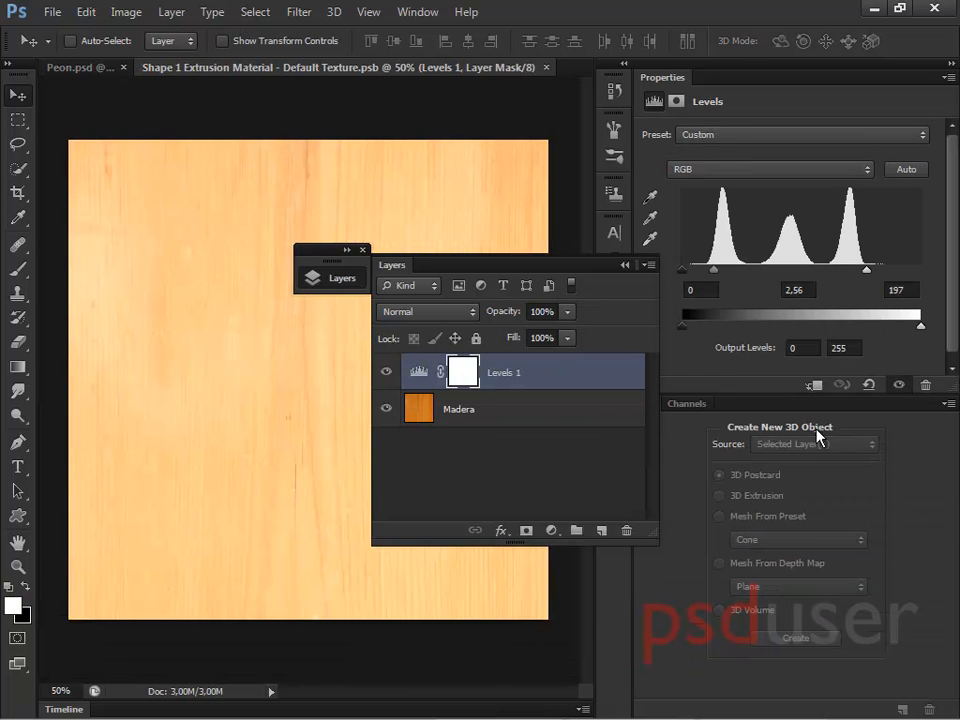
left_click(869, 384)
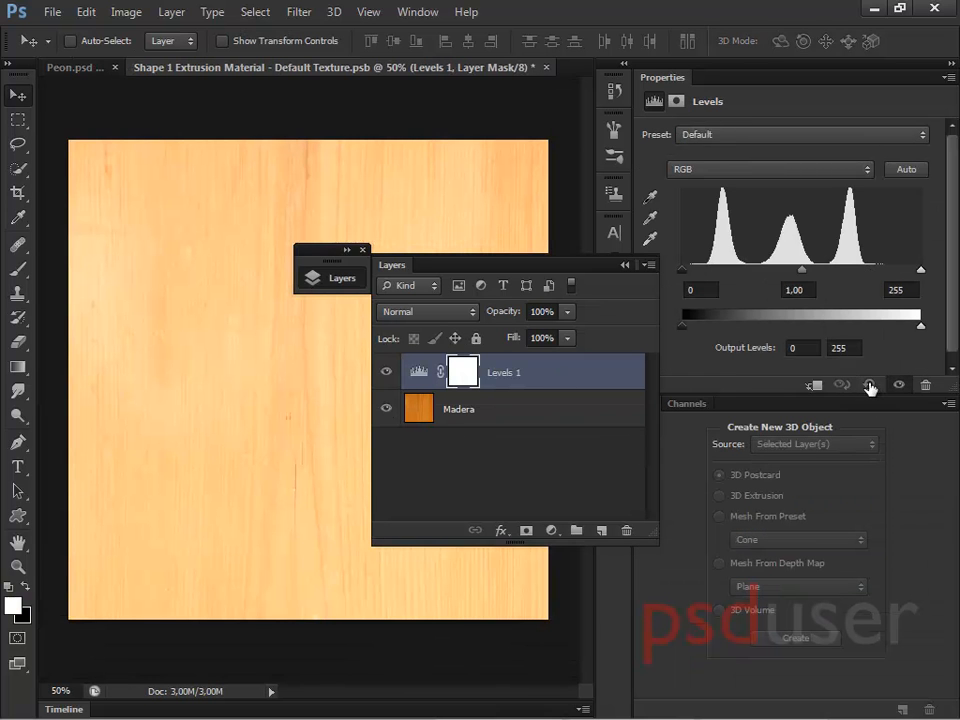
left_click_drag(801, 270, 846, 270)
left_click_drag(683, 270, 720, 270)
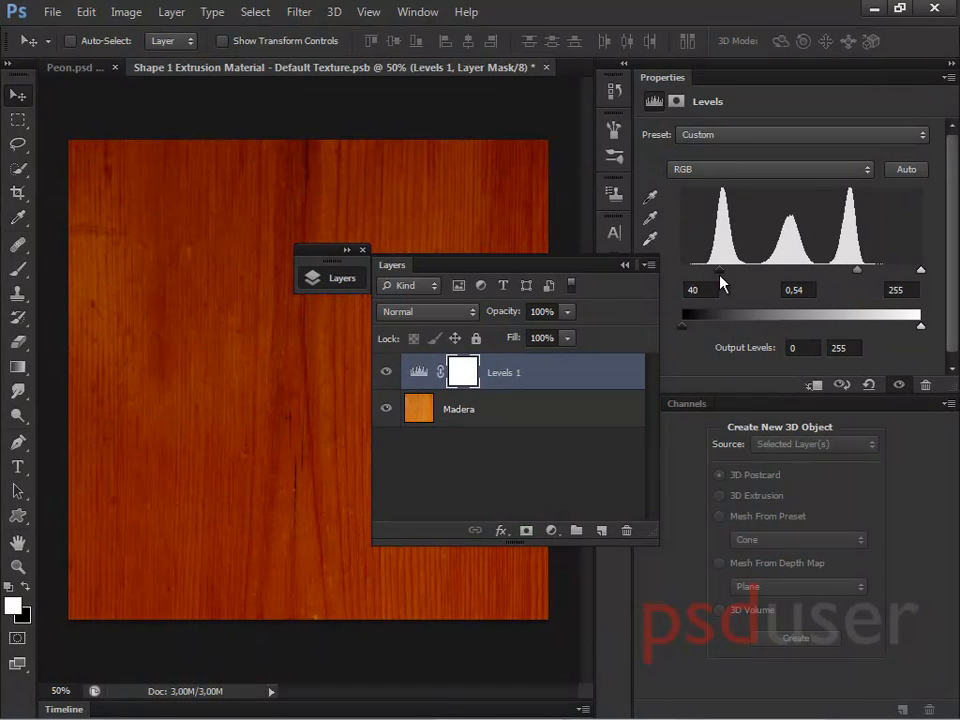
- Add a Hue/Saturation adjustment layer above Levels with saturation -47 and lightness -16
left_click(553, 533)
left_click(643, 304)
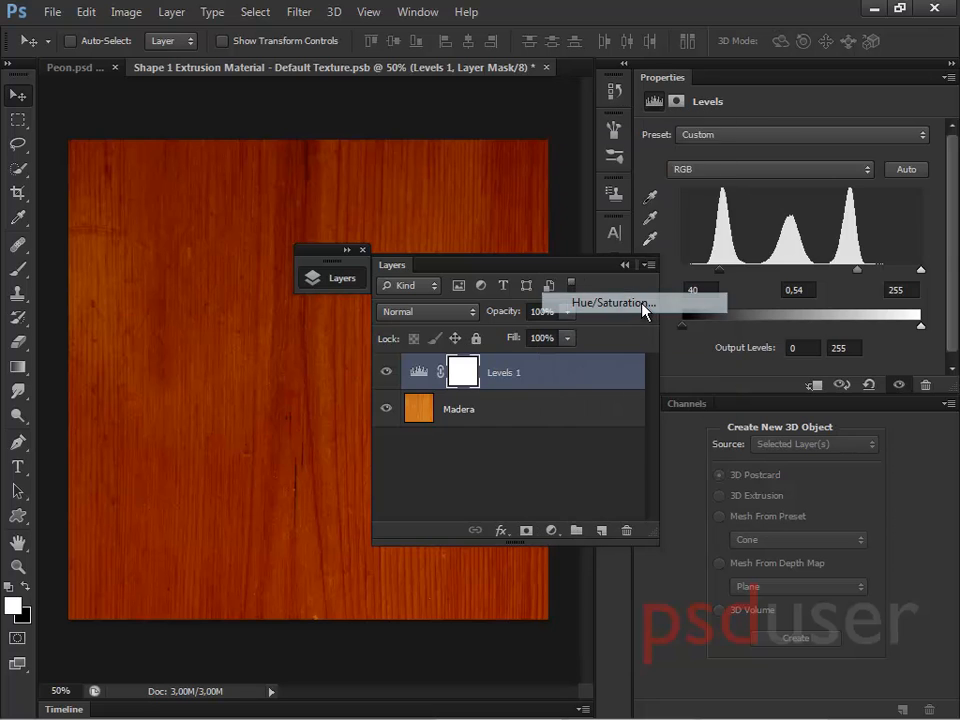
left_click_drag(786, 250, 727, 257)
left_click_drag(789, 284, 766, 287)
left_click_drag(732, 244, 723, 245)
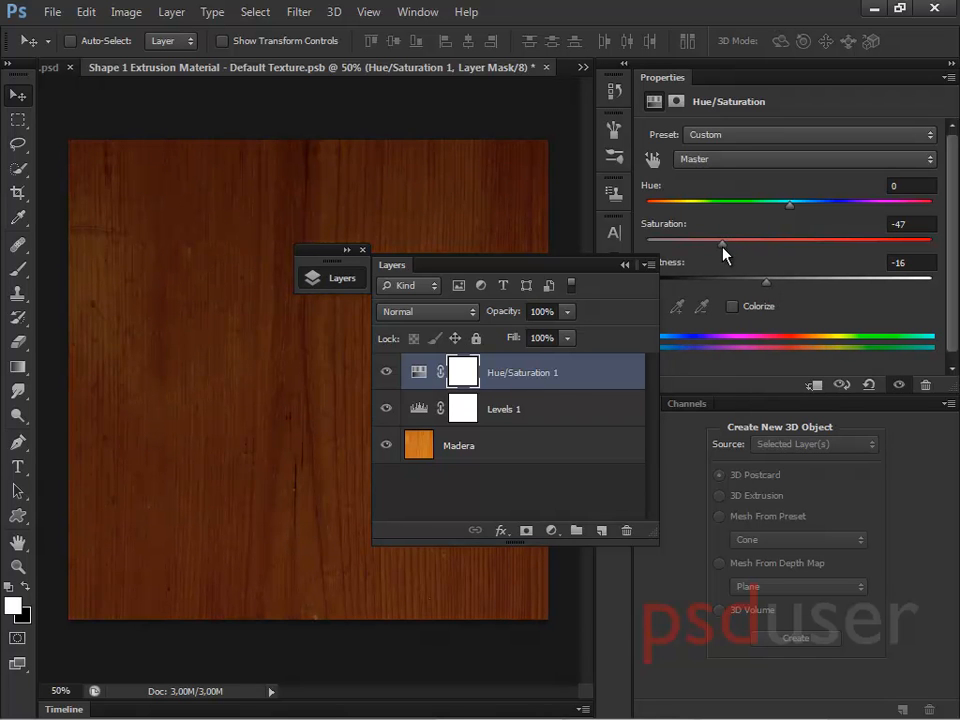
- Set the Levels adjustment layer's black input to 64 and midtones to 0.82 to soften the wood's dark tone
left_click(454, 411)
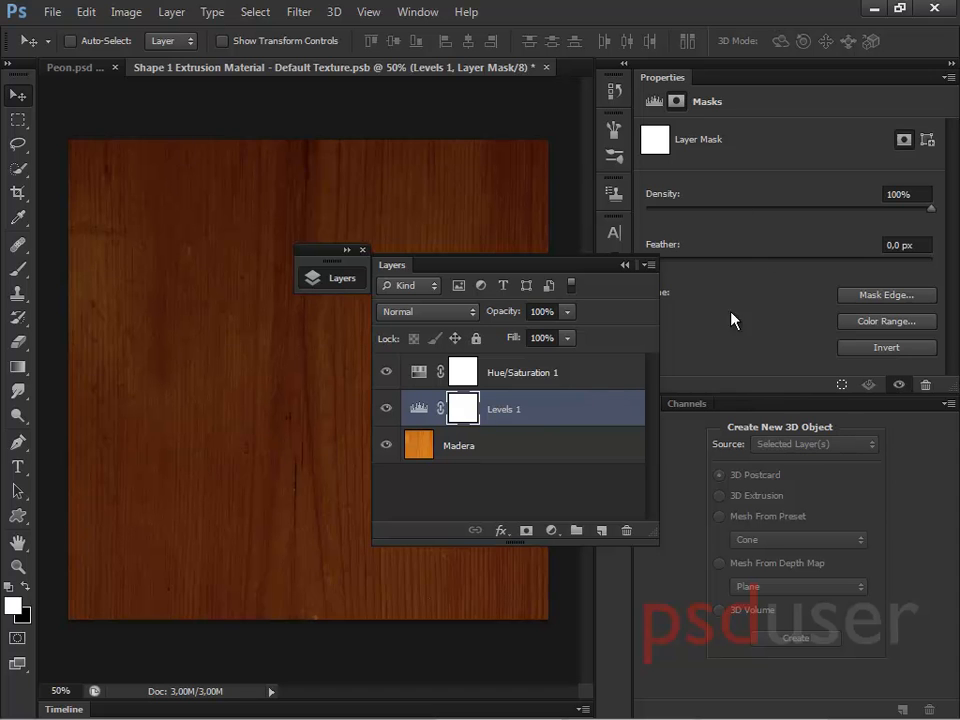
left_click(413, 410)
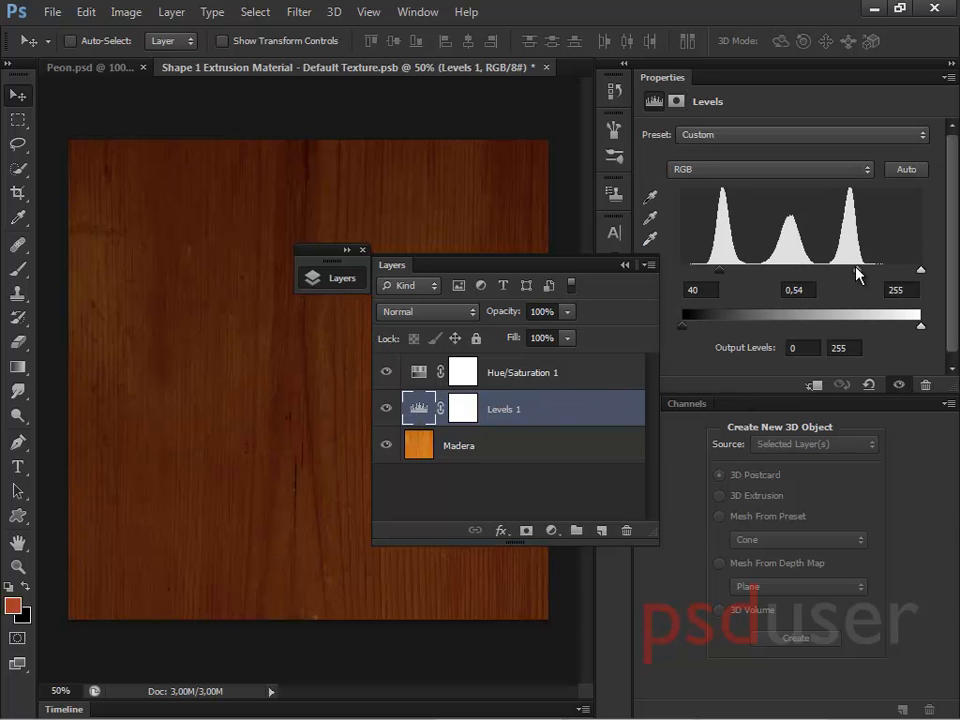
left_click_drag(856, 270, 845, 274)
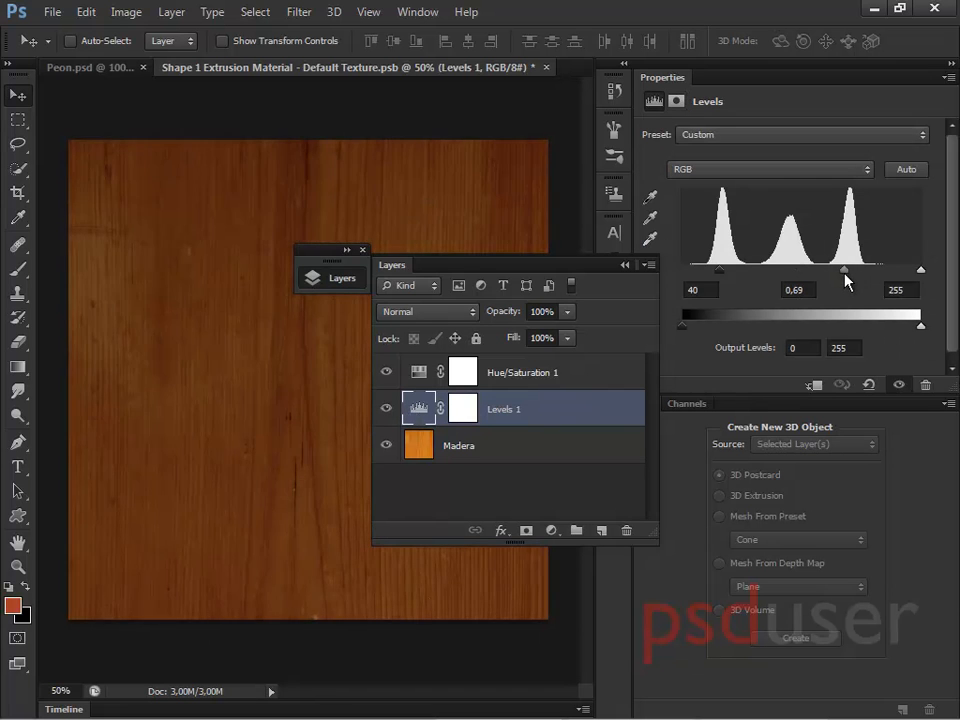
left_click_drag(720, 270, 741, 273)
- Save and close the extrusion texture so the dark wood applies to the pawn, and collapse the Layers panel
left_click(546, 67)
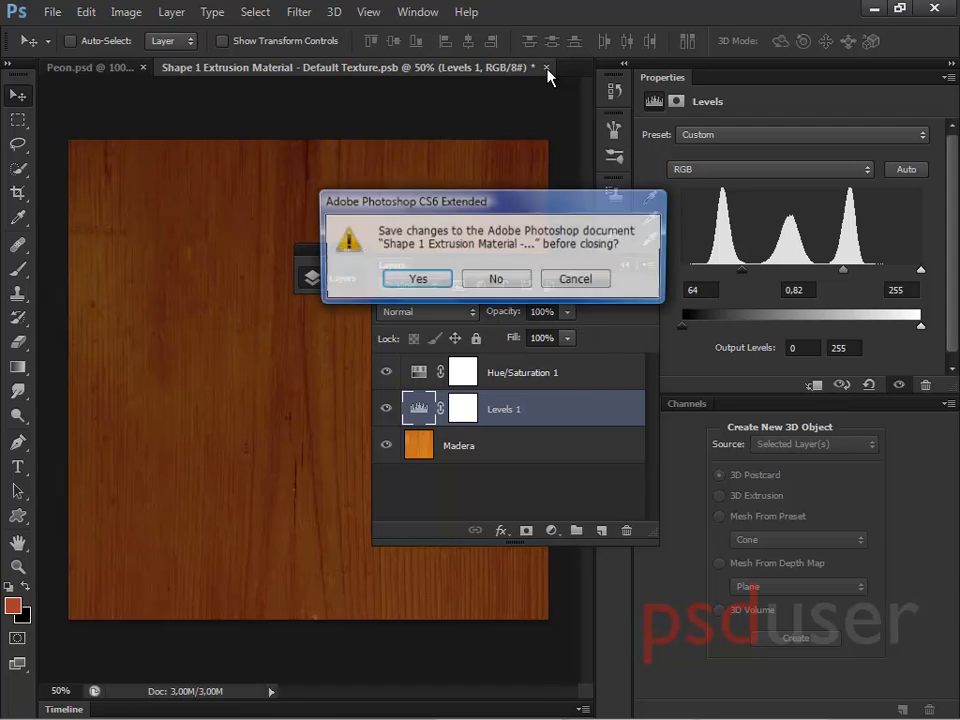
left_click(417, 280)
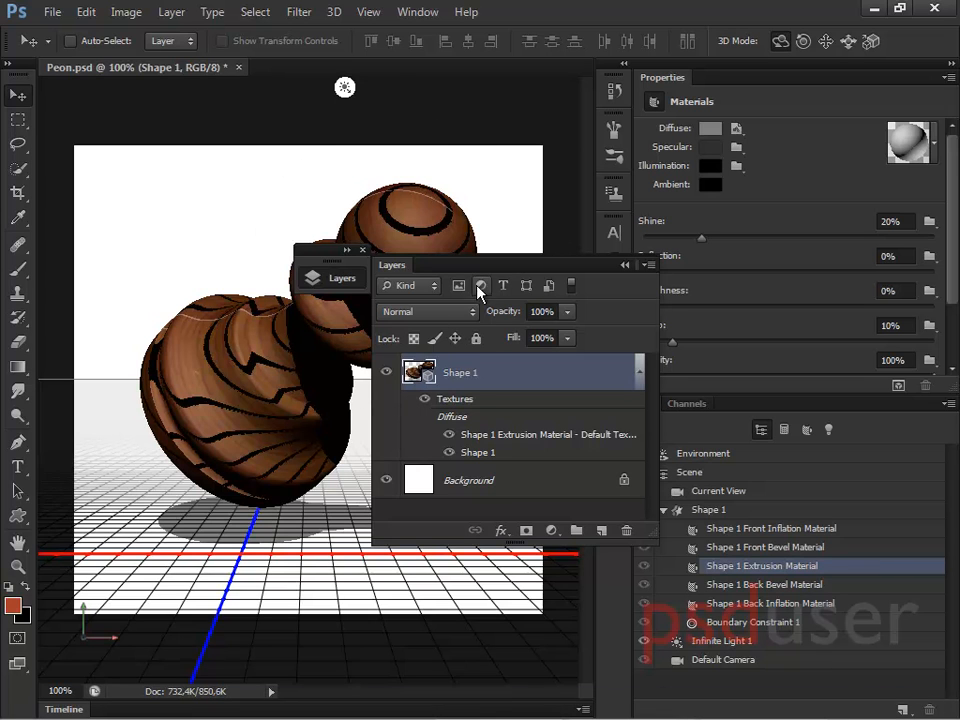
left_click(626, 266)
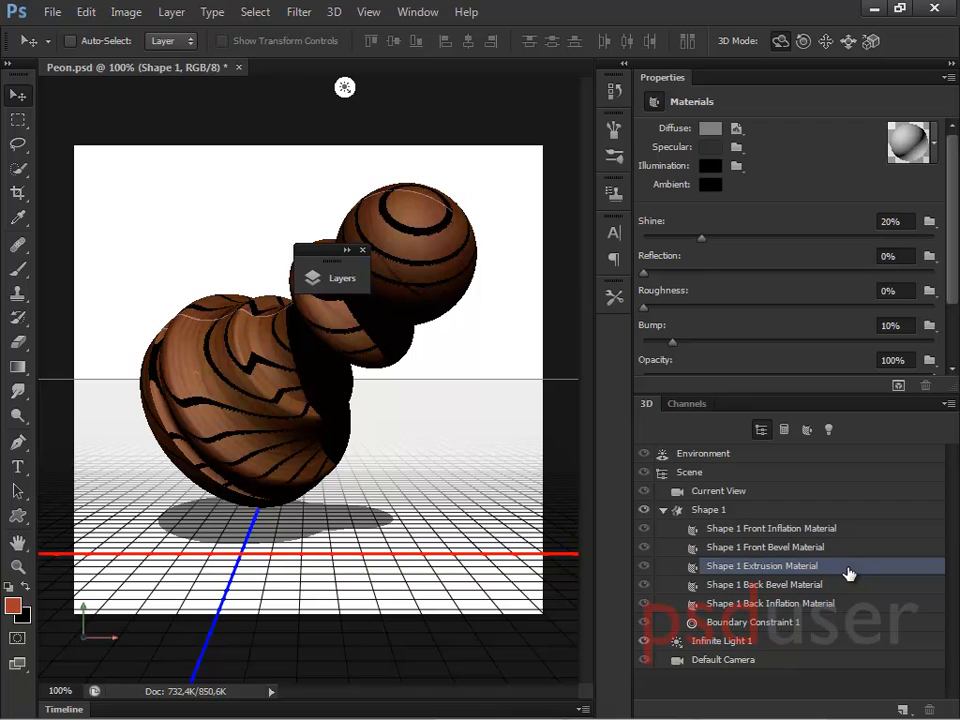
- Reopen the extrusion texture and scale the Madera layer proportionally about its center to about 104.7%
left_click(341, 278)
double_click(522, 437)
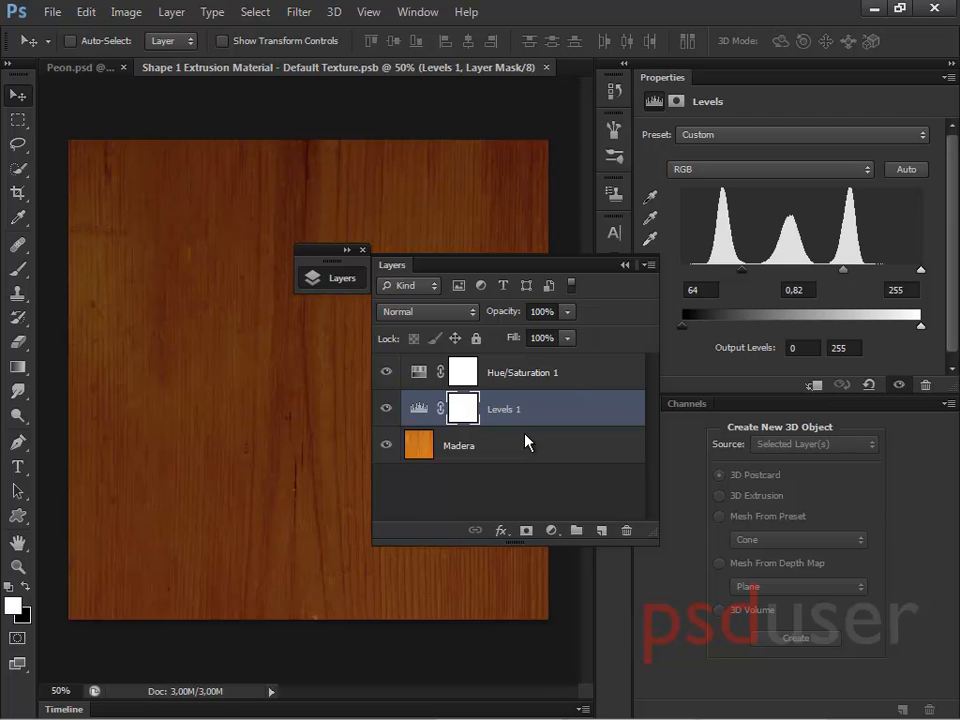
key("ctrl+t")
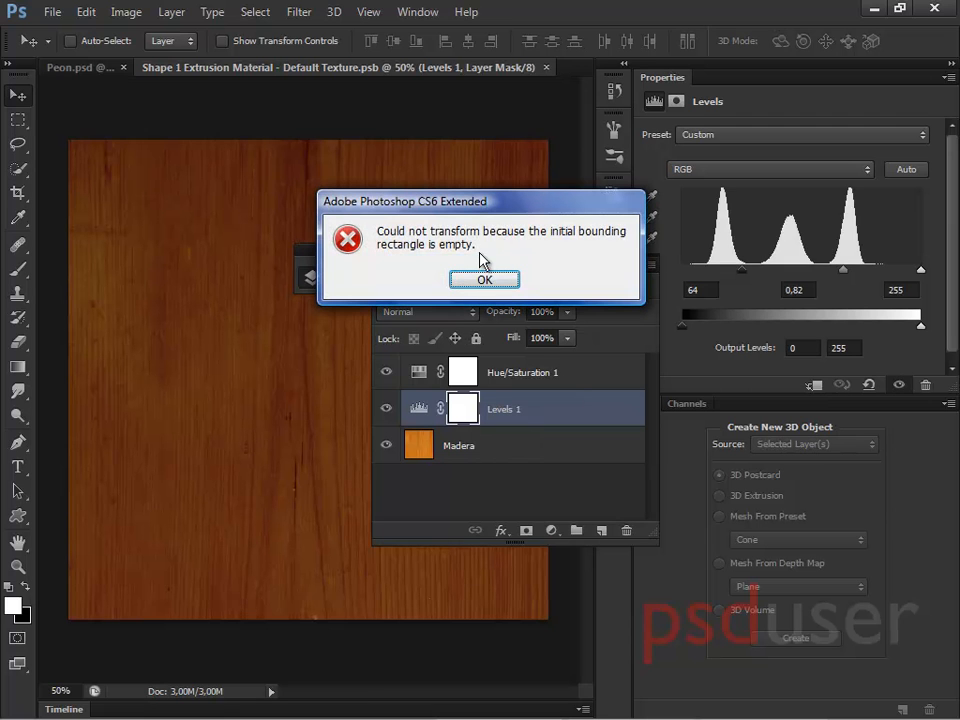
left_click(486, 280)
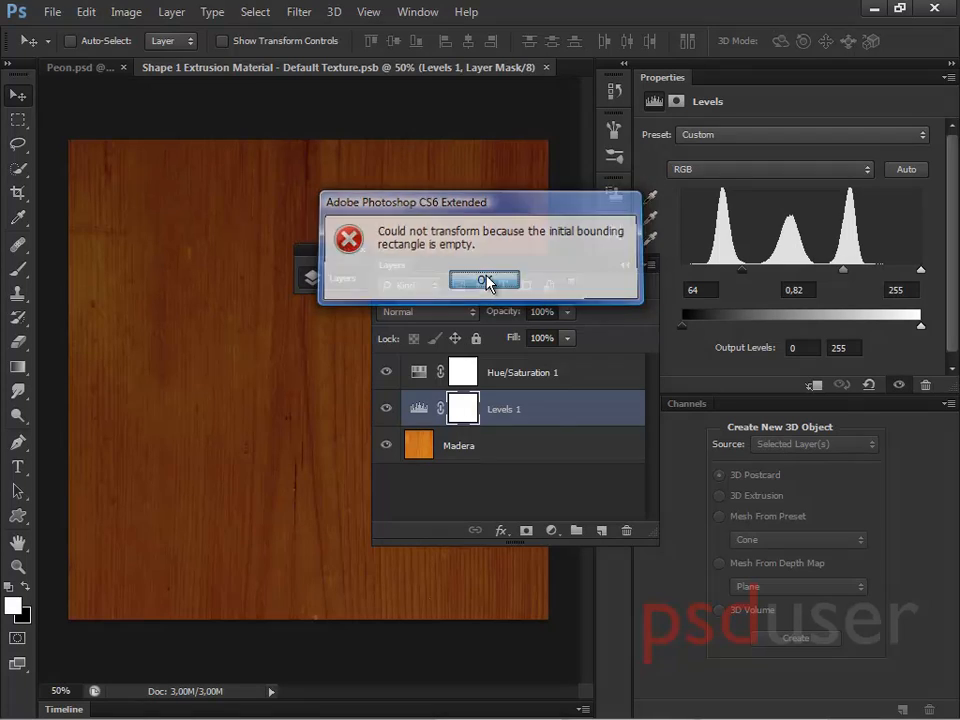
left_click(476, 446)
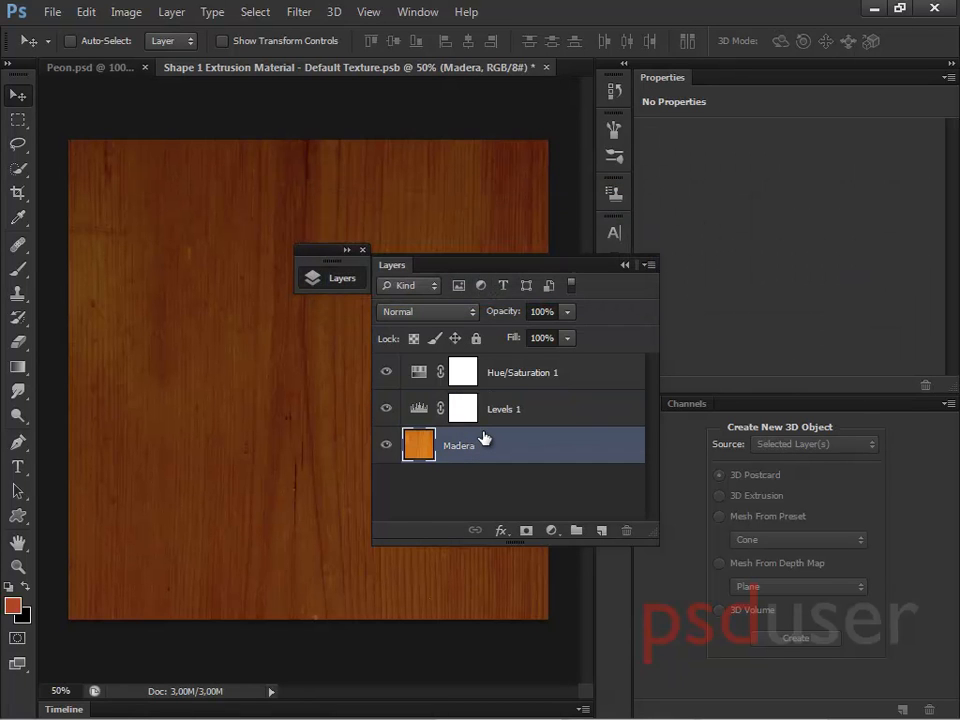
key("ctrl+t")
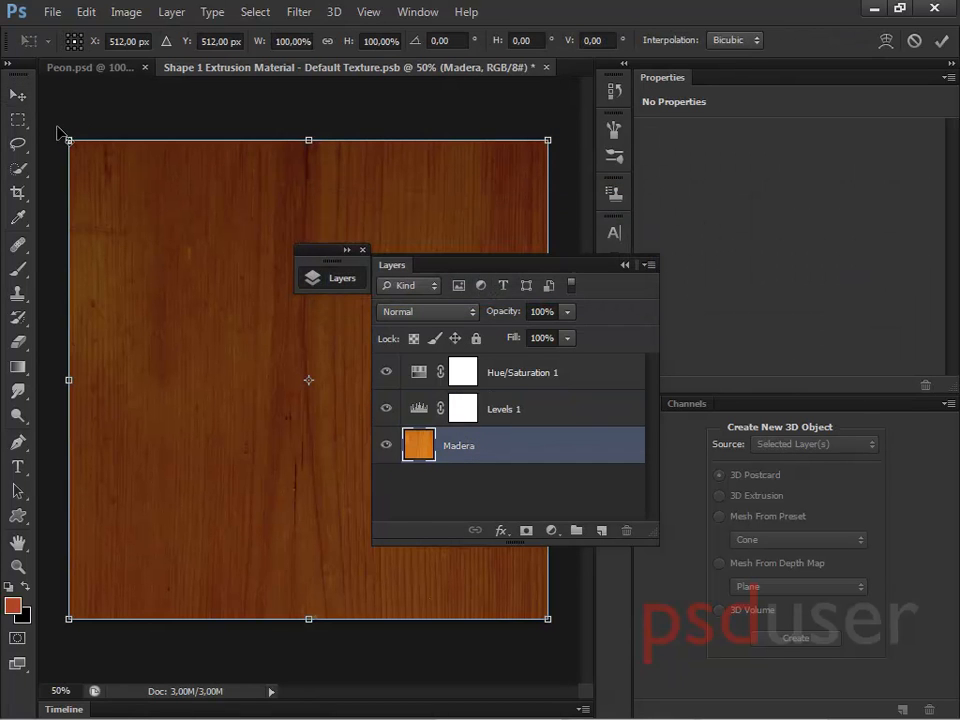
left_click_drag(59, 130, 53, 122)
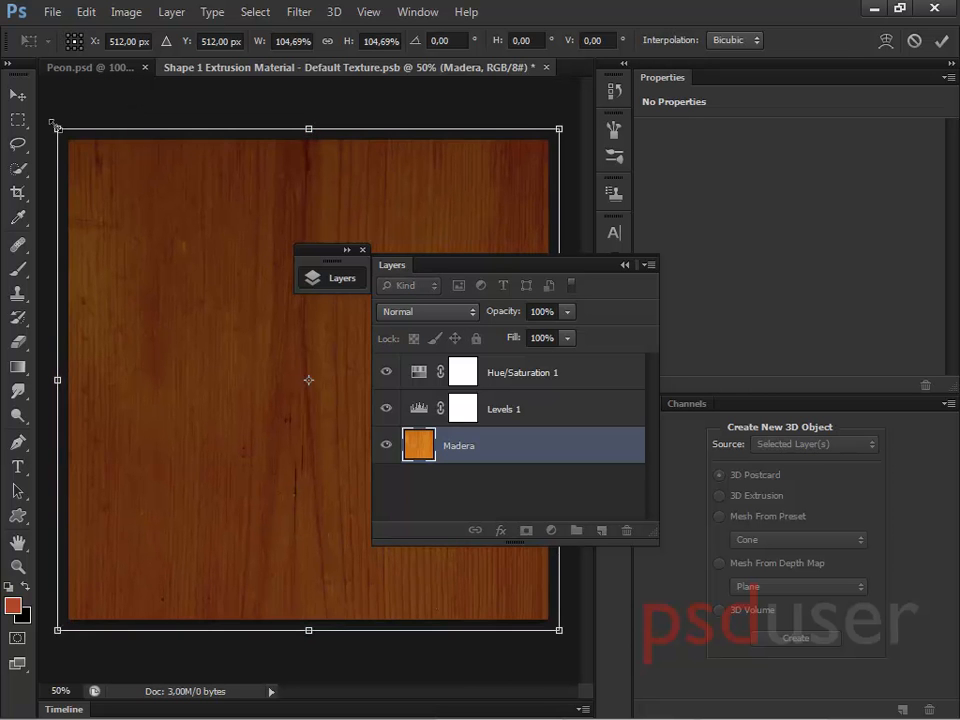
key("Return")
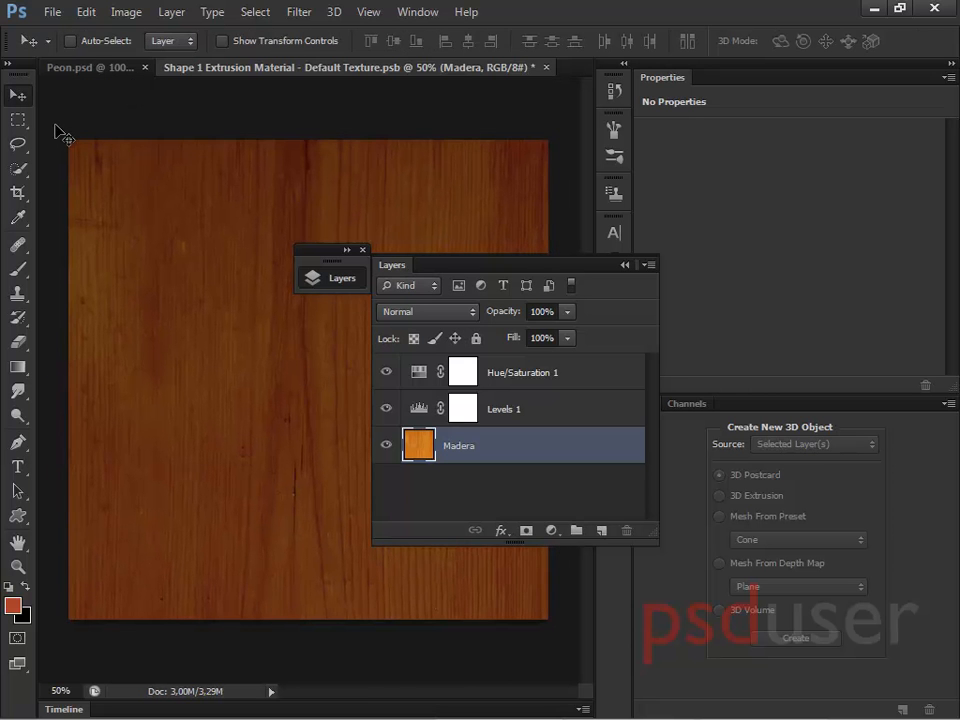
- Save and close the resized texture and close the floating Layers panel to clear the pawn view
key("ctrl+w")
left_click(414, 280)
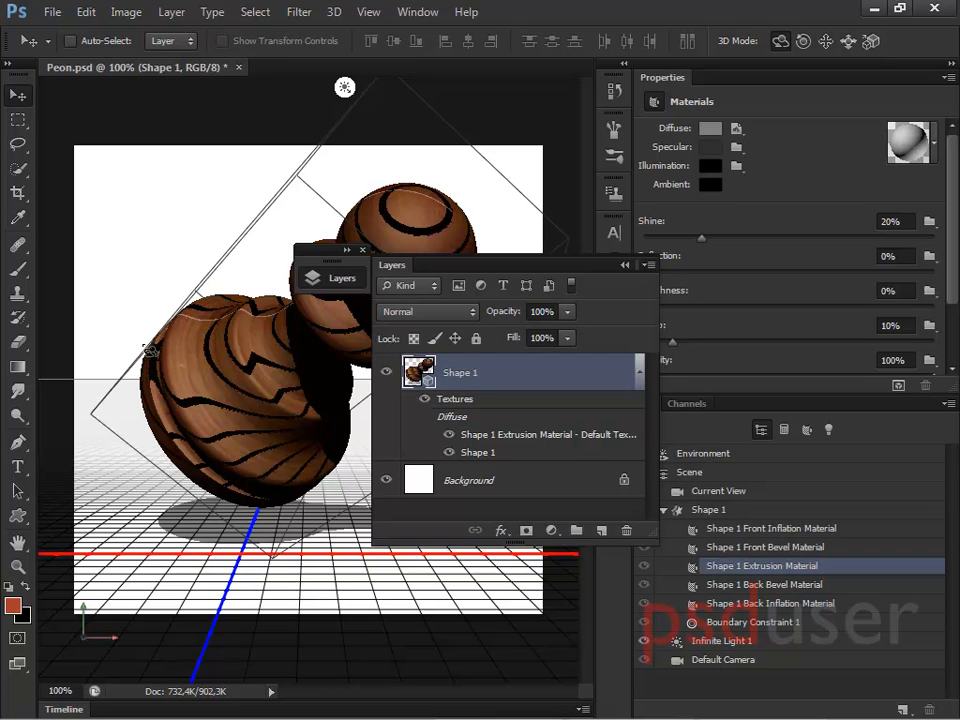
left_click(625, 265)
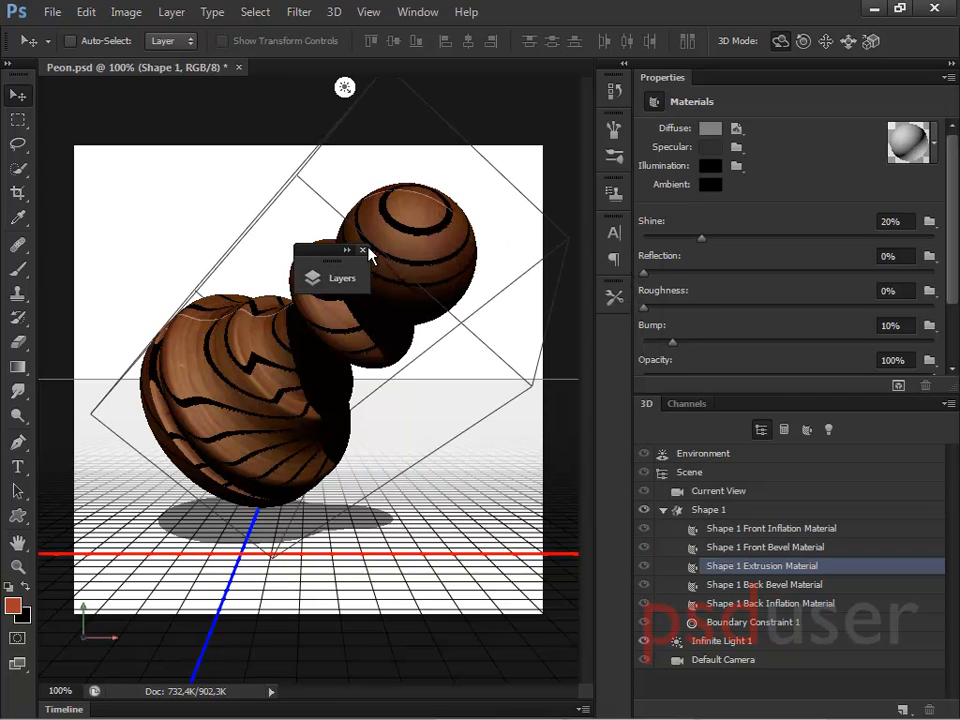
left_click(363, 251)
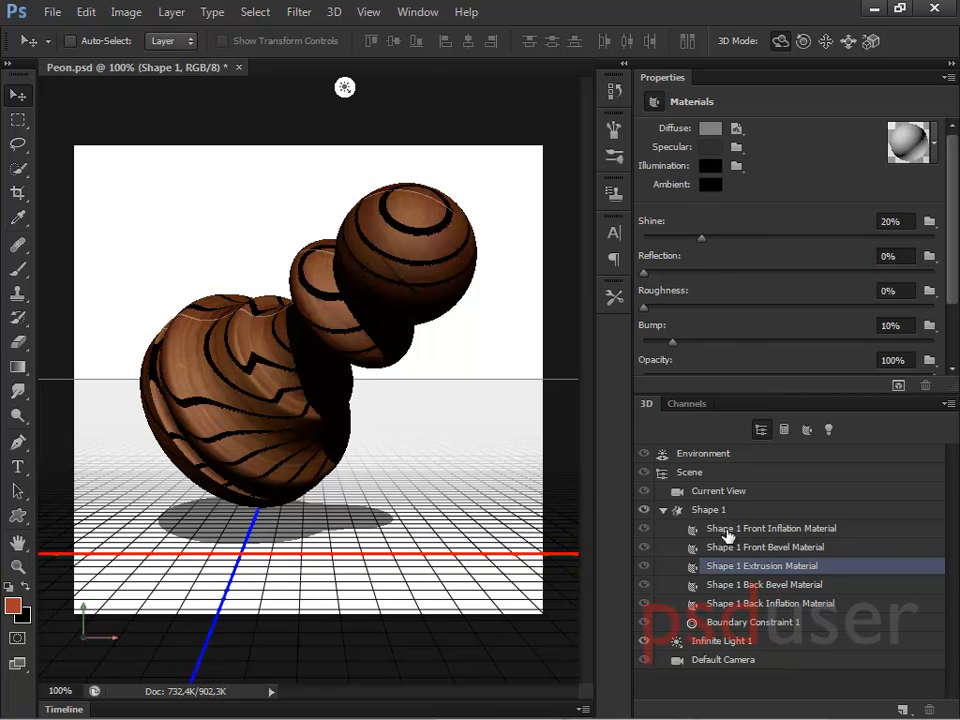
- Set the shadow softness of Infinite Light 1 to 50%
left_click(662, 510)
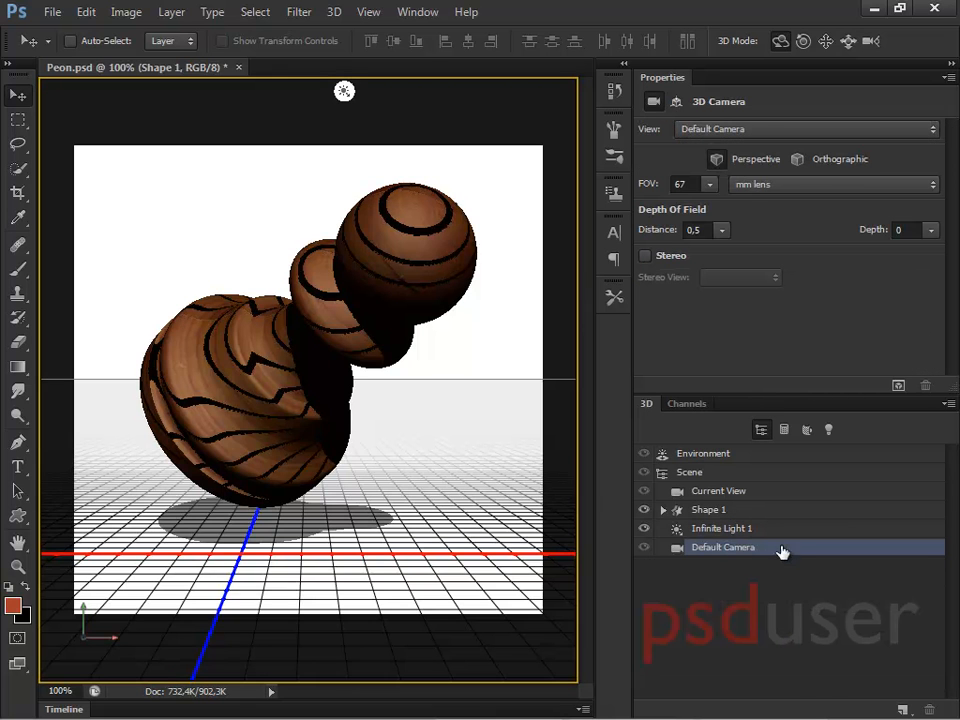
left_click(735, 529)
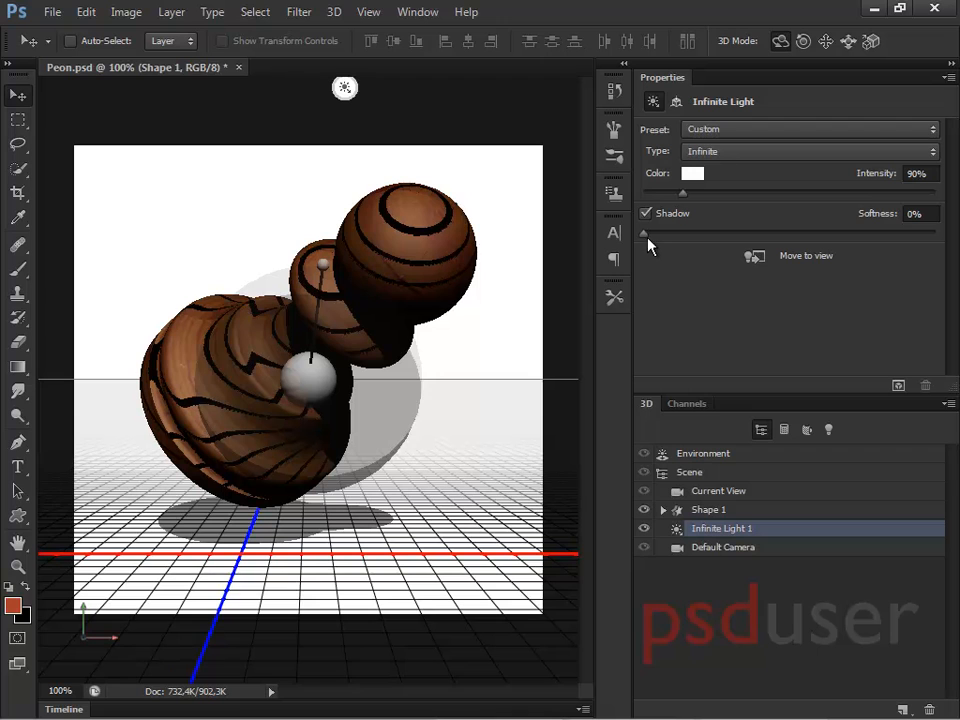
left_click_drag(648, 235, 783, 235)
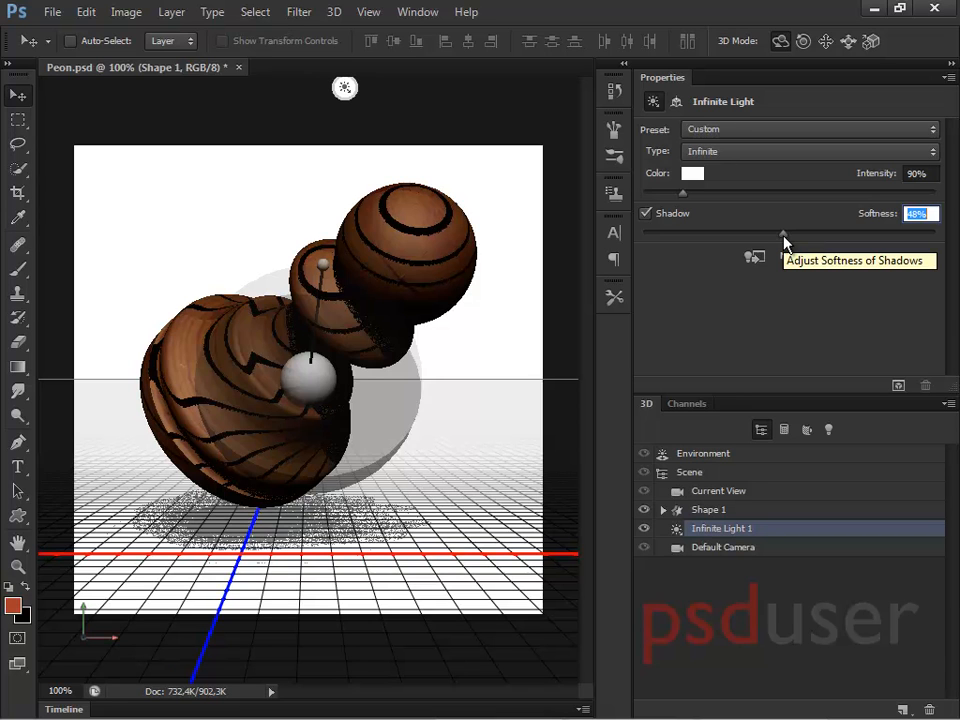
type("50")
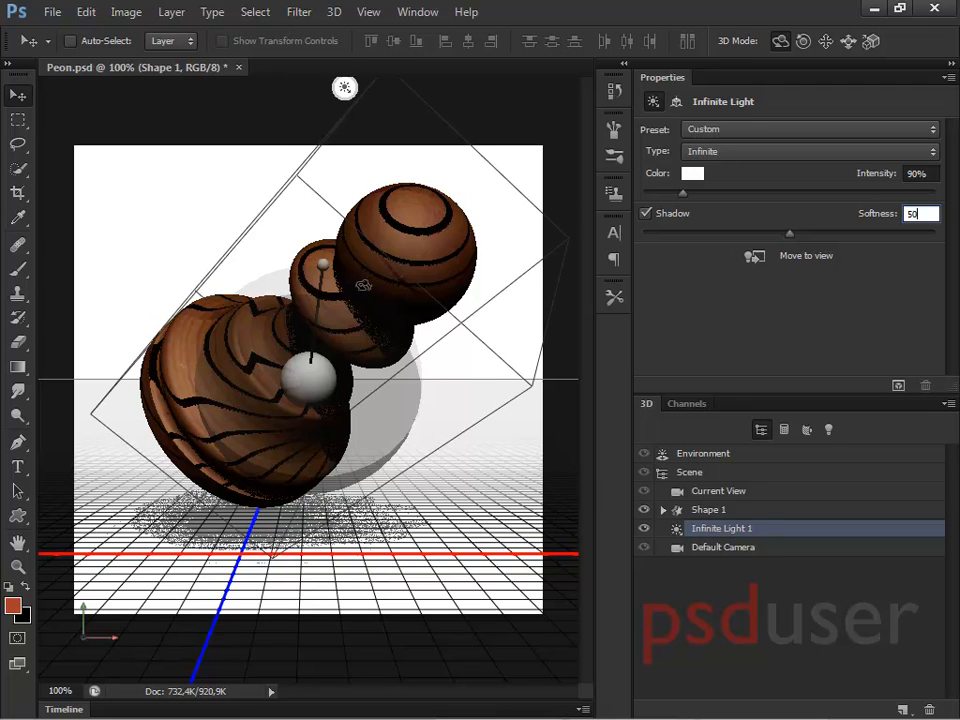
- Try to change the direction of the infinite light directly on the canvas
left_click(323, 264)
mouse_move(358, 284)
left_mouse_down()
mouse_move(377, 272)
mouse_move(372, 288)
left_mouse_up()
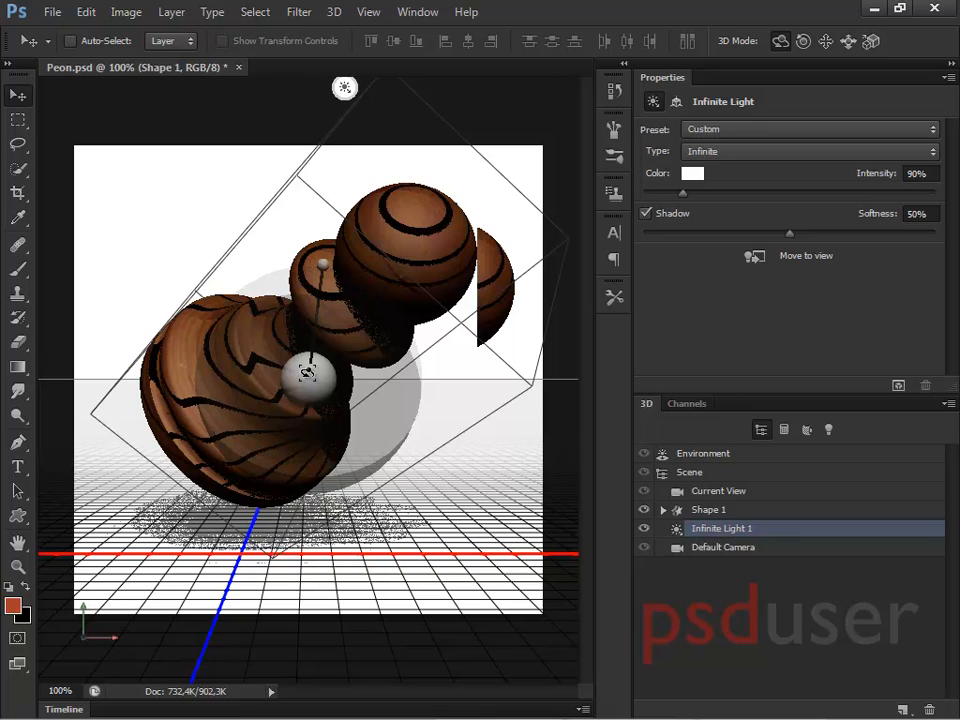
left_click_drag(308, 373, 298, 392)
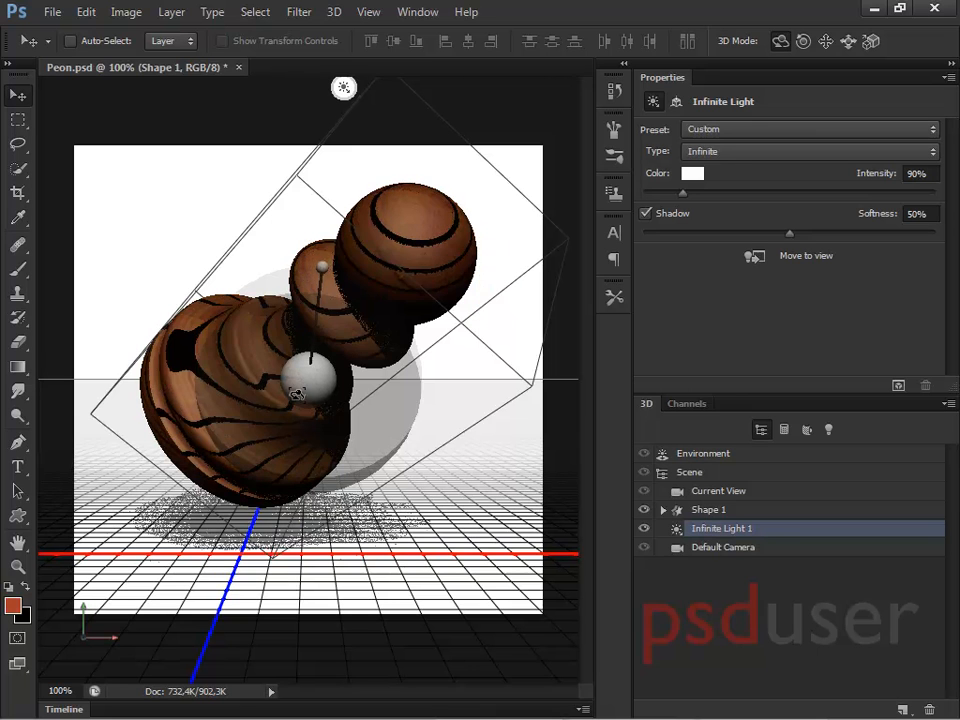
left_click(326, 89)
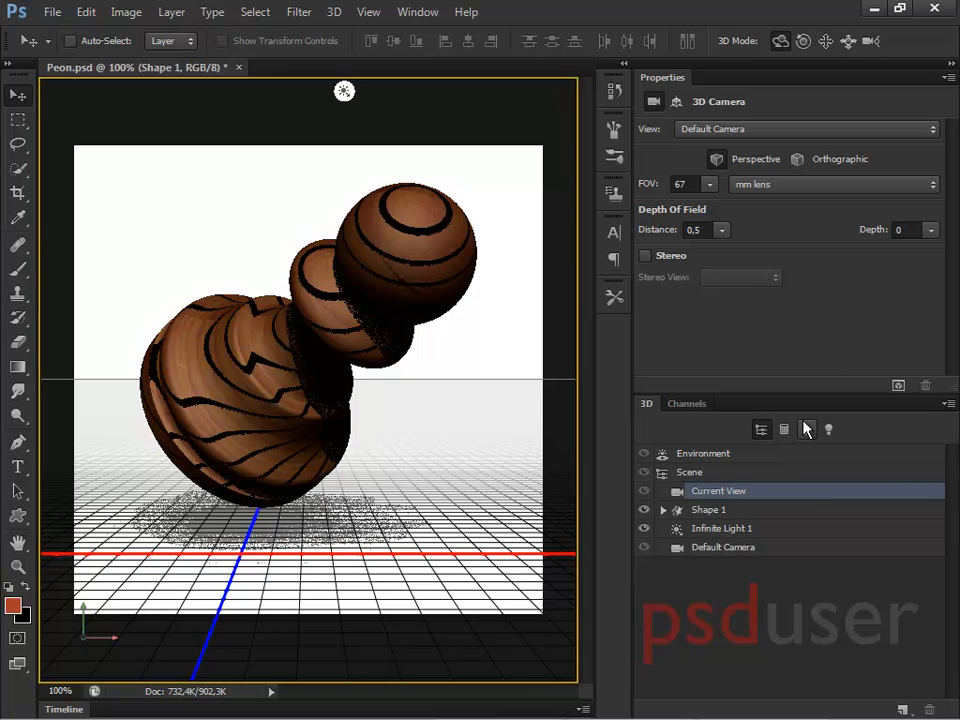
- Rotate Infinite Light 1 so the pawn's shadow falls on the floor to its left, and render the scene until the shading is smooth
left_click(663, 510)
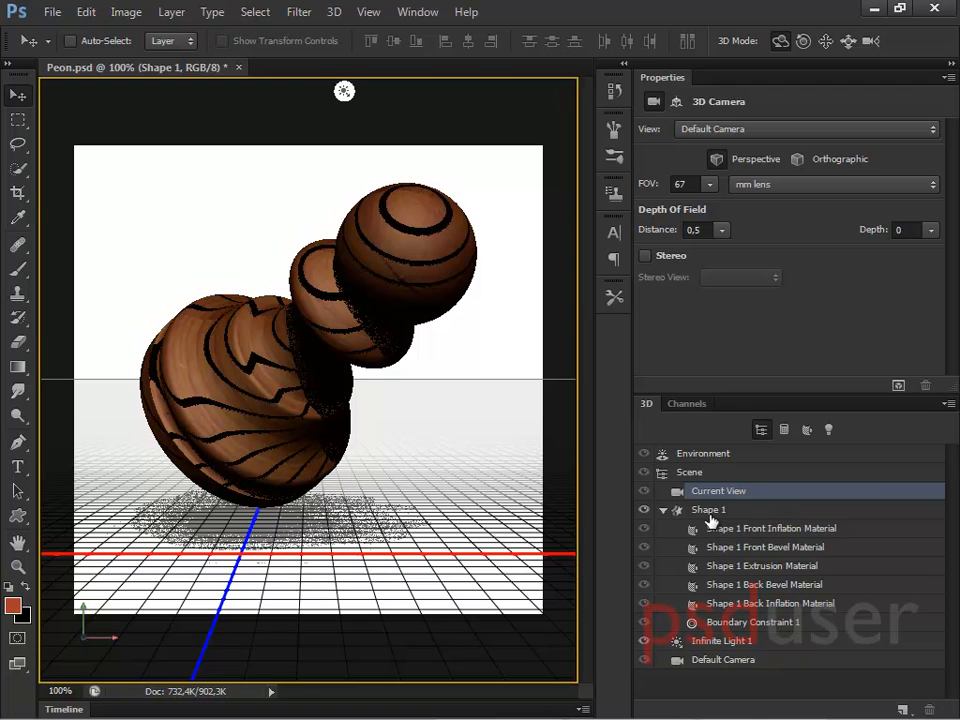
left_click(725, 641)
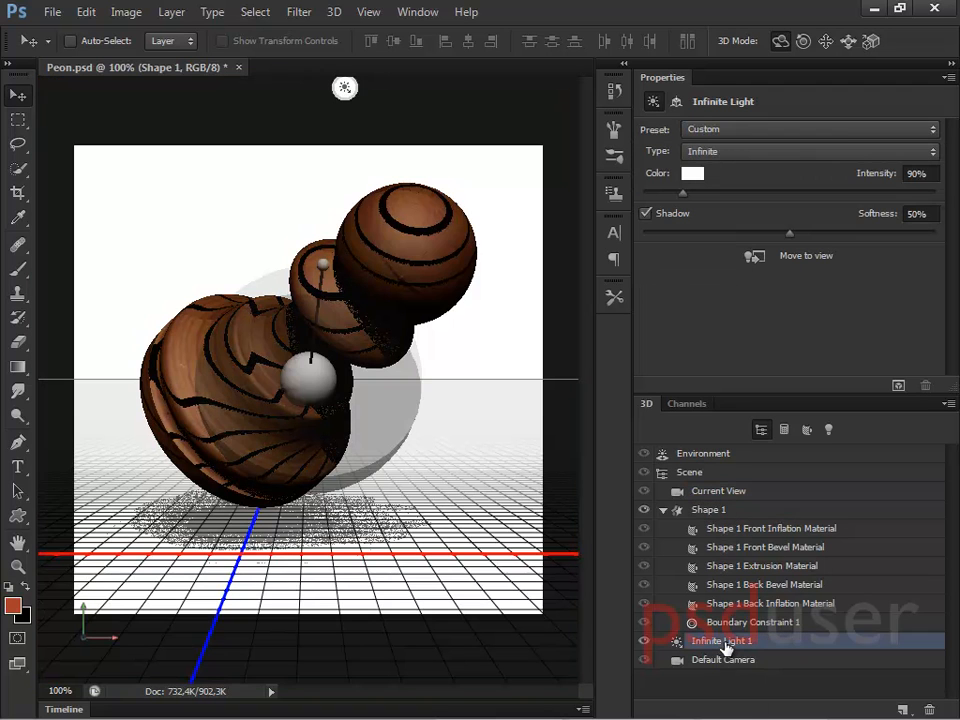
left_click(829, 430)
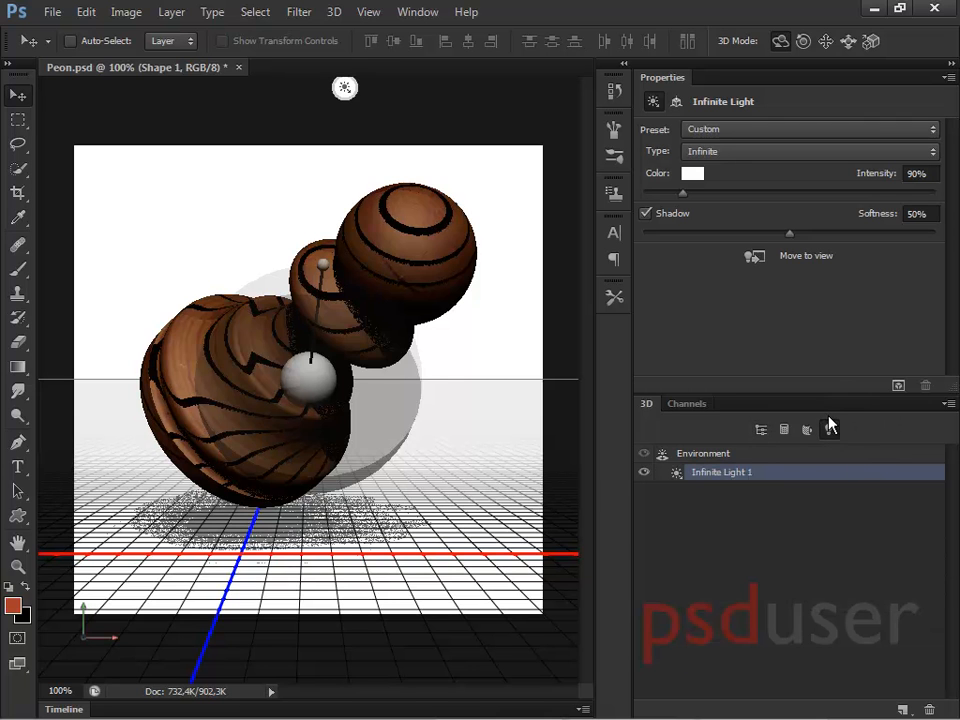
mouse_move(305, 307)
left_mouse_down()
mouse_move(222, 272)
mouse_move(225, 282)
mouse_move(463, 358)
mouse_move(493, 284)
mouse_move(429, 326)
mouse_move(429, 358)
mouse_move(429, 317)
mouse_move(423, 330)
left_mouse_up()
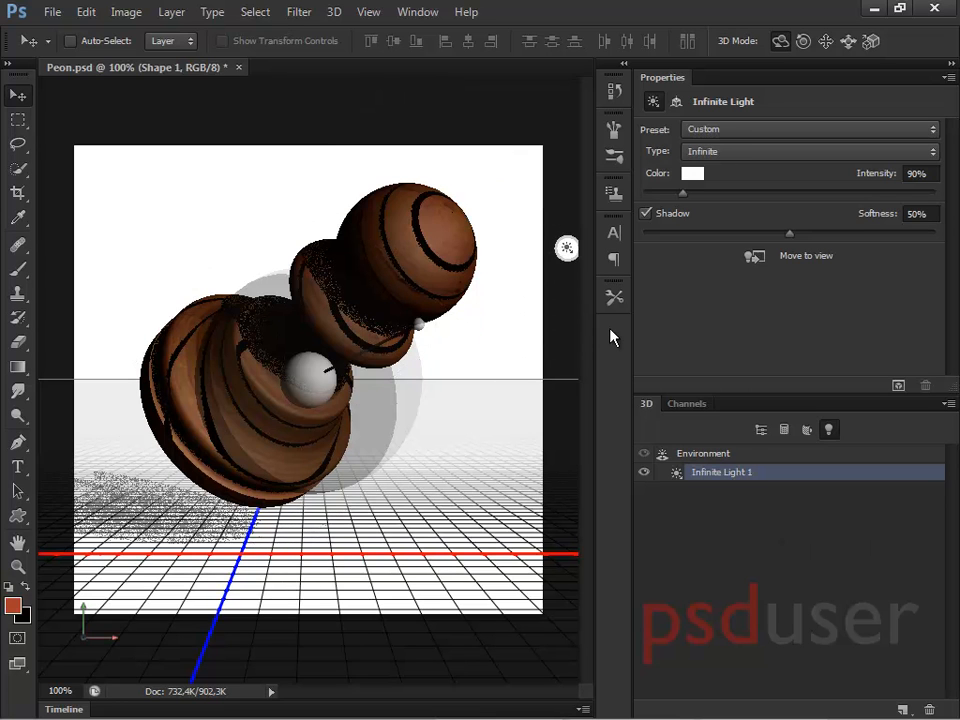
key("ctrl+shift+alt+r")
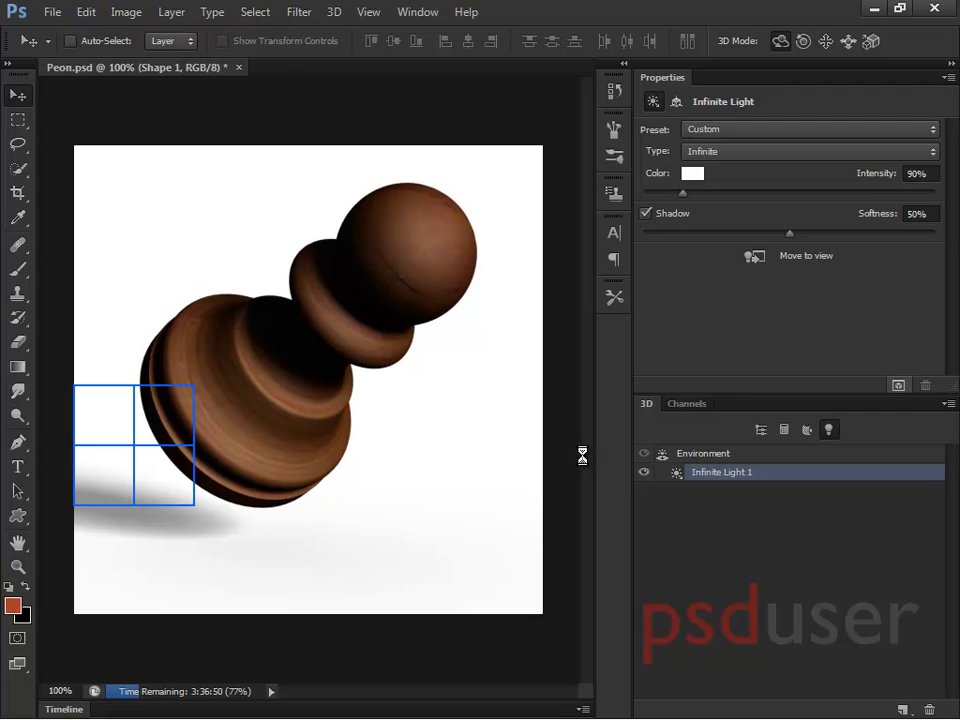
key("Escape")
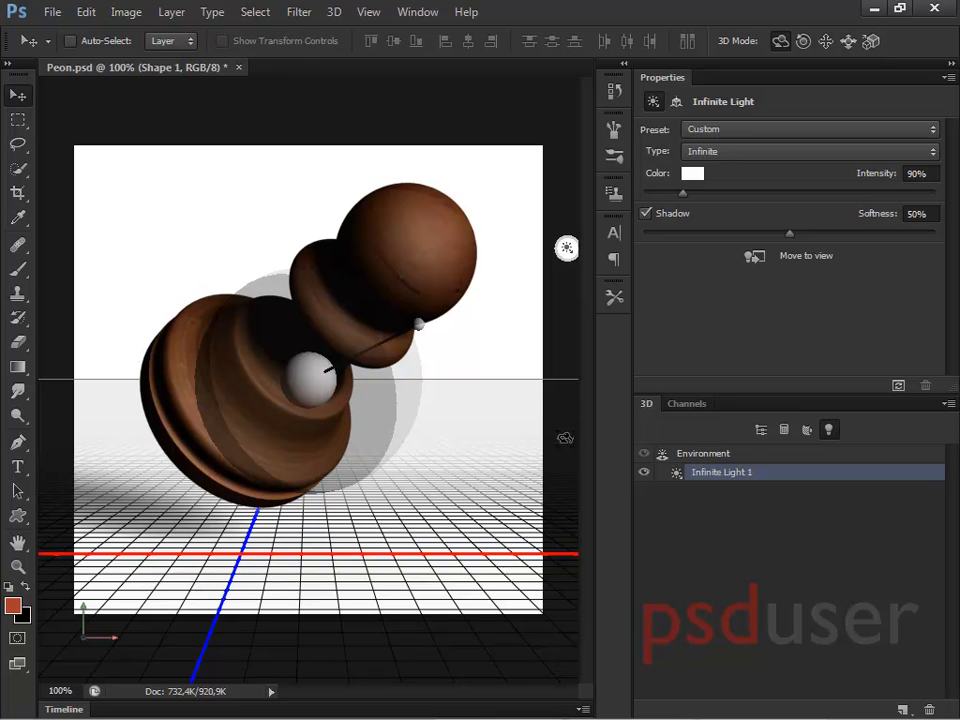
- Save and close Peon.psd and open Copa.psd from the Copa folder
left_click(238, 68)
left_click(416, 281)
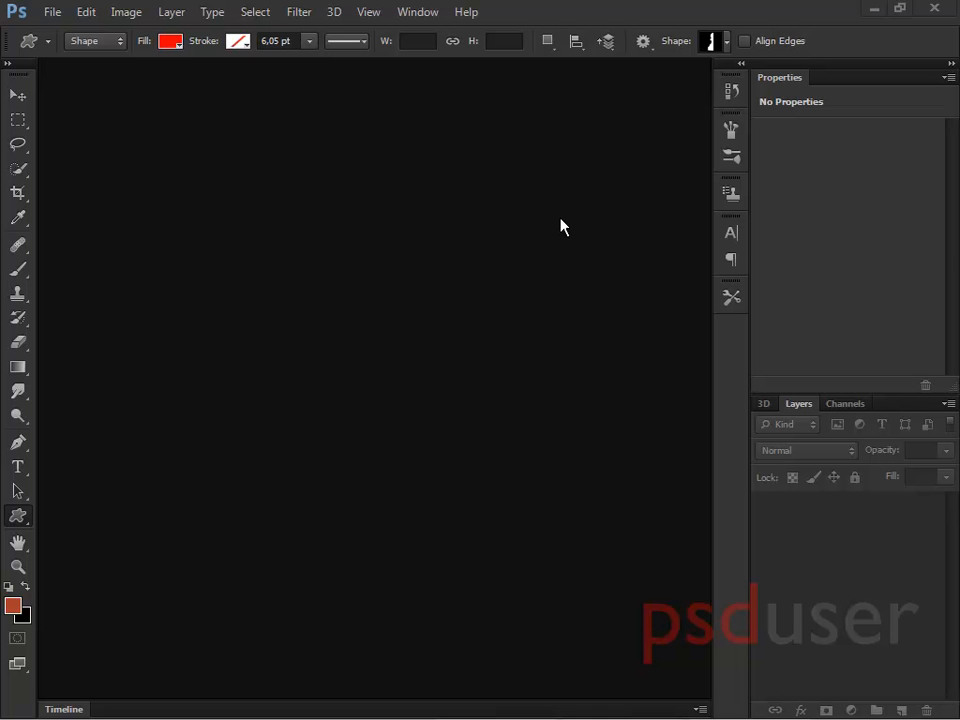
double_click(362, 251)
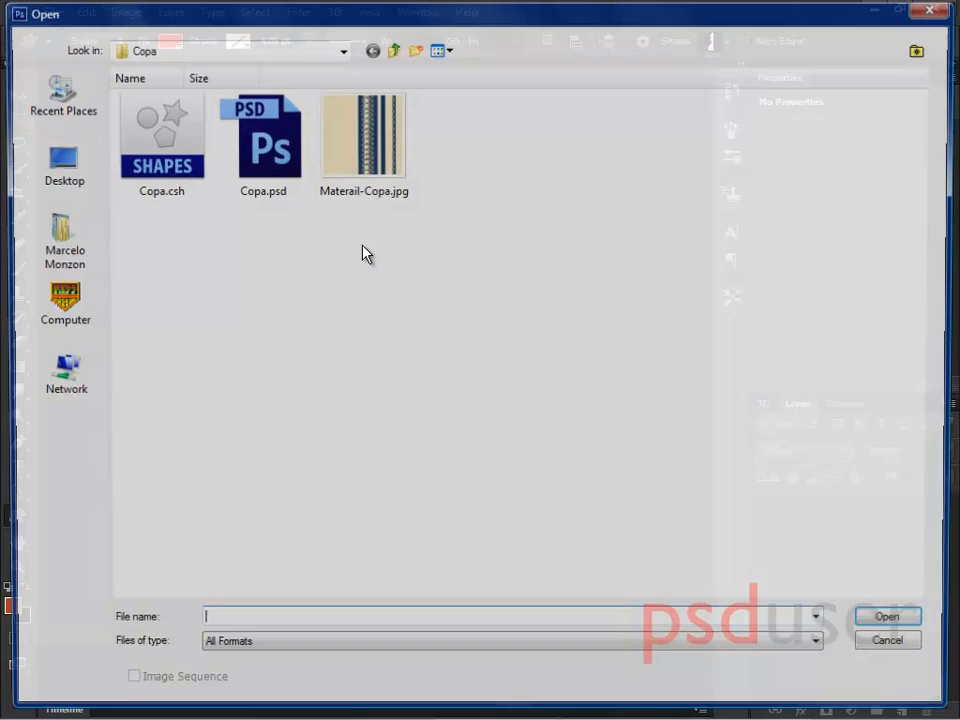
double_click(266, 183)
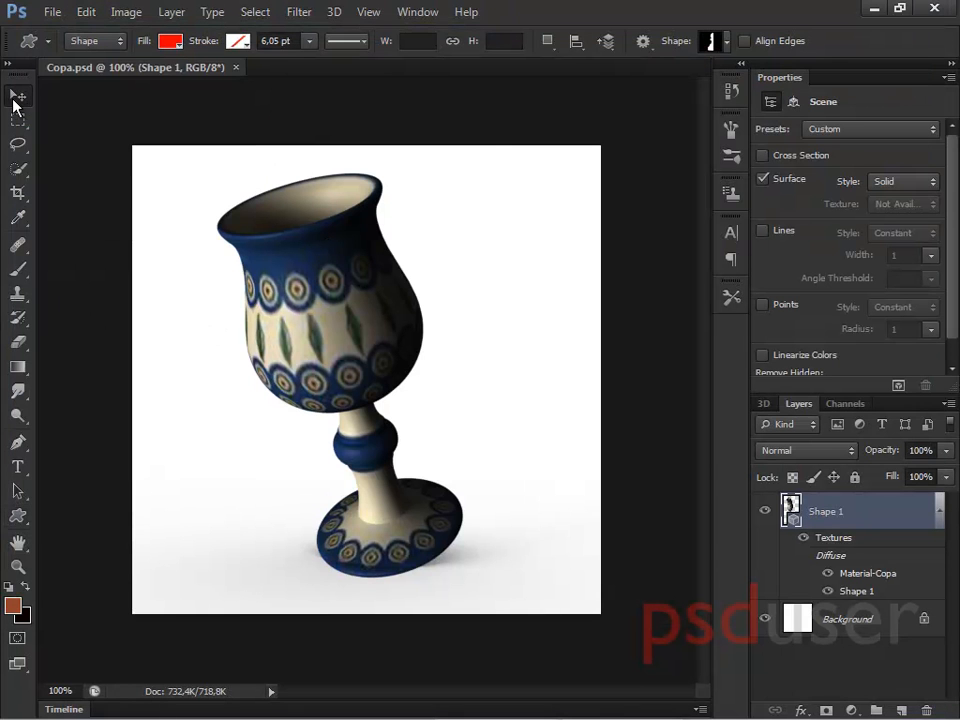
- Delete the 3D goblet layer Shape 1 from Copa.psd, keeping only the white background
left_click(18, 95)
left_click_drag(350, 313, 372, 317)
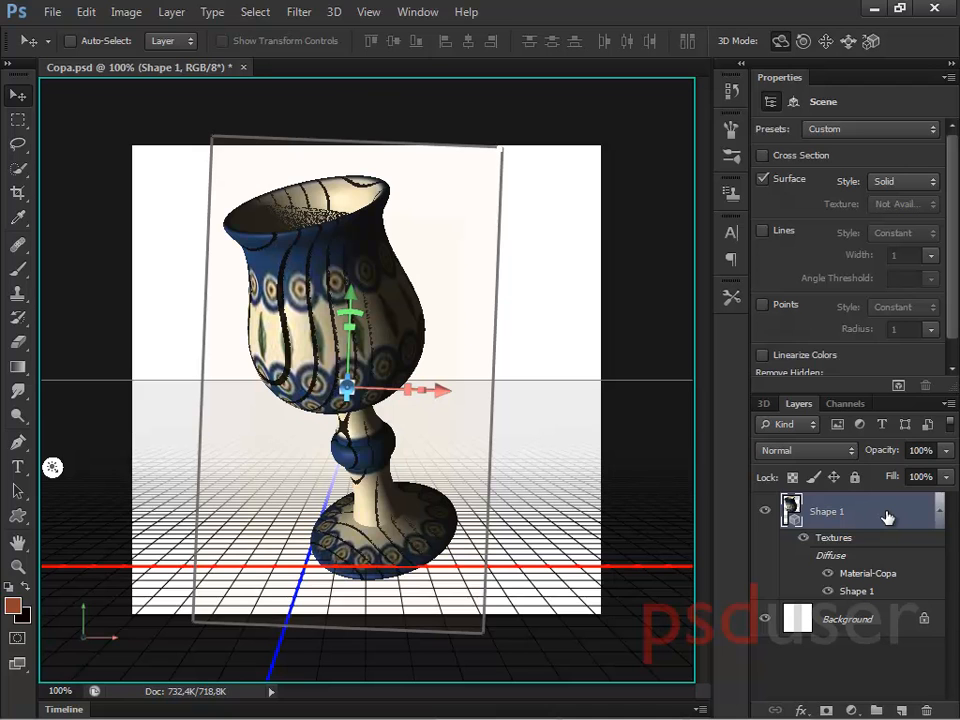
left_click_drag(886, 516, 928, 711)
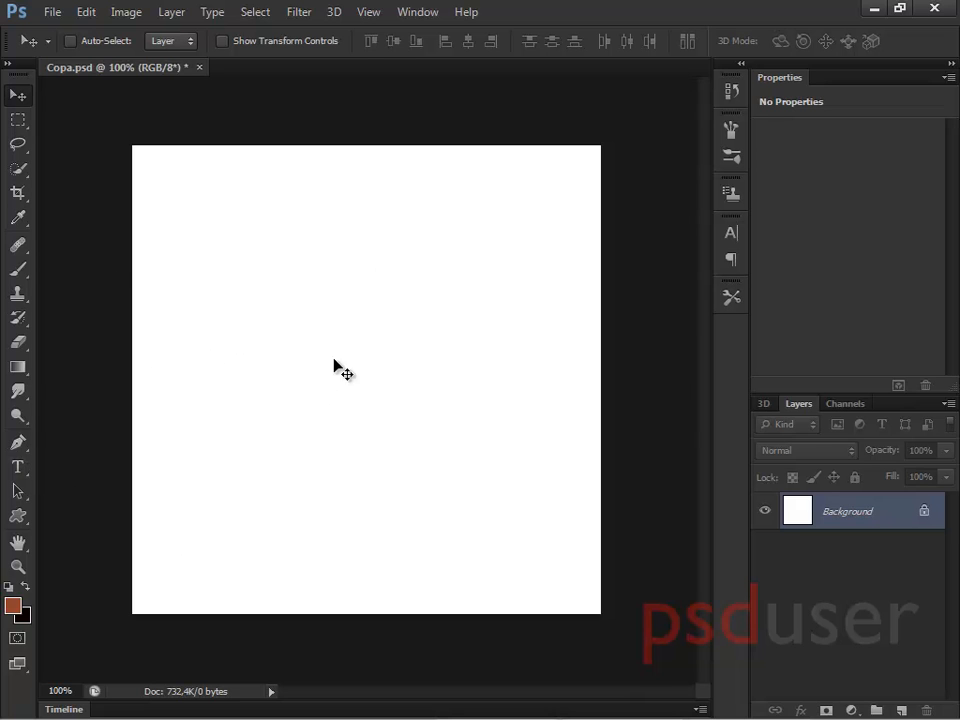
- Replace the custom shape library with Copa.csh from the Copa folder and select the goblet half-profile for the Custom Shape tool
left_click(18, 515)
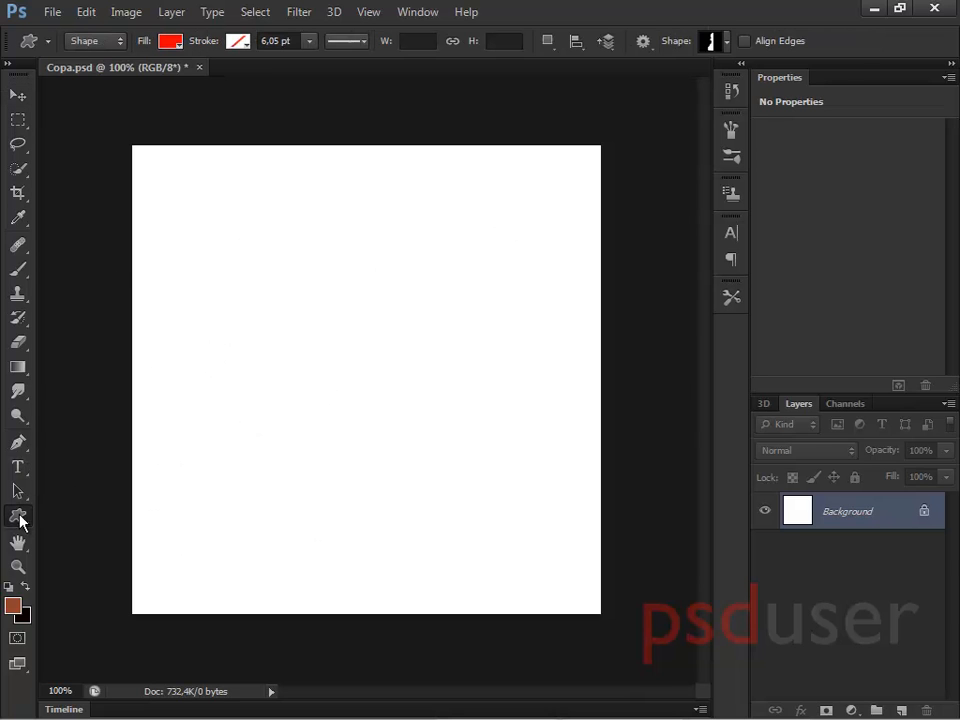
left_click(728, 42)
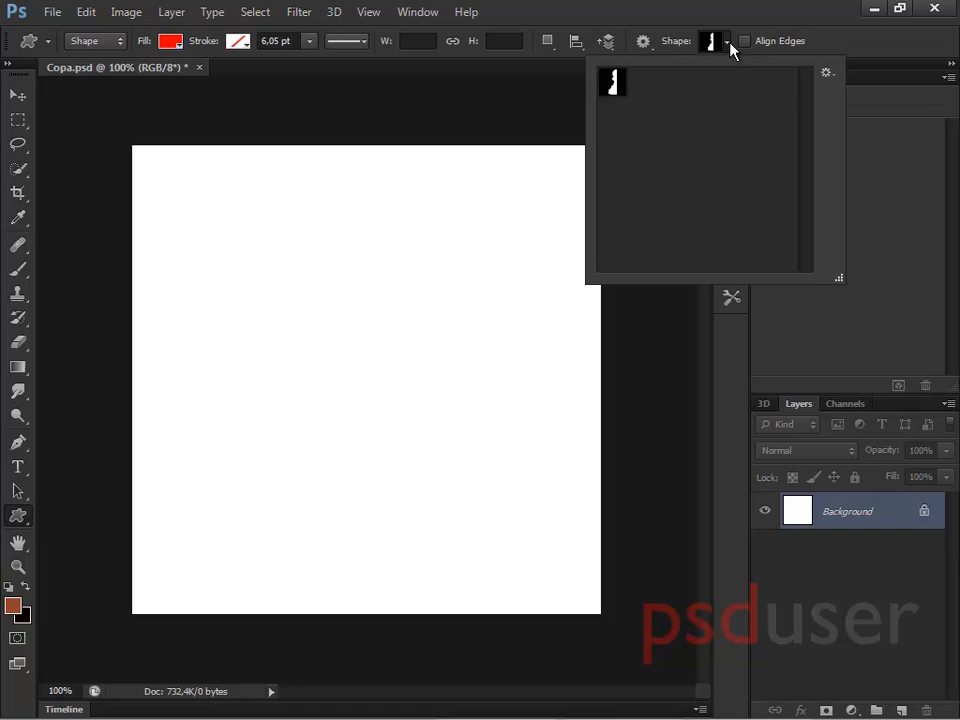
left_click(824, 74)
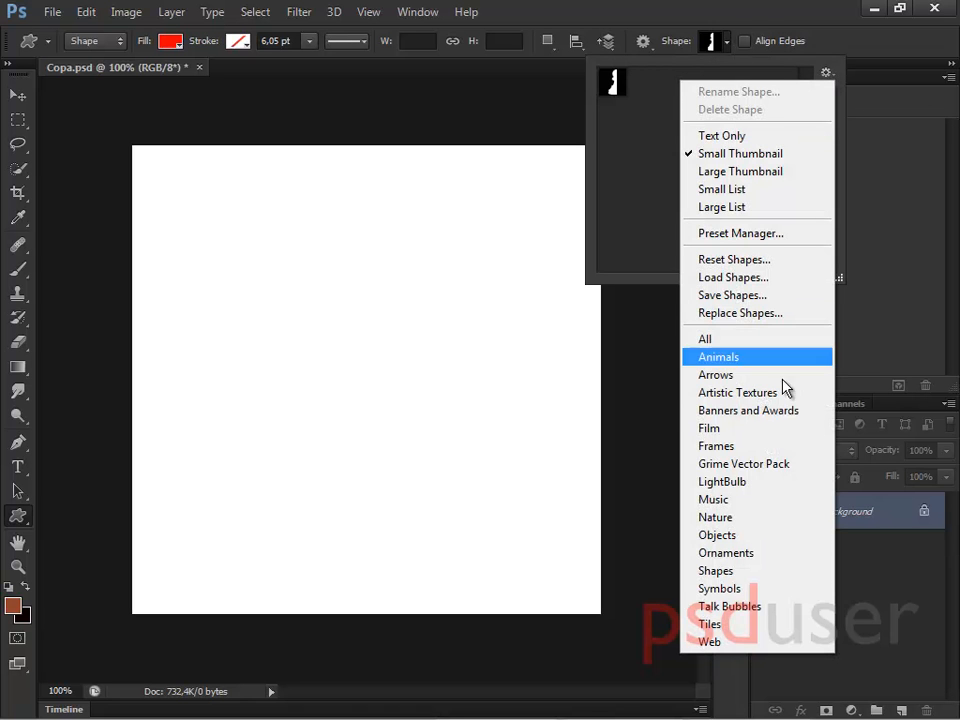
left_click(740, 313)
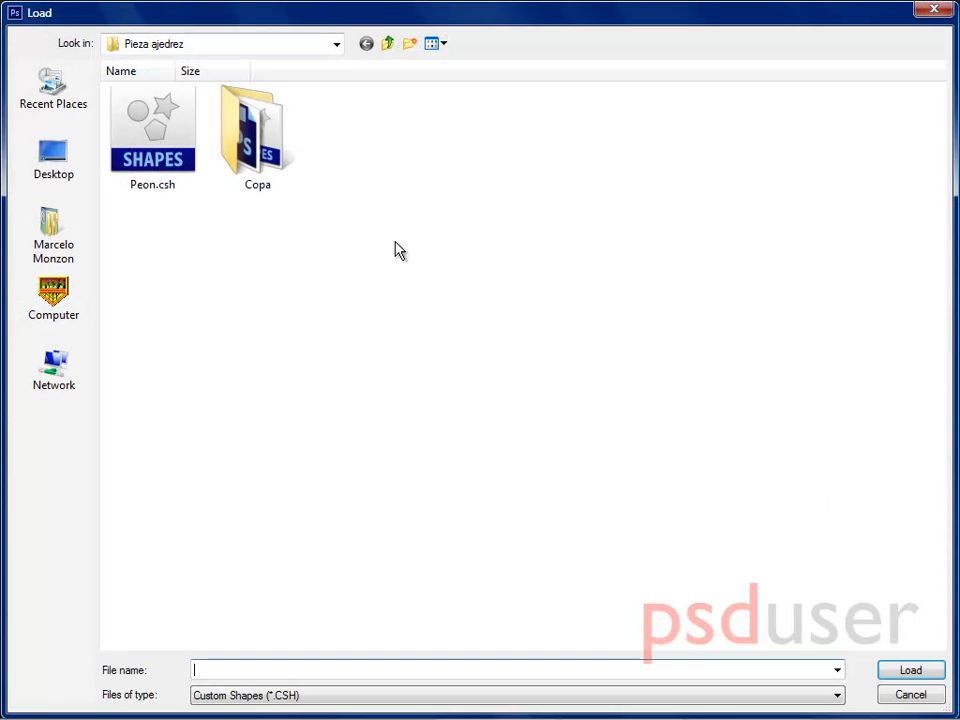
double_click(255, 135)
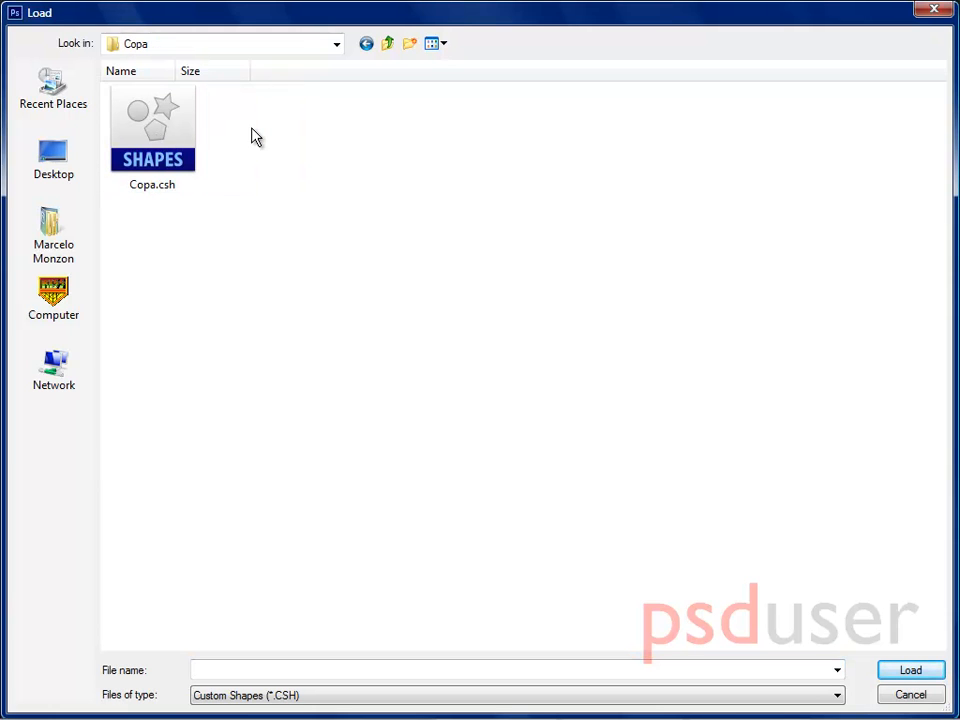
double_click(135, 141)
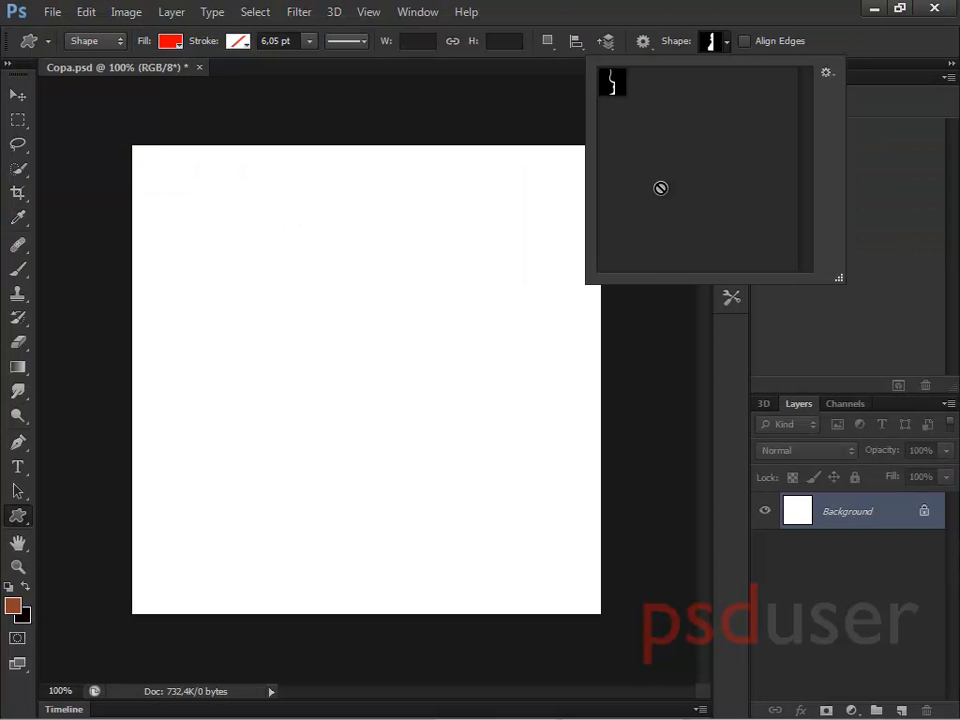
left_click(608, 86)
- Create the goblet half-profile with proportions preserved at 350 px high and move it closer to the centre of the canvas
left_click(225, 214)
left_click(268, 358)
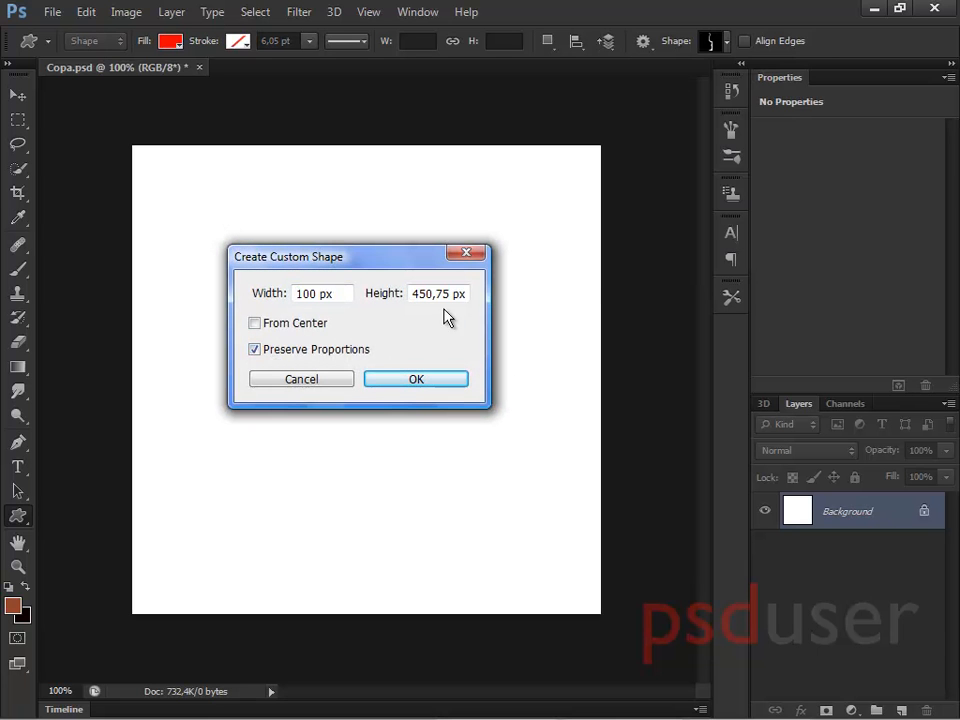
left_click_drag(414, 294, 504, 296)
type("350")
key("Return")
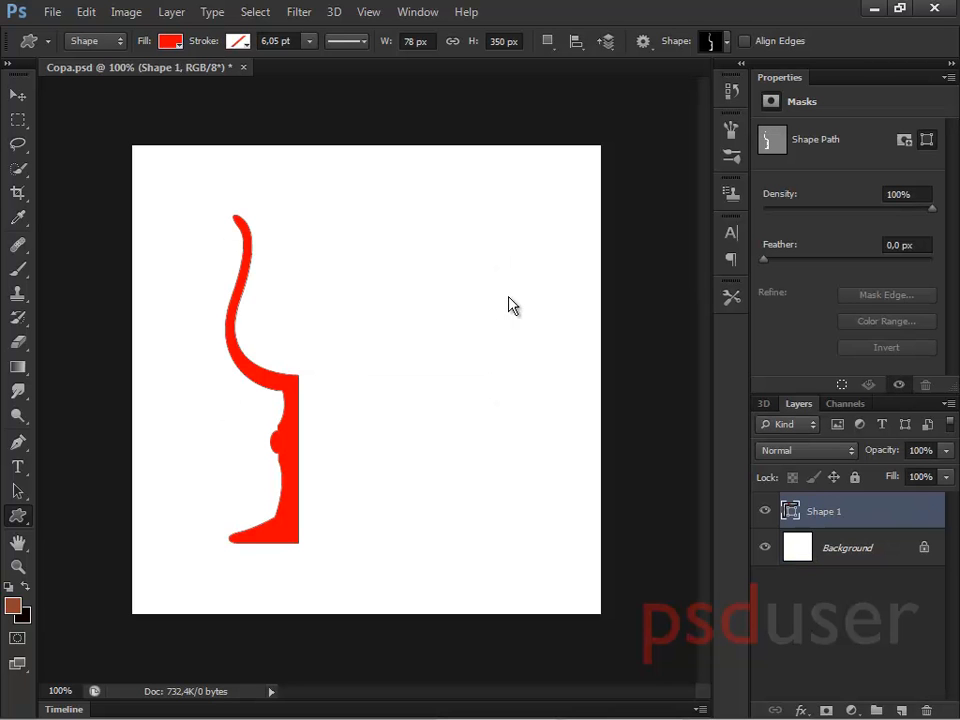
left_click(17, 95)
left_click_drag(291, 394, 333, 384)
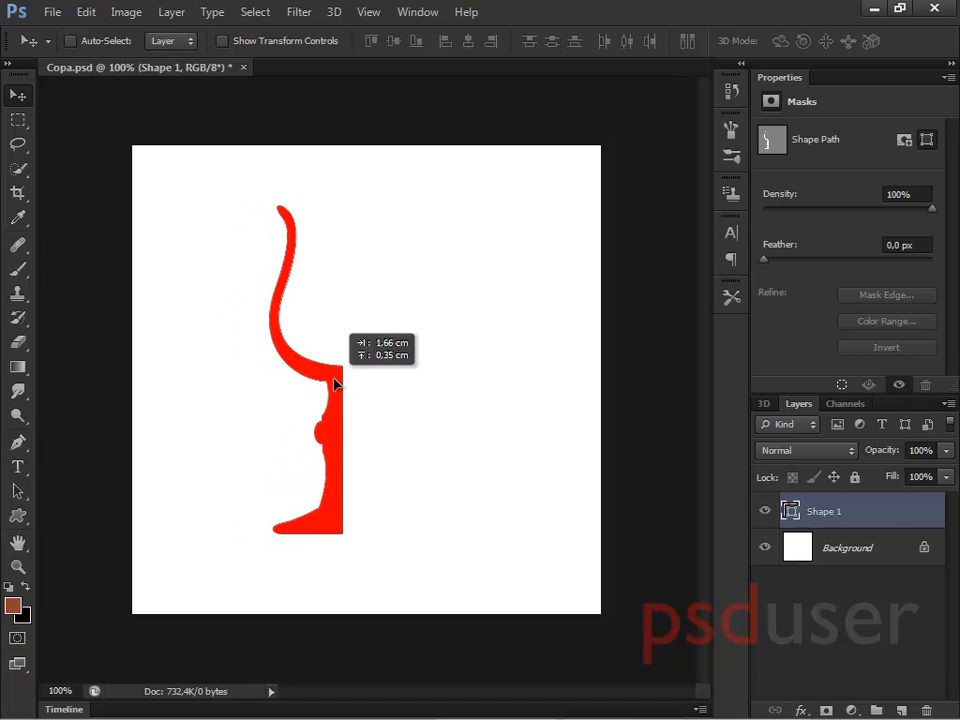
- Create a 3D extrusion from the half-profile's path and apply the full-revolution ring shape preset to its mesh
left_click(336, 13)
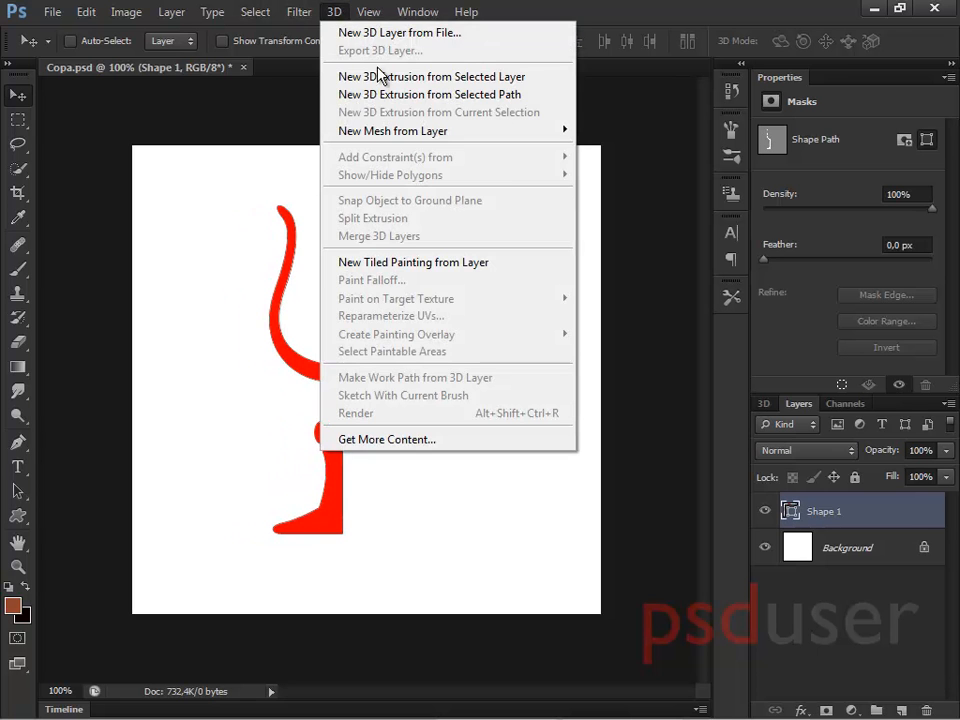
left_click(443, 94)
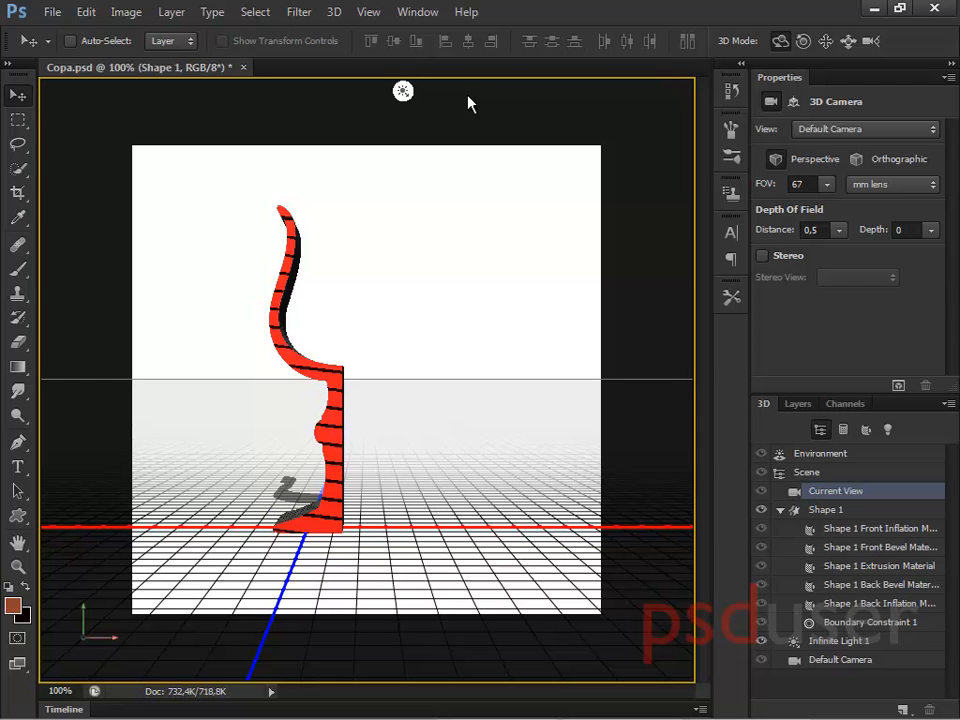
left_click(838, 510)
left_click(804, 213)
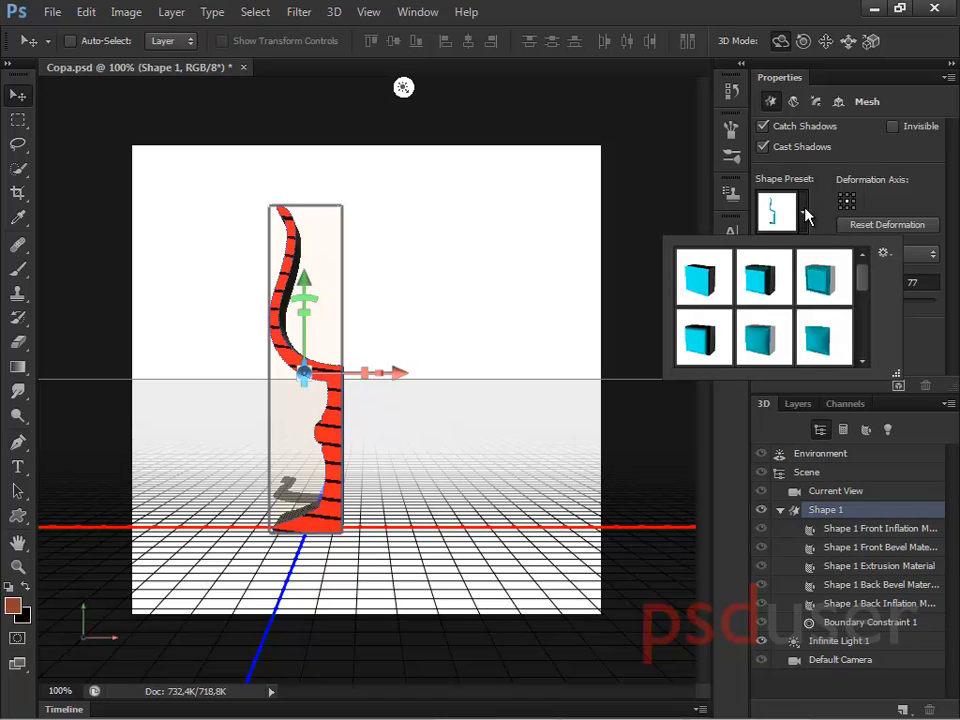
left_click_drag(864, 283, 862, 345)
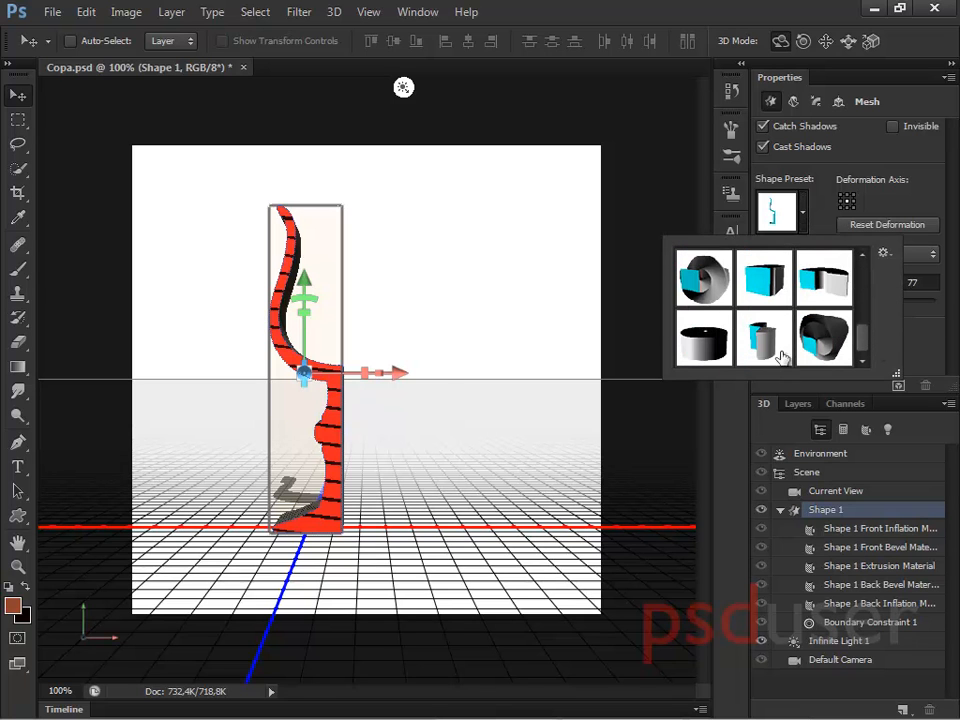
left_click(705, 338)
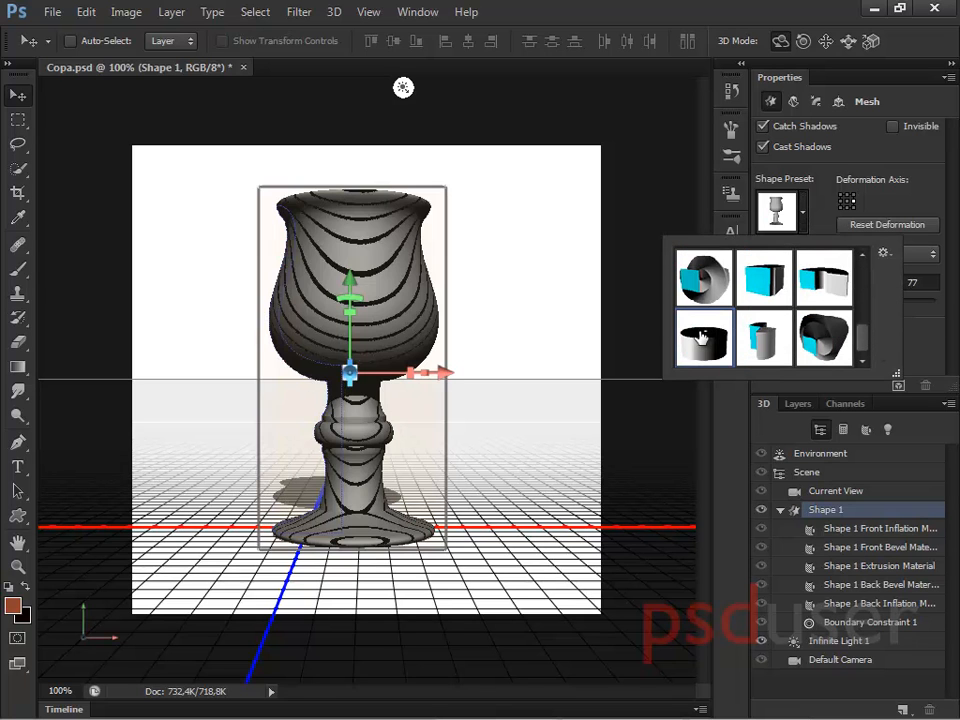
- Set the goblet mesh's extrusion depth to 0
left_click(923, 310)
left_click_drag(921, 282, 879, 282)
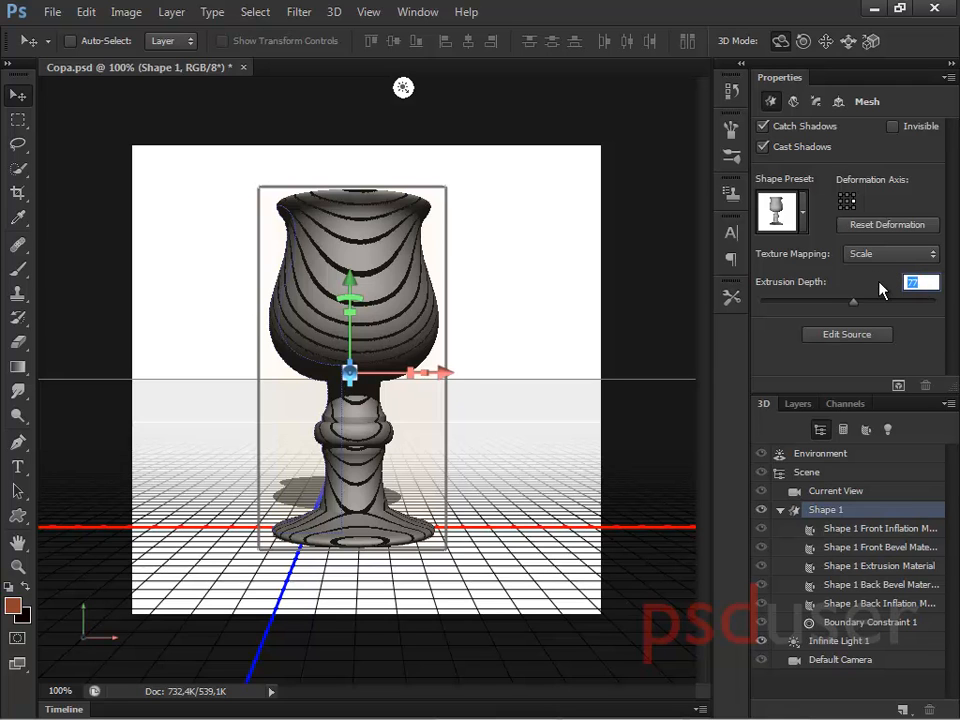
type("0")
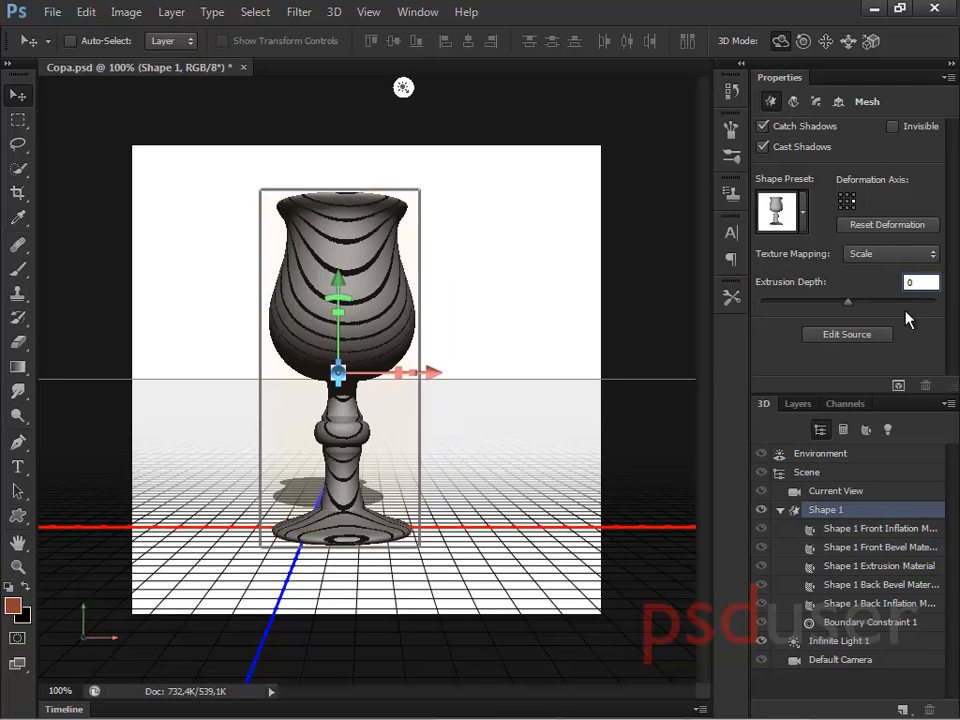
- Open the diffuse texture of the goblet's extrusion material and place Materail-Copa.jpg in it
left_click(799, 404)
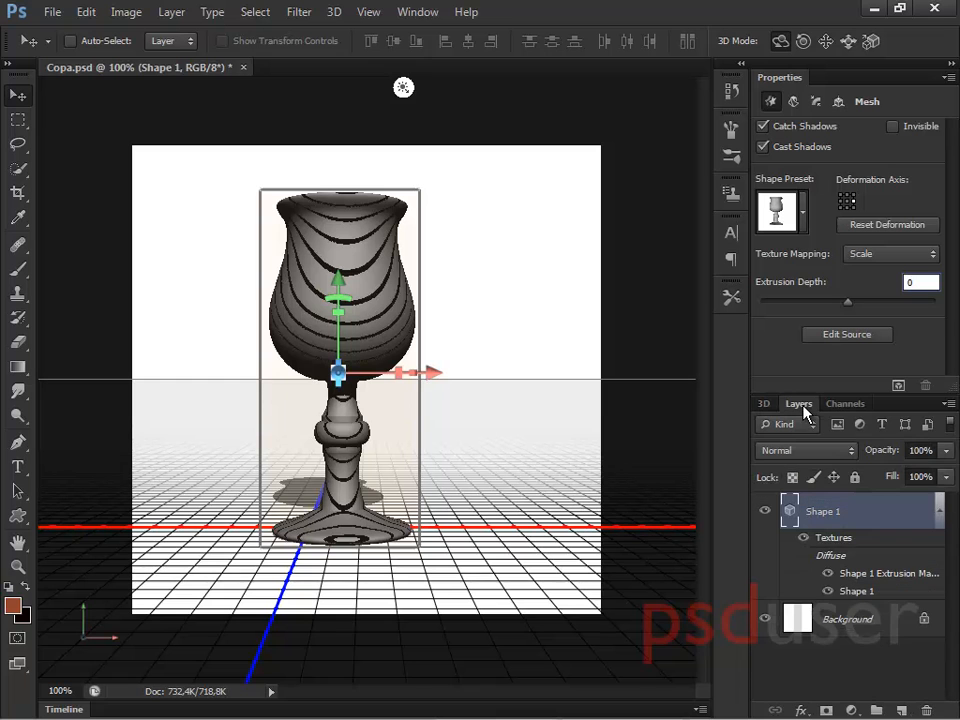
double_click(885, 577)
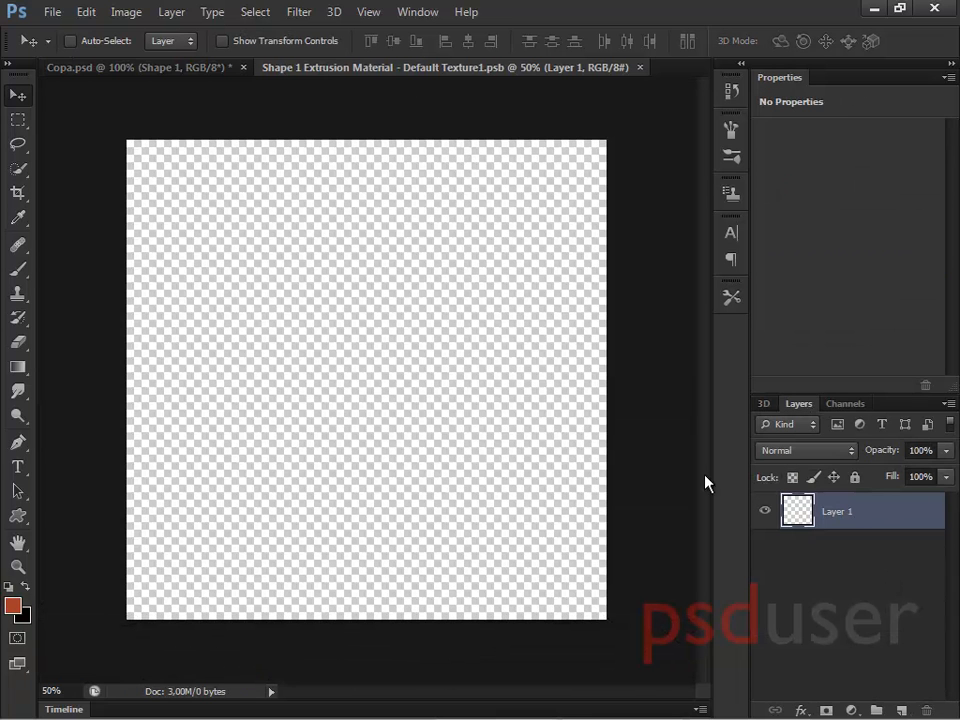
left_click(54, 14)
left_click(133, 318)
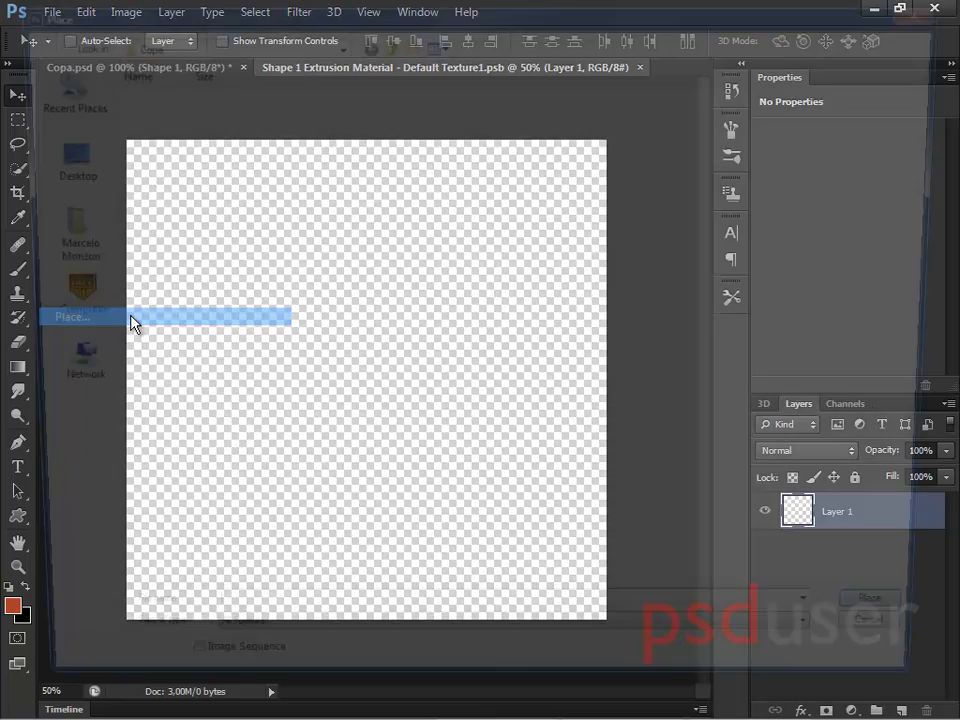
double_click(369, 144)
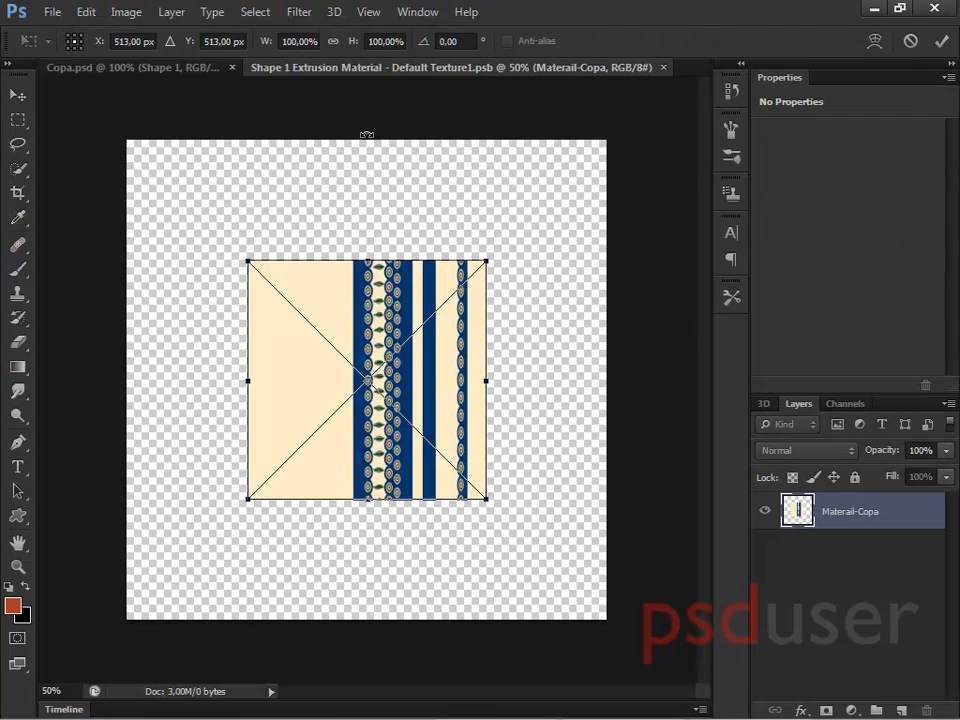
- Scale the placed pattern image to 200% to fill the texture canvas, and save and close the texture
left_click_drag(250, 263, 125, 137)
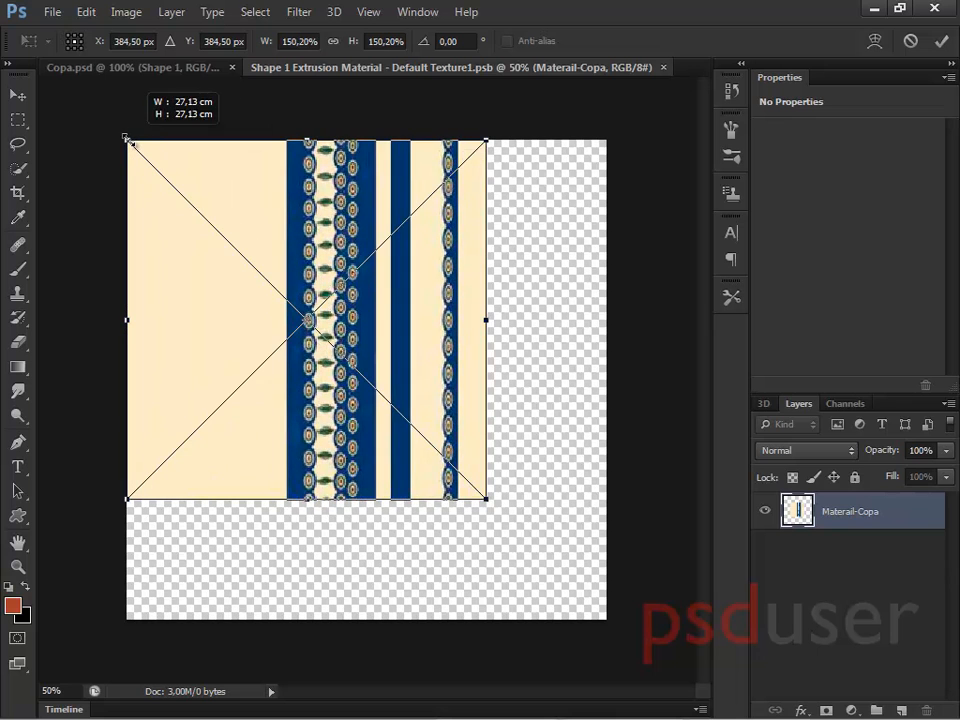
left_click_drag(486, 499, 603, 617)
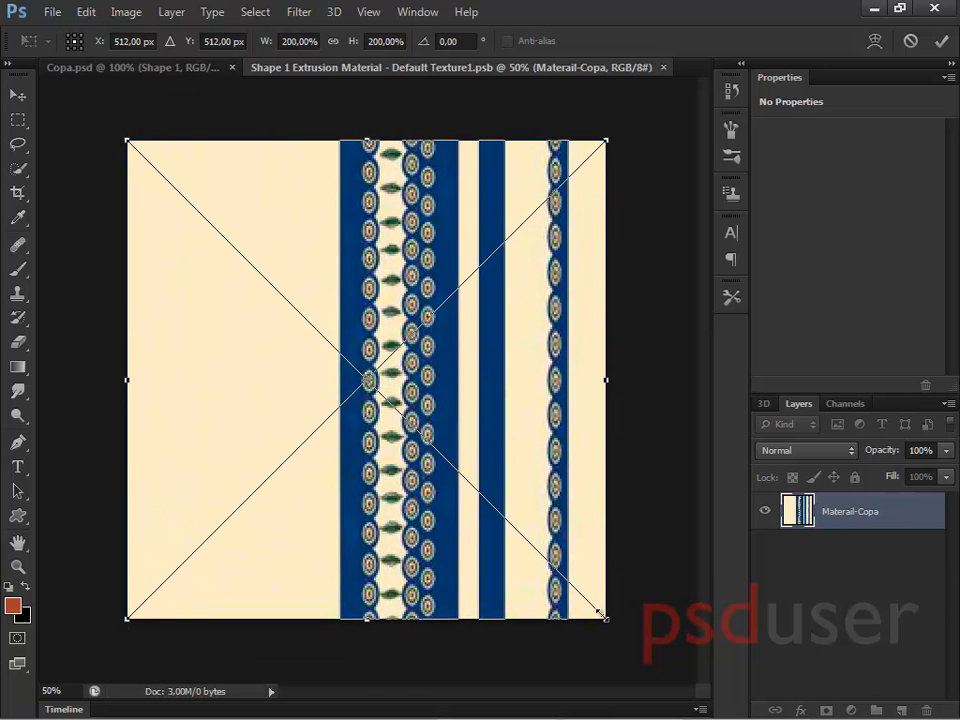
key("Return")
left_click(662, 67)
left_click(403, 287)
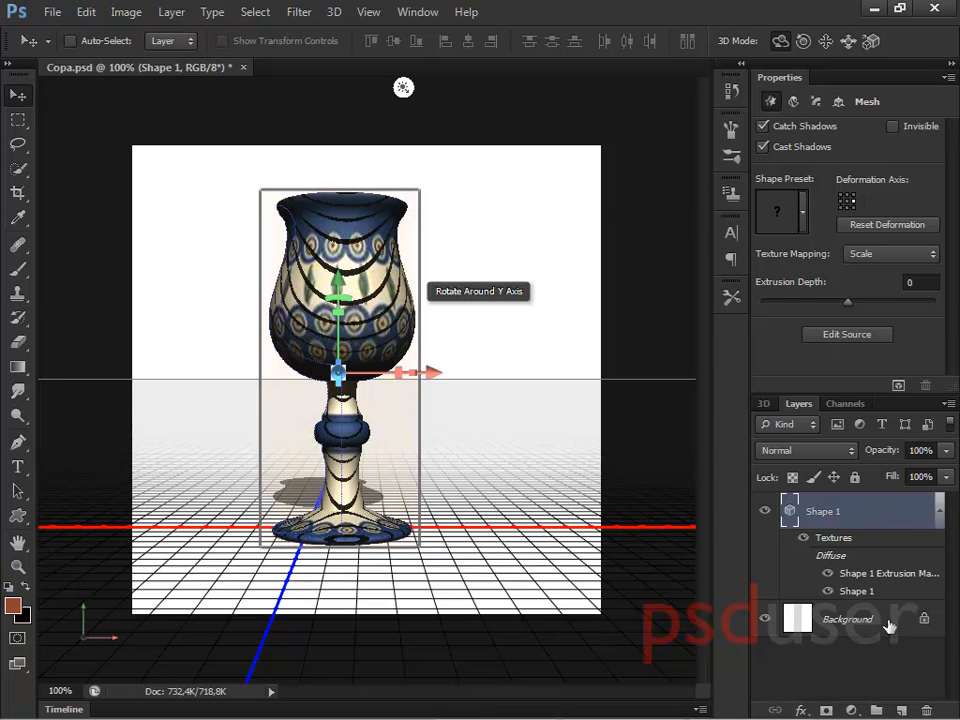
- Rotate Infinite Light 1 so the goblet's shadow falls on the floor to its left, and return to the whole-scene list
left_click(764, 403)
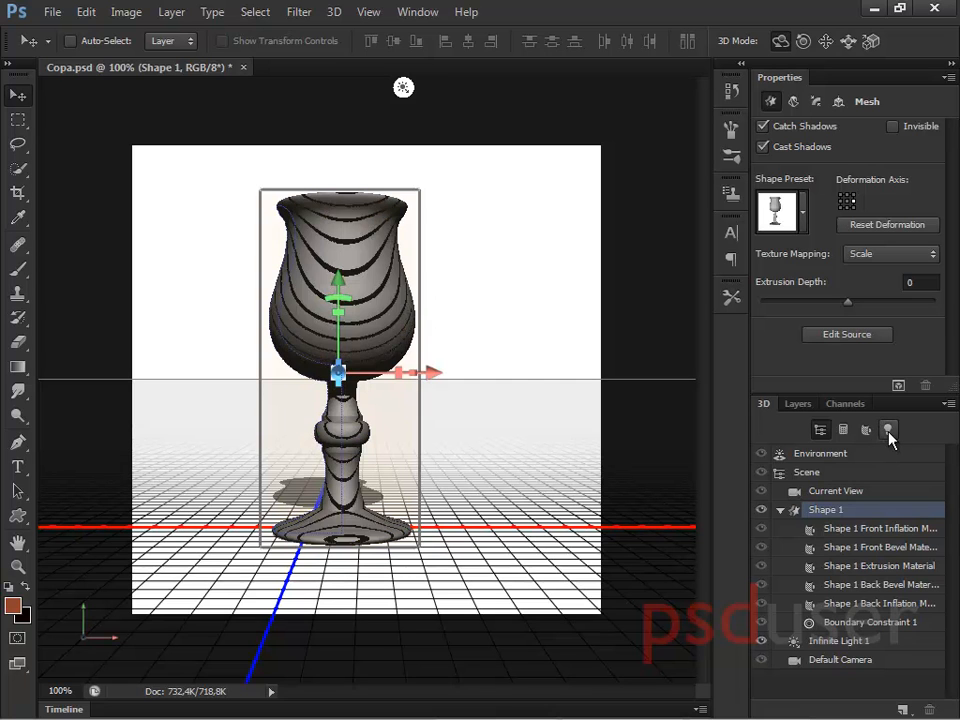
left_click(840, 645)
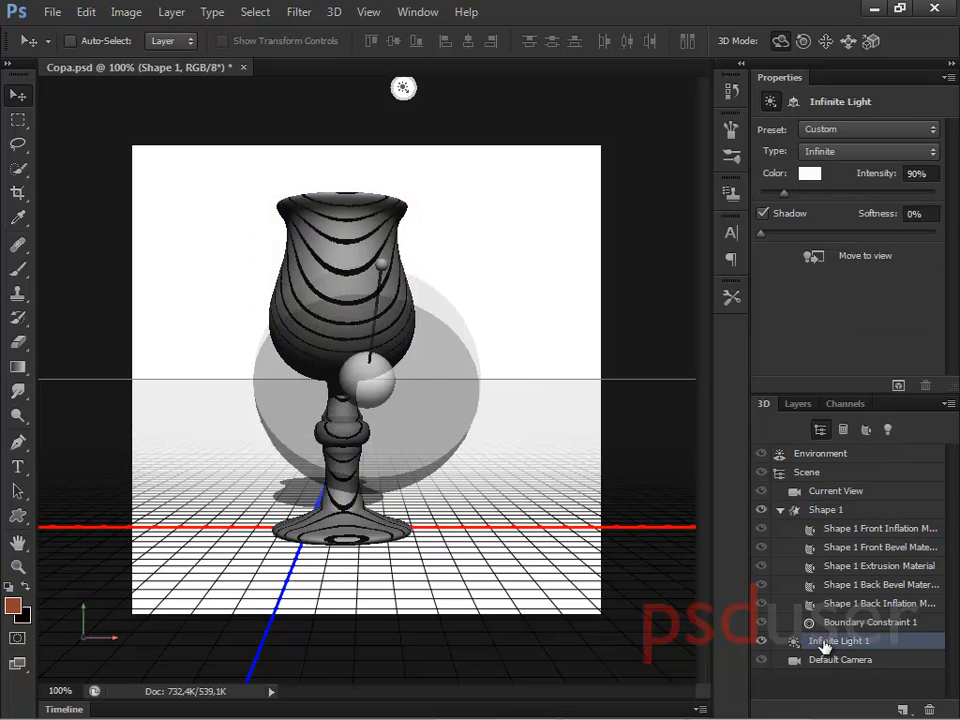
left_click(888, 430)
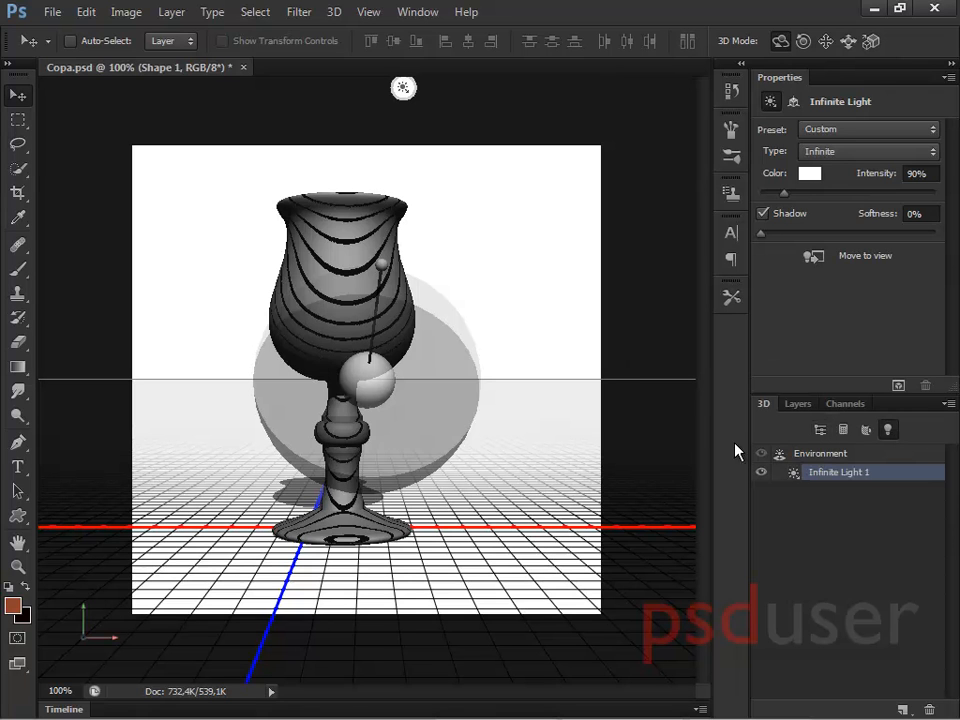
mouse_move(422, 289)
left_mouse_down()
mouse_move(444, 303)
mouse_move(495, 298)
mouse_move(480, 360)
mouse_move(487, 379)
mouse_move(482, 326)
mouse_move(472, 322)
left_mouse_up()
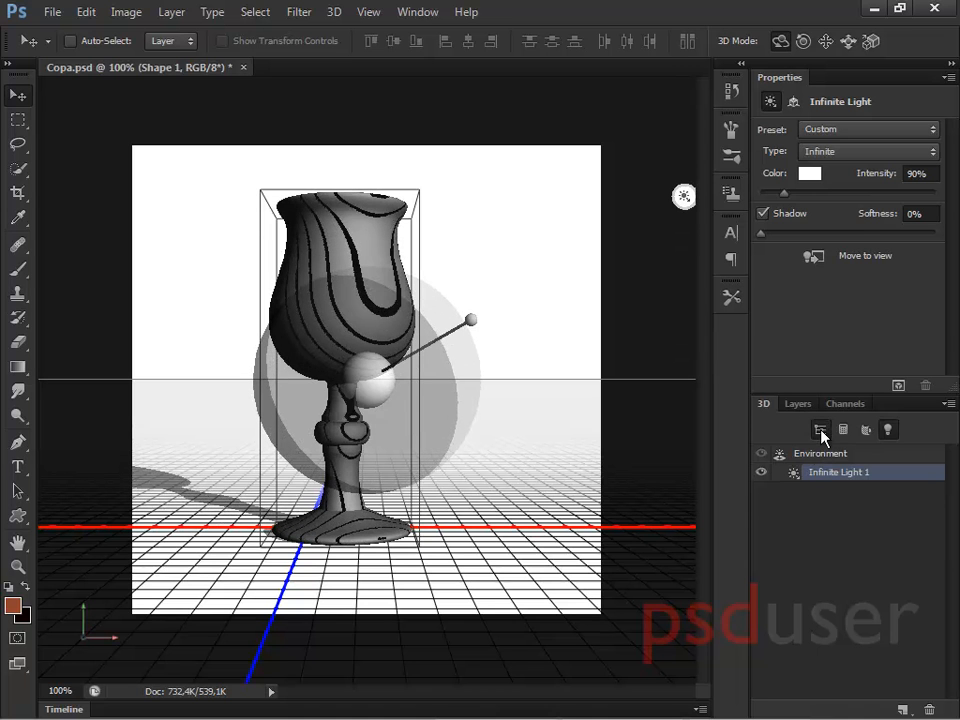
left_click(821, 431)
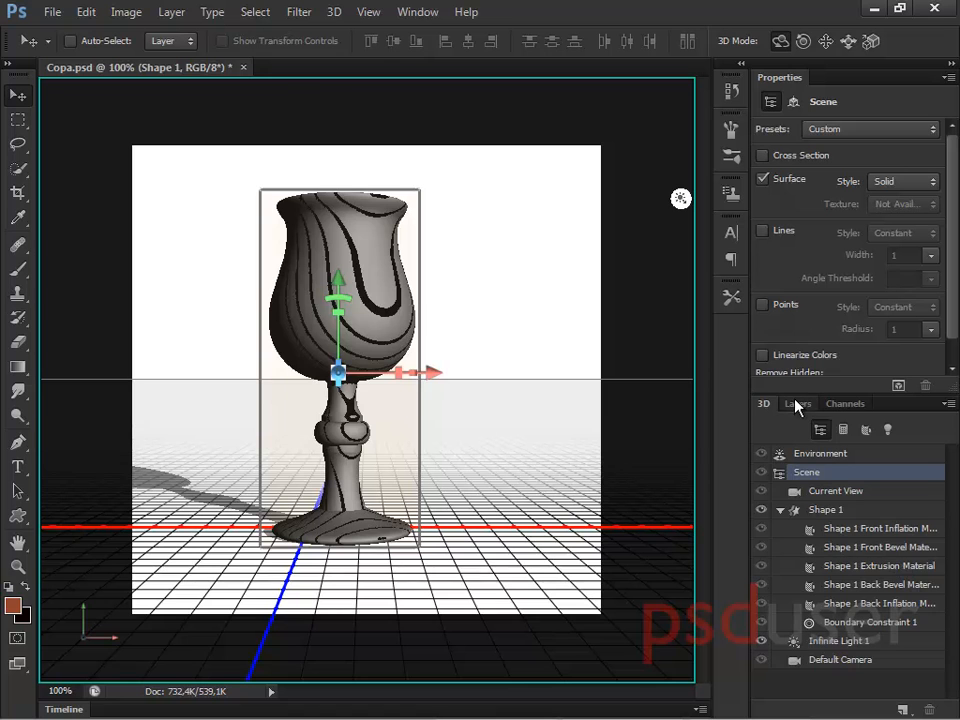
- Open the goblet's extrusion material texture for editing and place the pattern image Materail-Copa.jpg in it
left_click(797, 404)
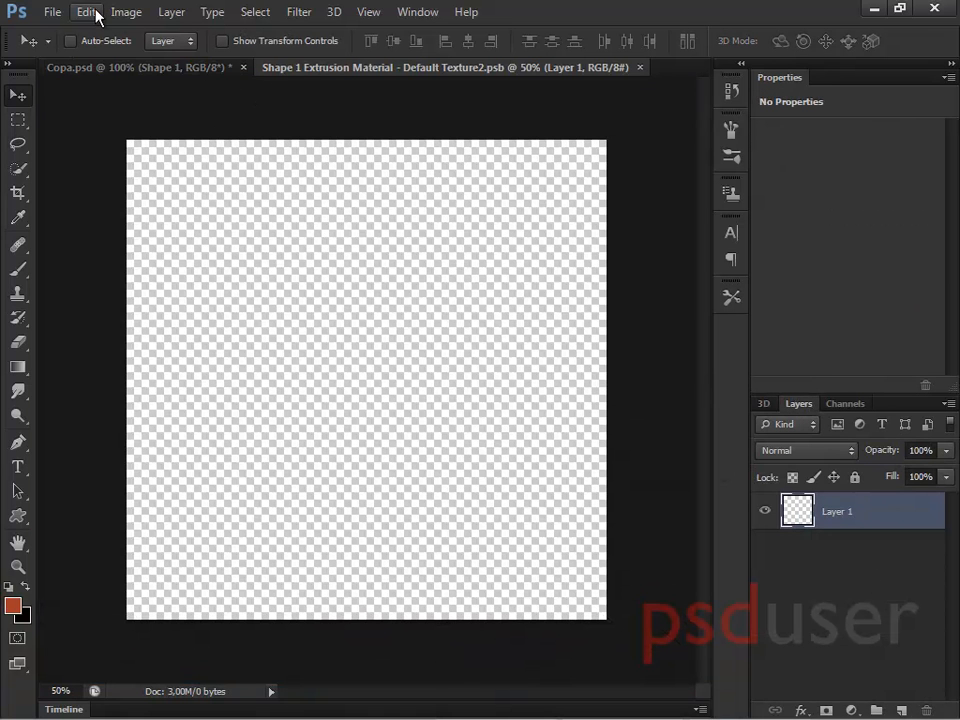
left_click(86, 12)
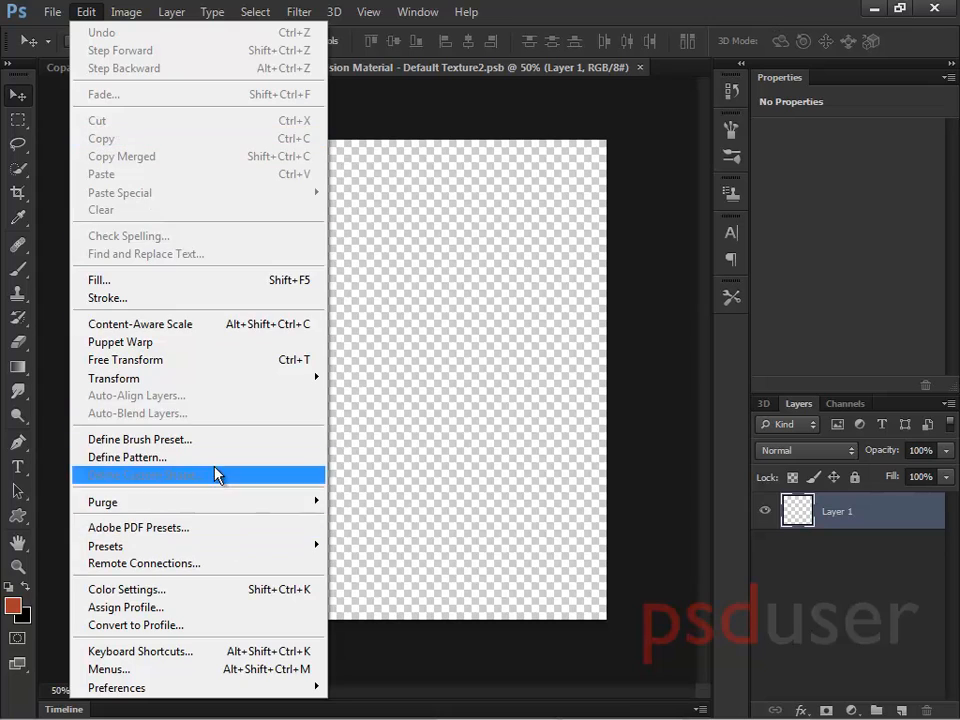
left_click(52, 12)
left_click(116, 316)
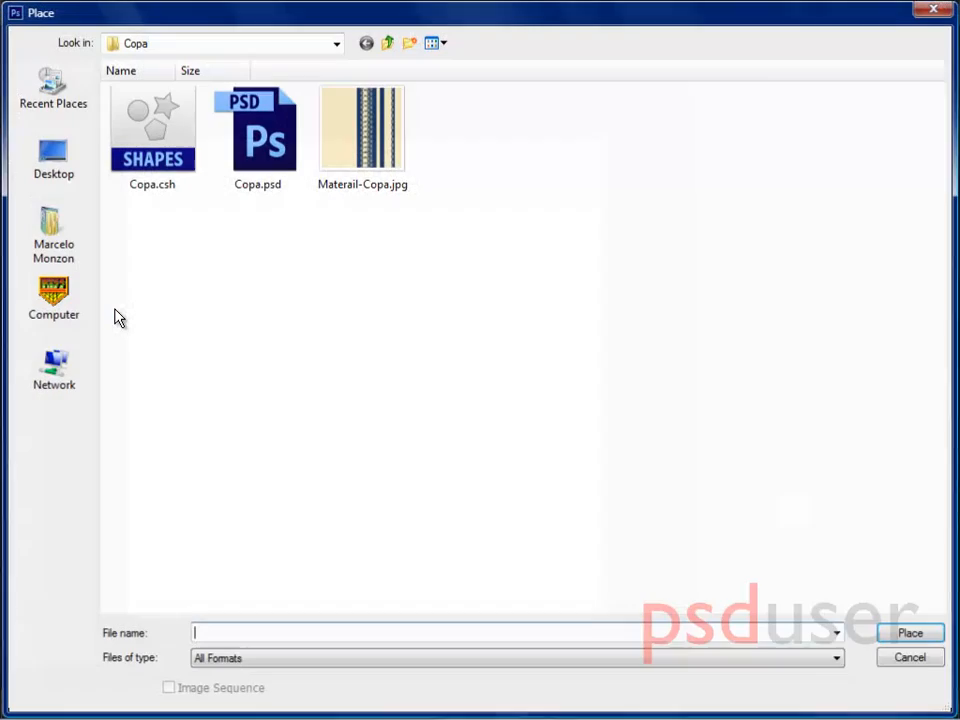
double_click(368, 146)
- Enlarge the placed Materail-Copa image to 200% so it covers the whole texture, and save and close the texture document
left_click_drag(375, 295, 262, 163)
left_click_drag(366, 379, 606, 619)
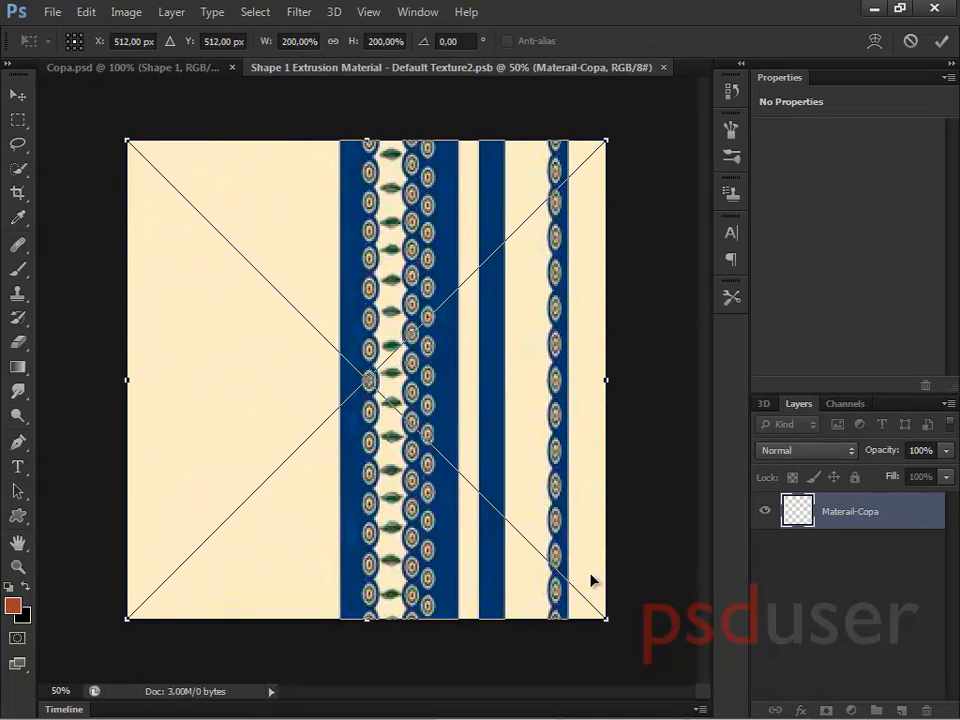
key("Return")
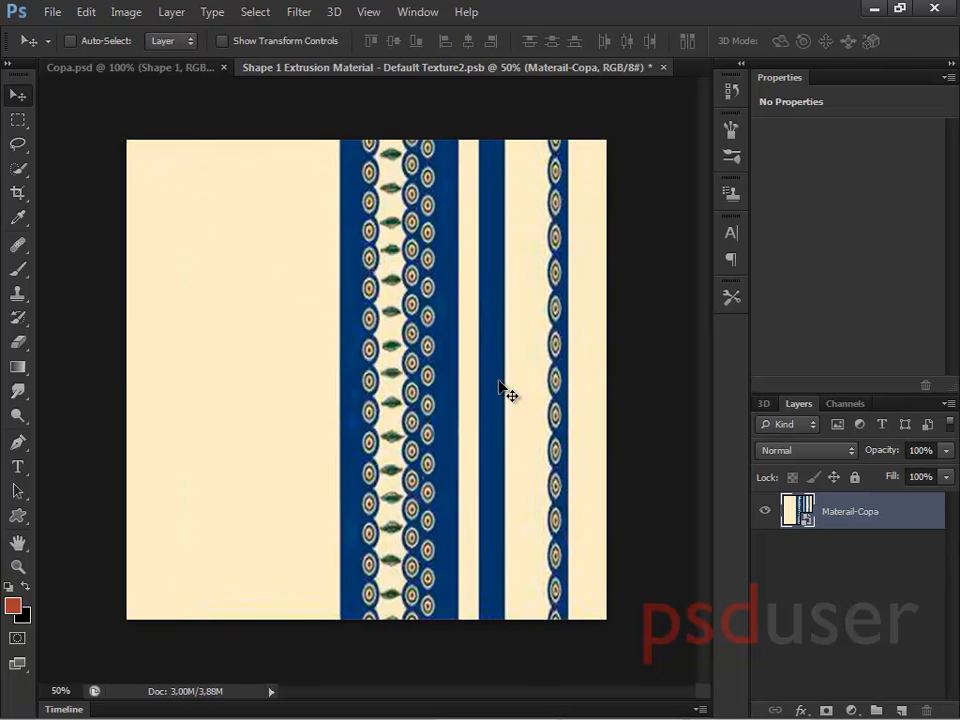
left_click(663, 68)
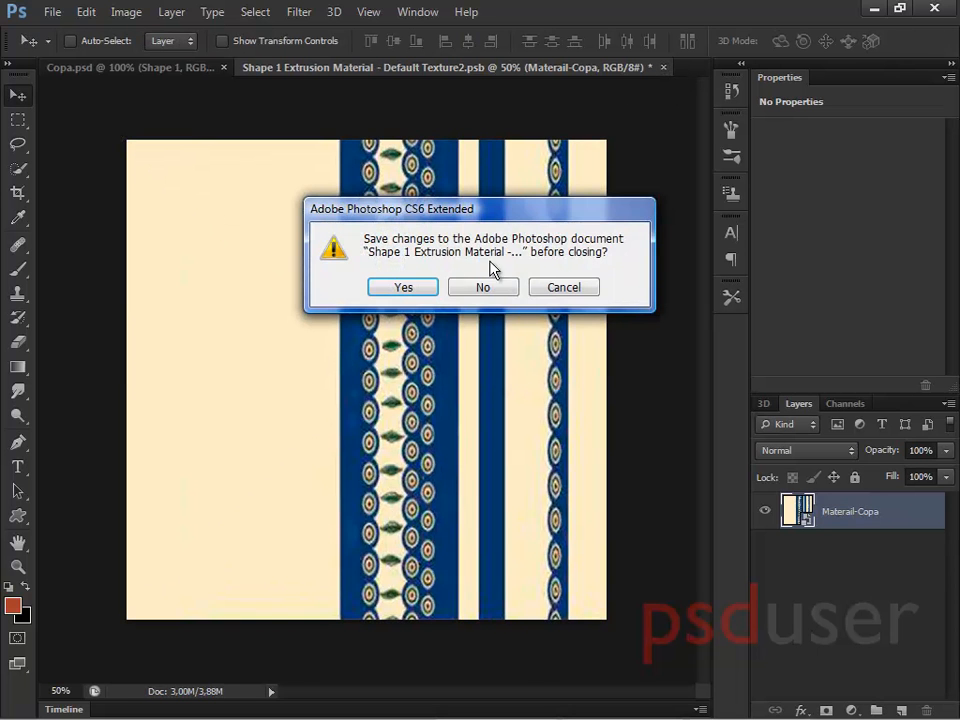
left_click(398, 287)
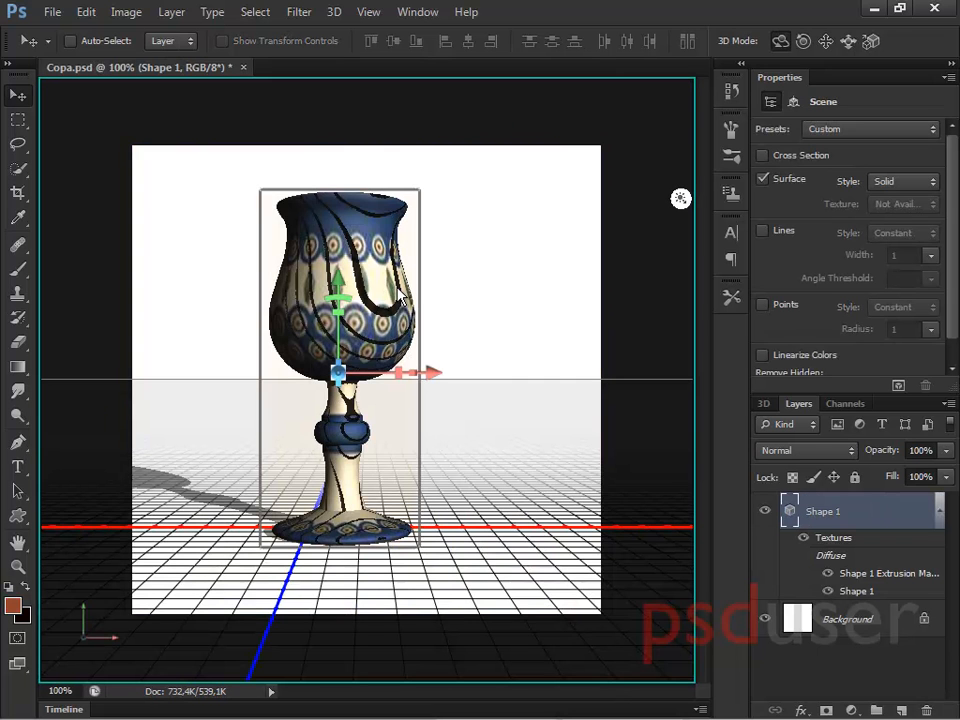
- Display only the goblet scene's lights with the Infinite Light 1 settings, and close Copa.psd
left_click(763, 404)
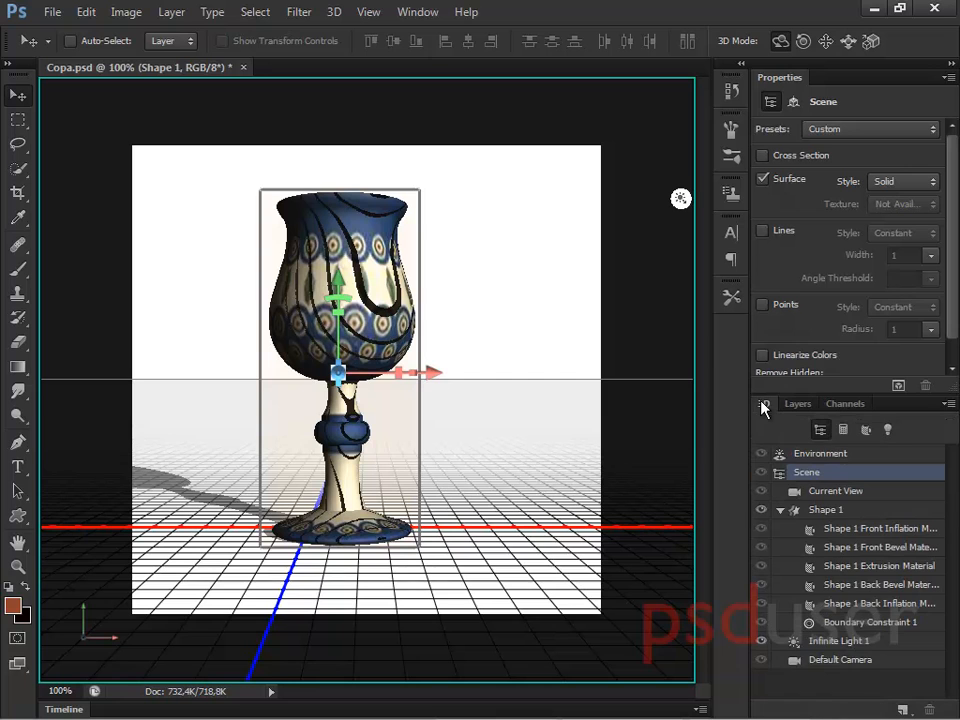
left_click(886, 430)
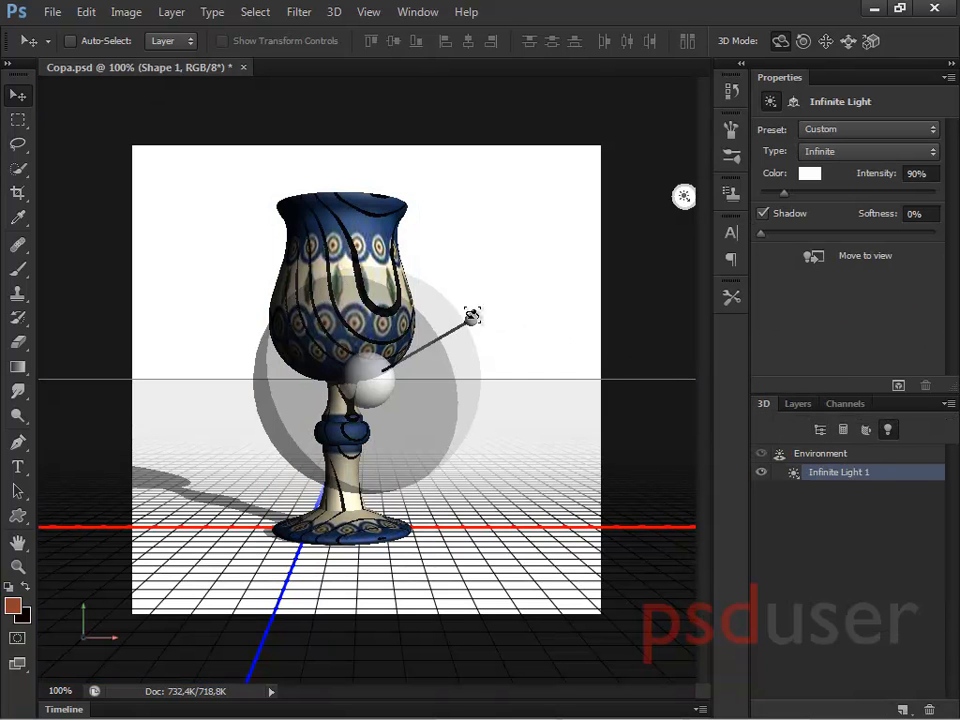
left_click(243, 67)
left_click(490, 288)
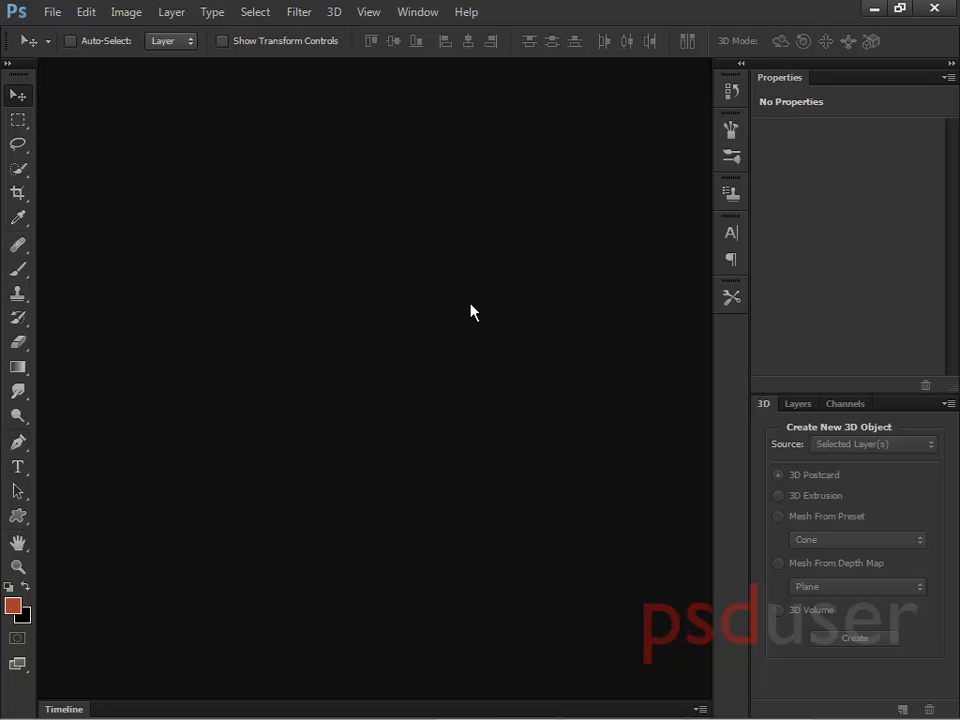
- Open psd.psd from the Pieza ajedrez folder, one level above Copa, and select its PSD 3D layer
double_click(455, 357)
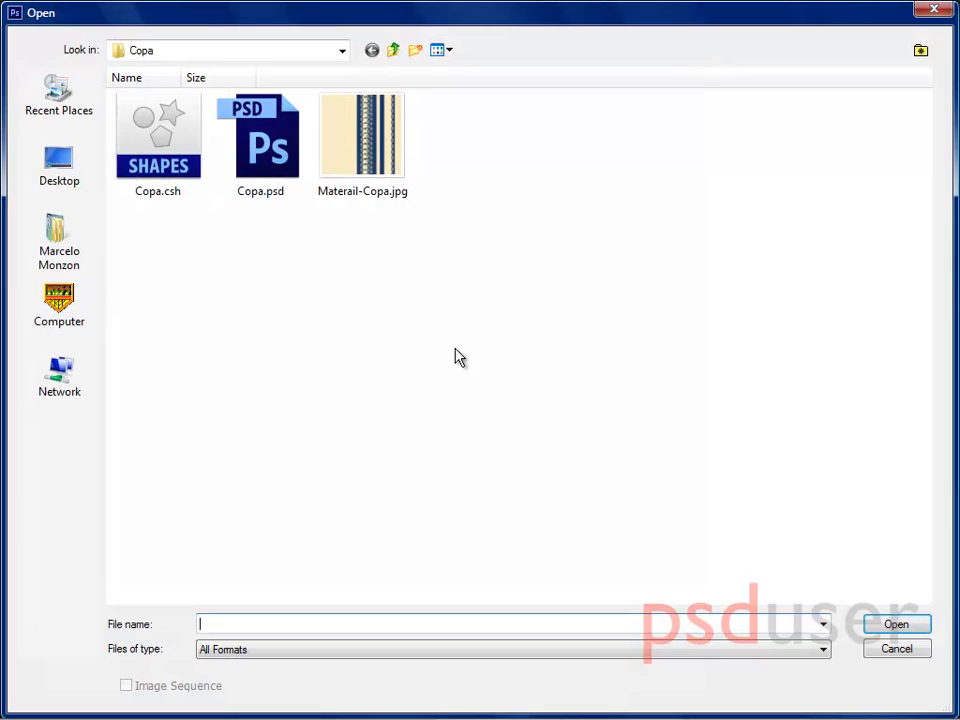
left_click(394, 55)
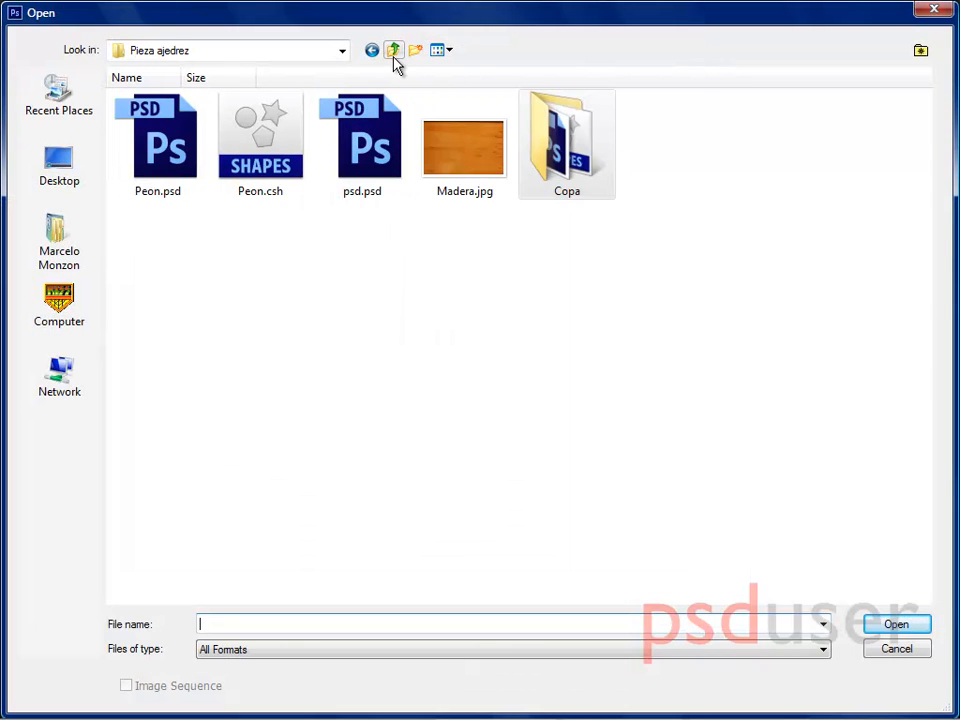
left_click(366, 148)
double_click(363, 145)
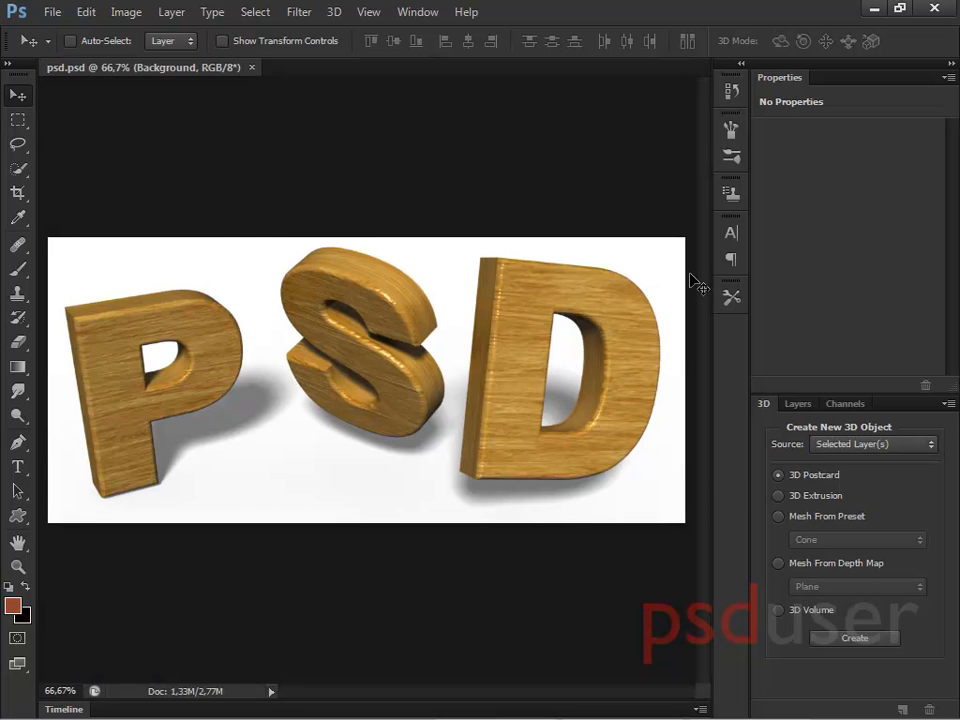
left_click(803, 405)
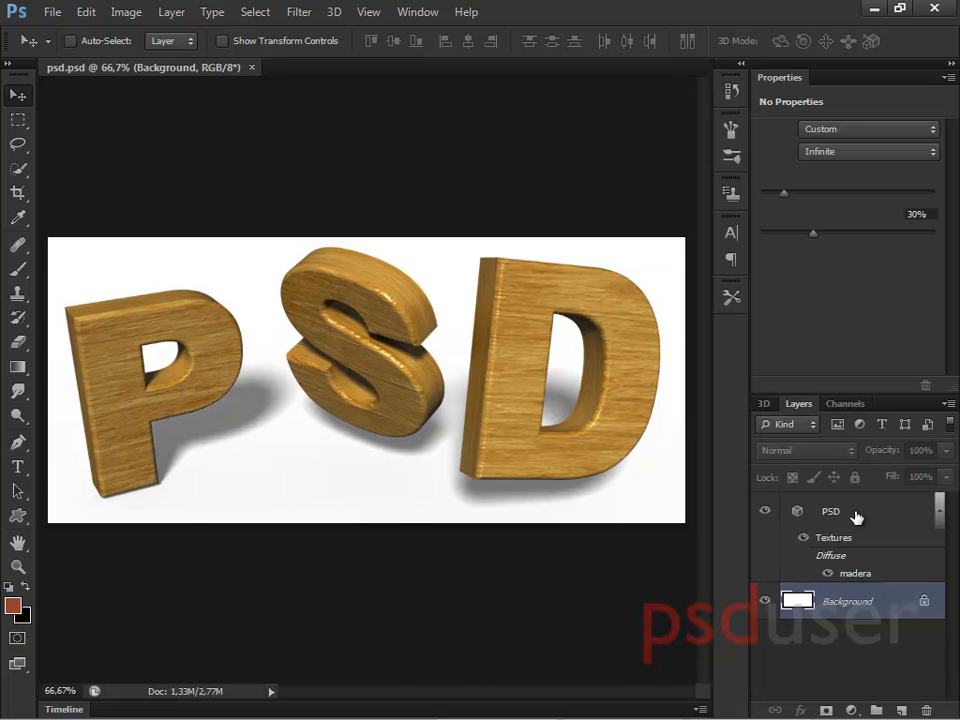
left_click(856, 515)
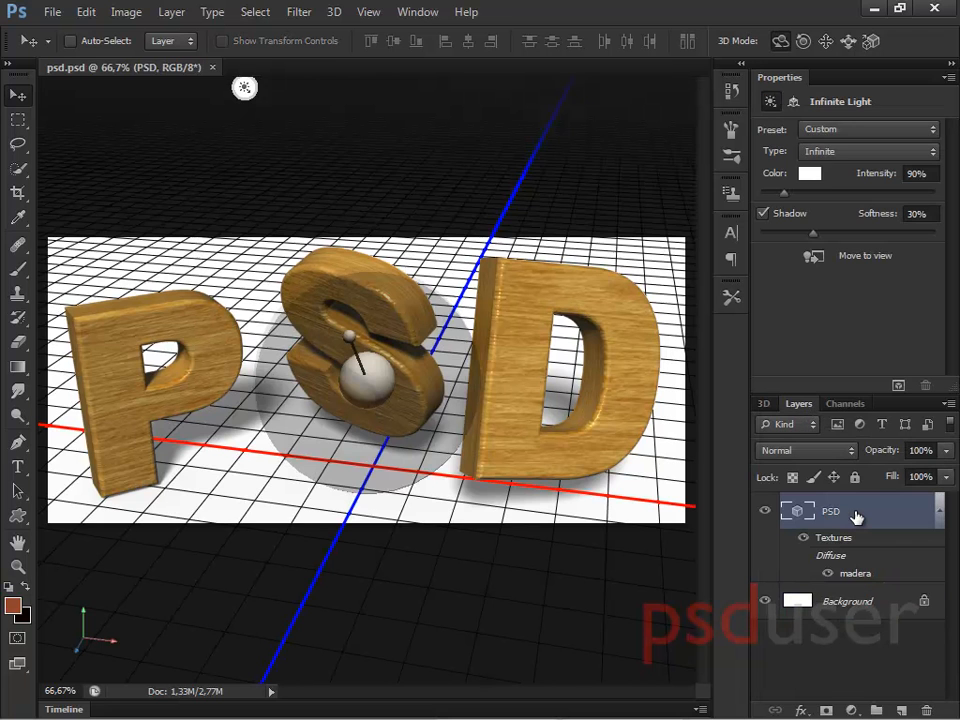